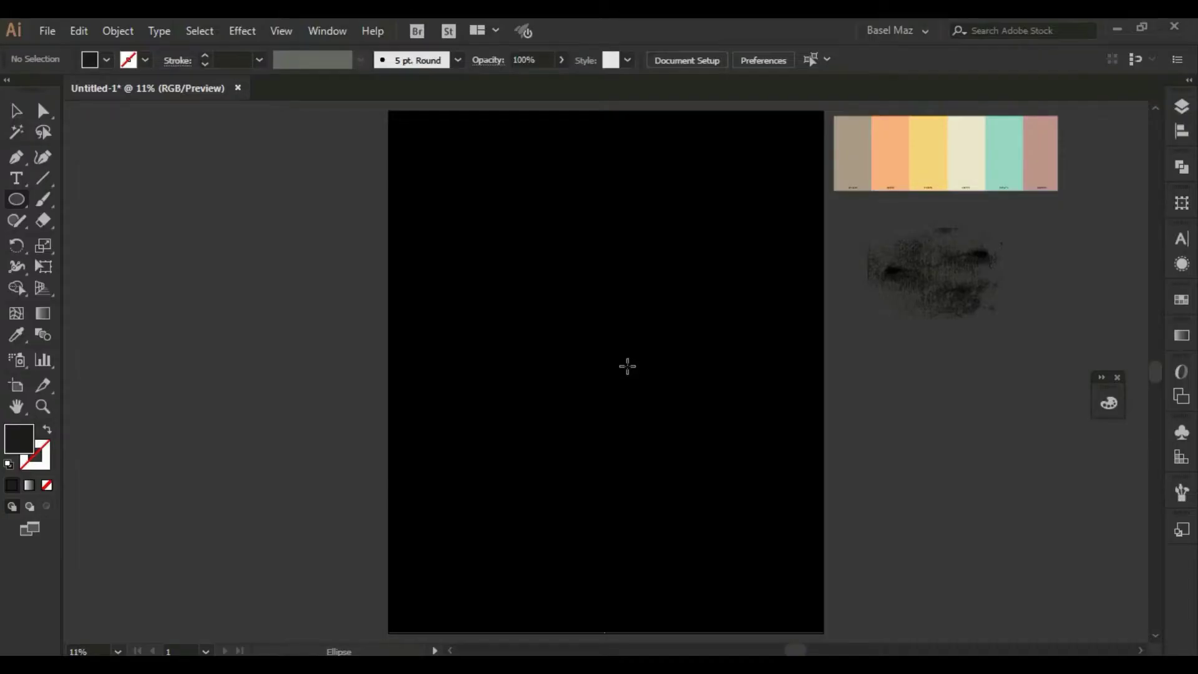
Draw a large upright ellipse centred on the black artboard and fill it with white
mouse_move(595, 326)
mouse_down()
mouse_move(628, 436)
mouse_move(759, 527)
mouse_move(768, 574)
mouse_move(824, 535)
mouse_up()
key(space)
drag(942, 467, 942, 466)
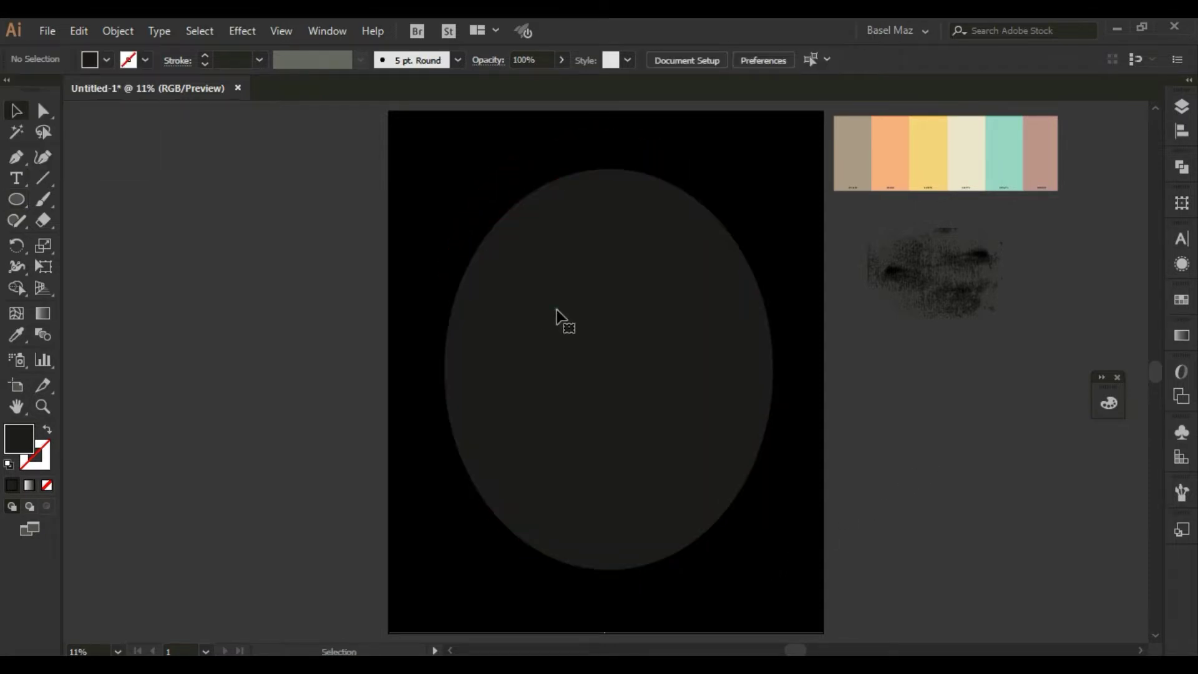
key(v)
double_click(22, 441)
drag(730, 200, 711, 175)
click(1175, 187)
click(189, 210)
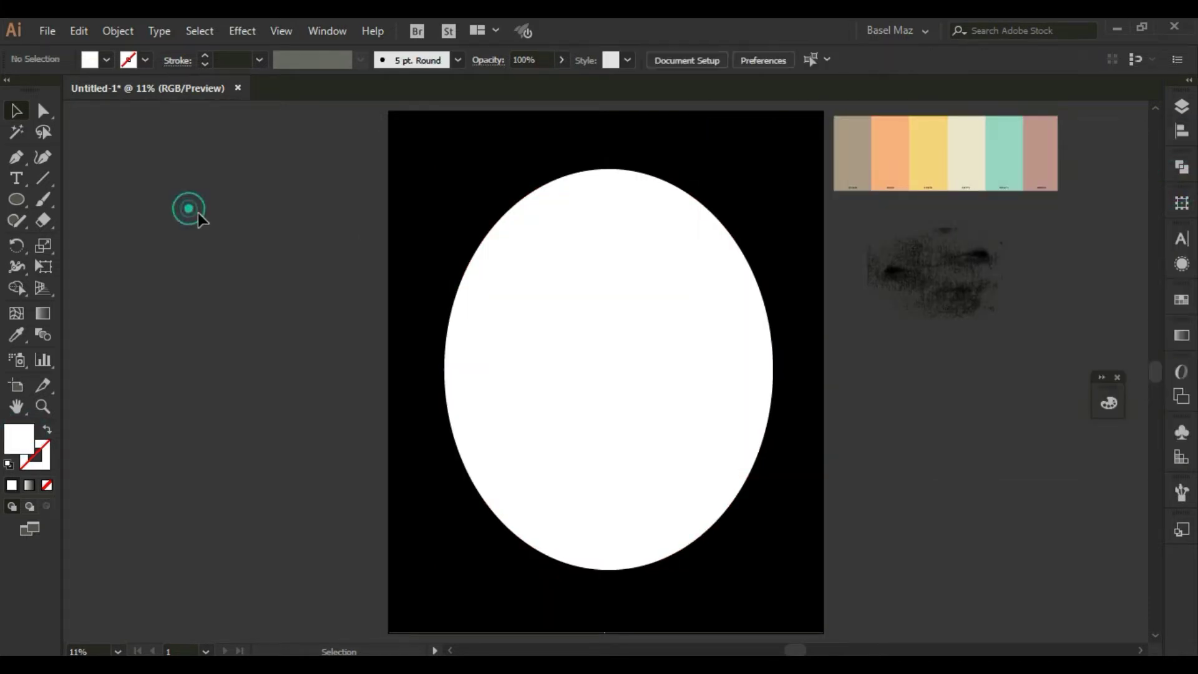
Set up the Paintbrush with no fill and a dark yellow stroke, C4BF00
click(43, 200)
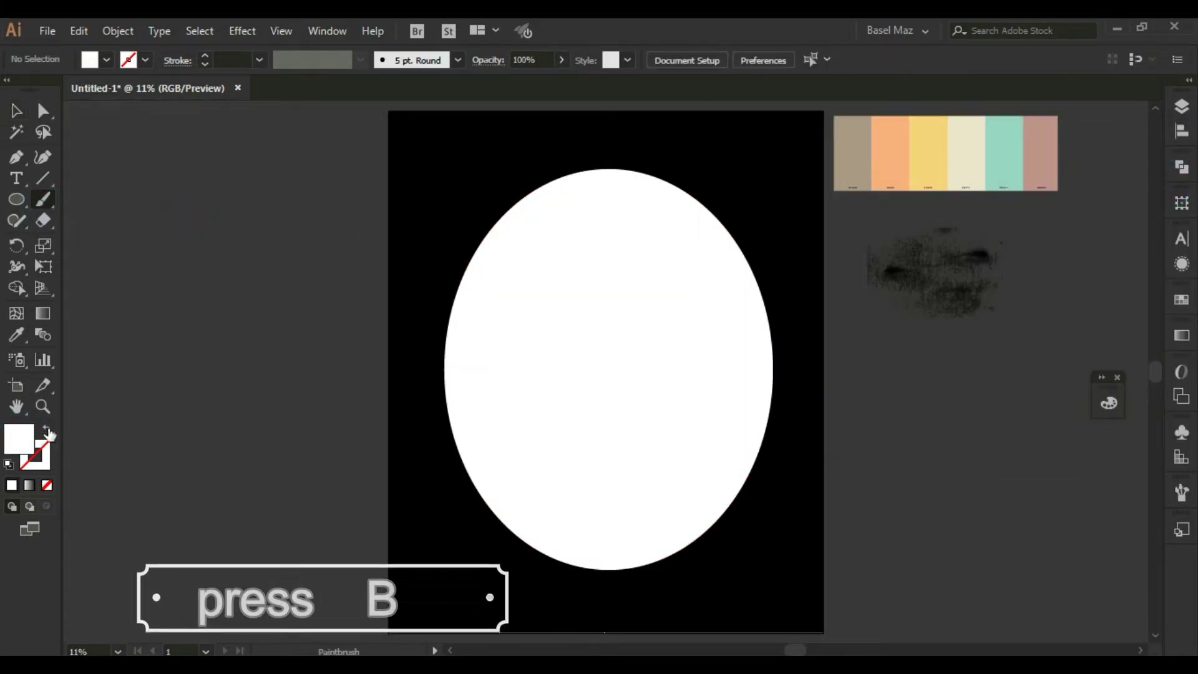
click(47, 429)
double_click(44, 455)
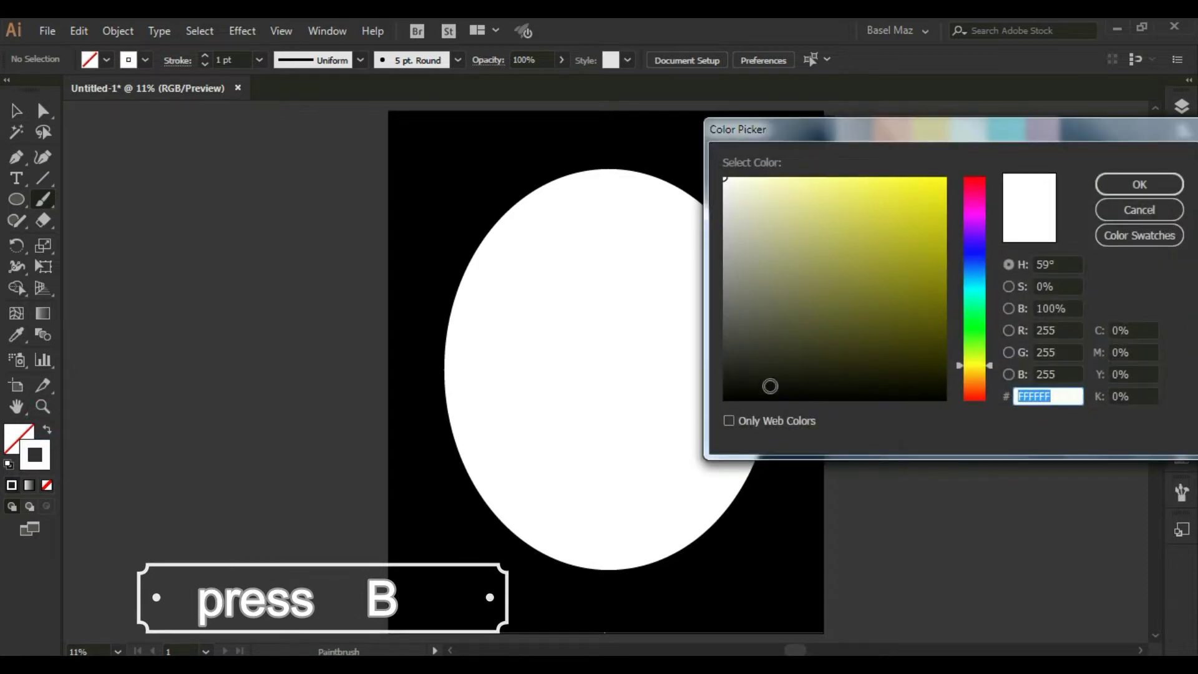
drag(755, 362, 946, 229)
click(1139, 184)
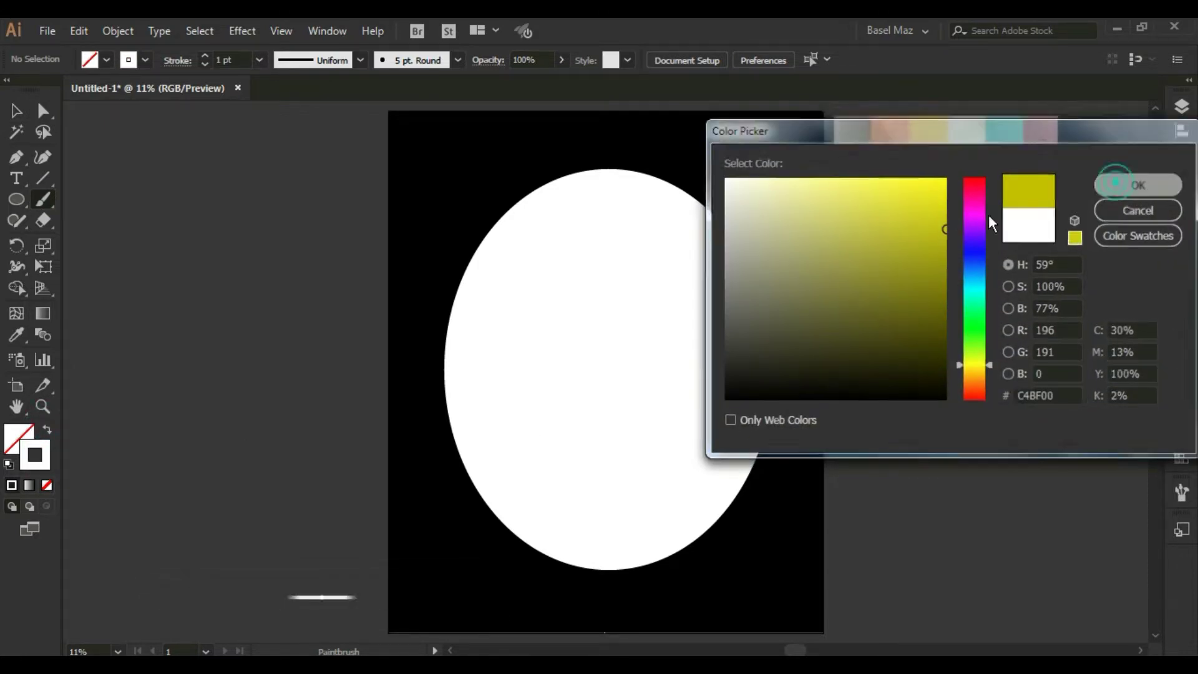
Paint three wavy lines across the ellipse, plus a diagonal one branching down from the middle curve to the ellipse's right edge
mouse_move(459, 206)
mouse_down()
mouse_move(602, 249)
mouse_move(733, 212)
mouse_up()
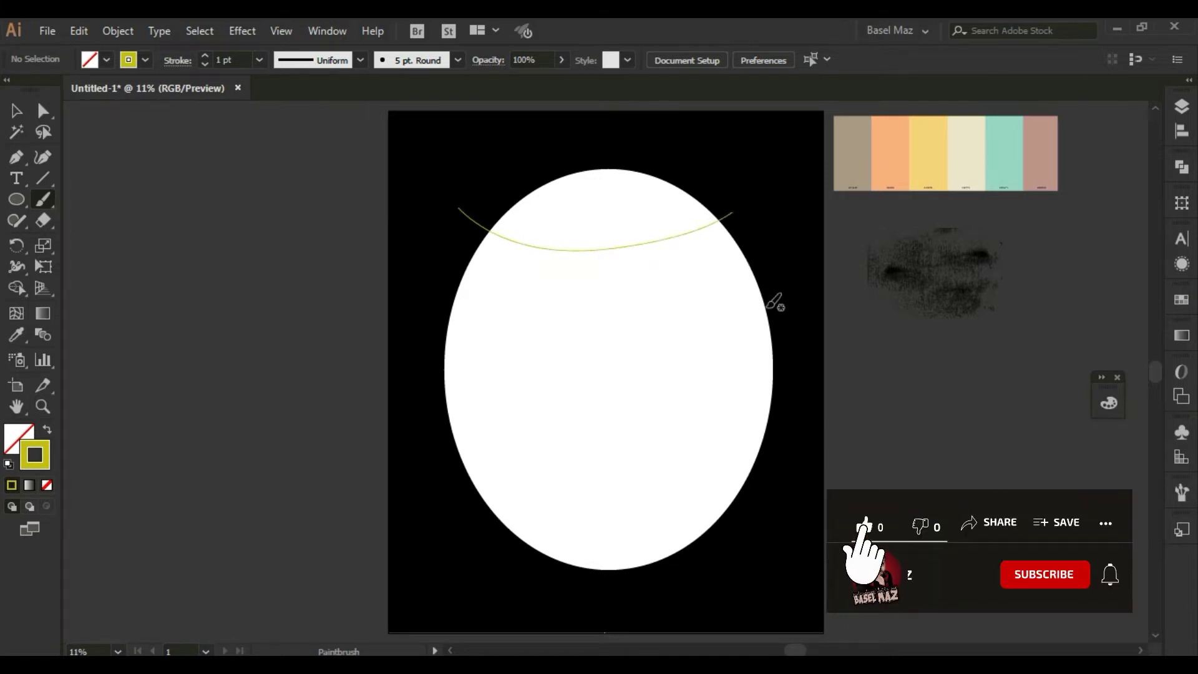
drag(610, 338, 412, 339)
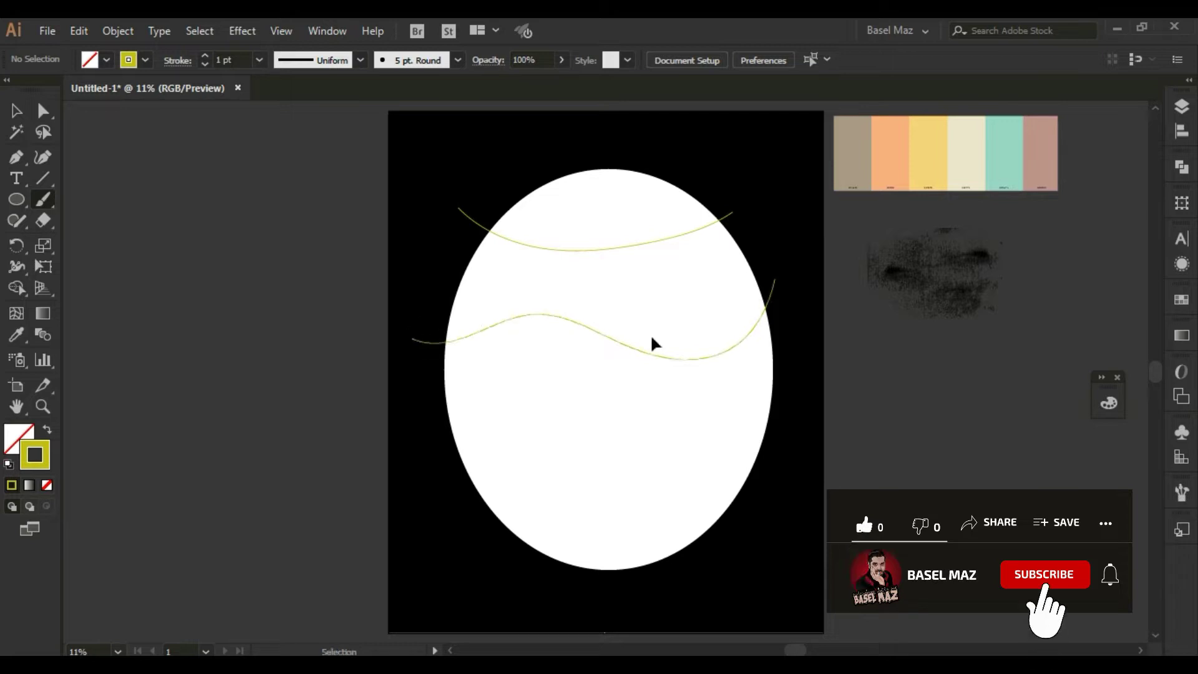
key(ctrl+z)
mouse_move(558, 345)
mouse_down()
mouse_move(736, 432)
mouse_move(777, 436)
mouse_up()
Select the brush lines and use Shape Builder to trim the stub of the diagonal line that overshoots the middle curve
click(16, 116)
drag(397, 159, 769, 544)
scroll(615, 315, up, 2)
click(912, 373)
click(873, 373)
click(200, 31)
mouse_move(235, 195)
click(532, 316)
key(shift+m)
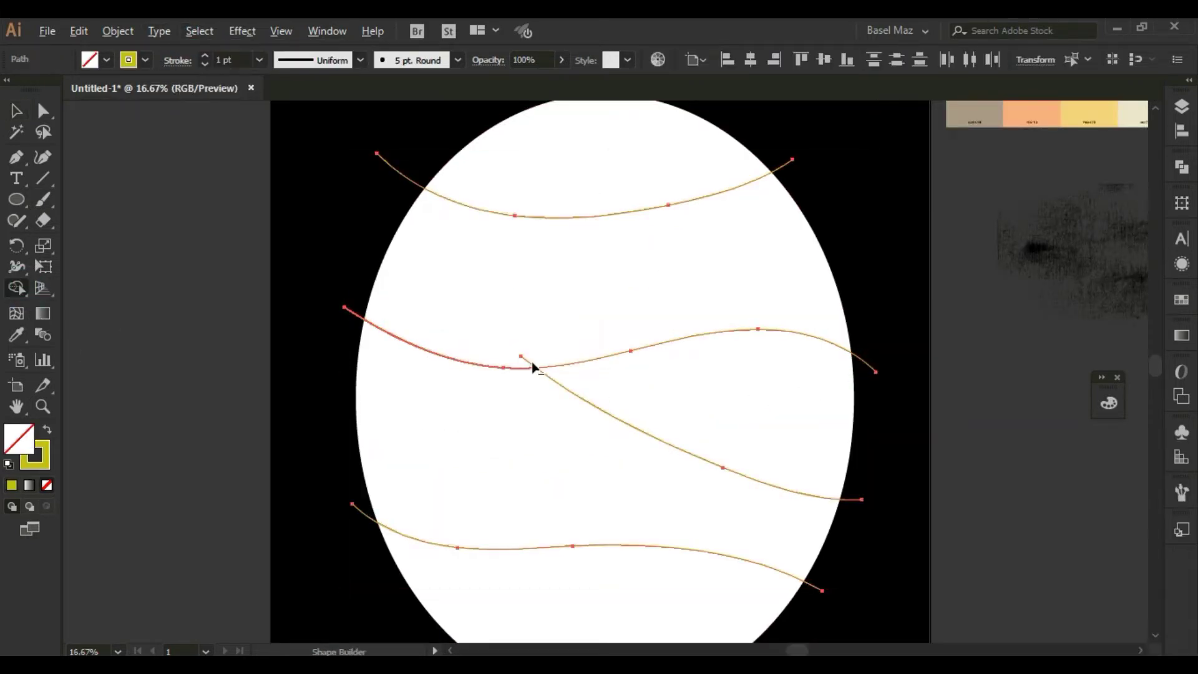
key(v)
key(ctrl+shift+a)
scroll(703, 278, down, 2)
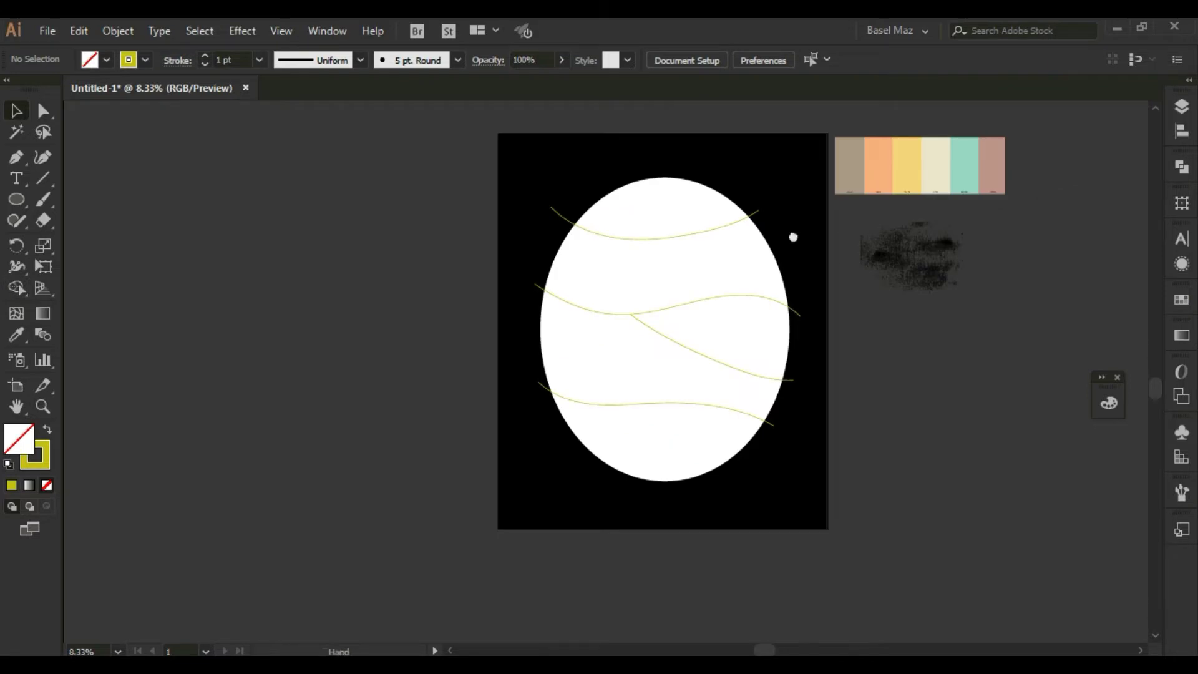
Select the ellipse with all its lines and split it along them with the Pathfinder Divide operation
drag(792, 236, 736, 256)
key(ctrl+a)
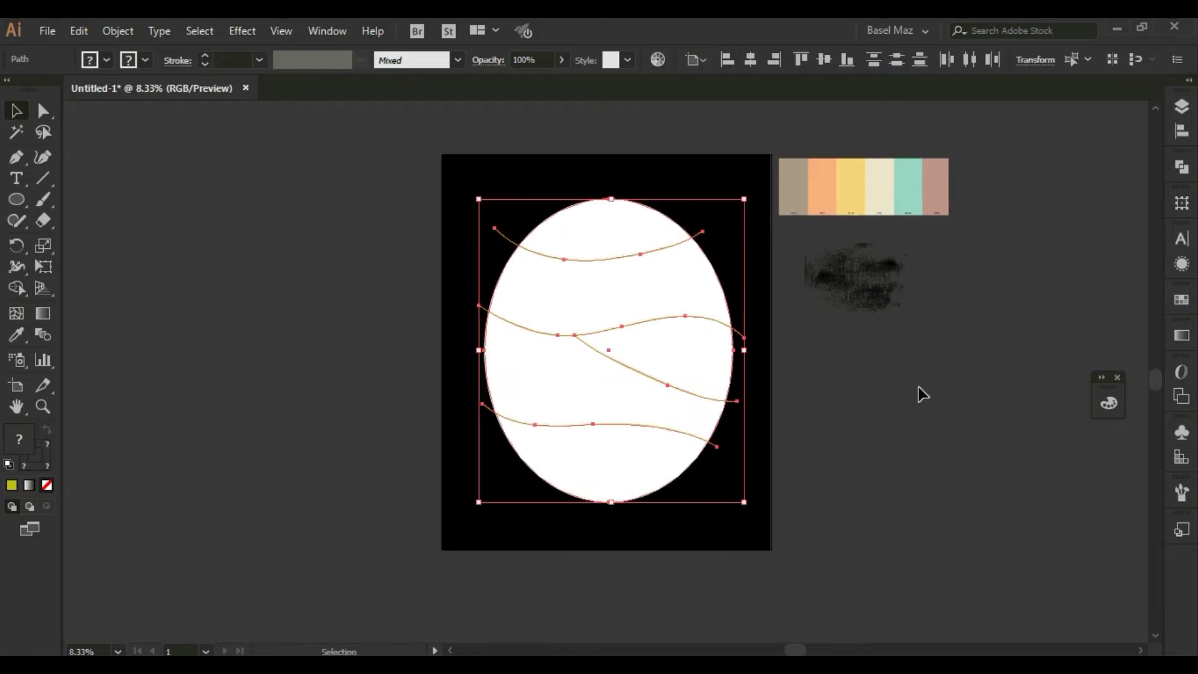
click(1182, 169)
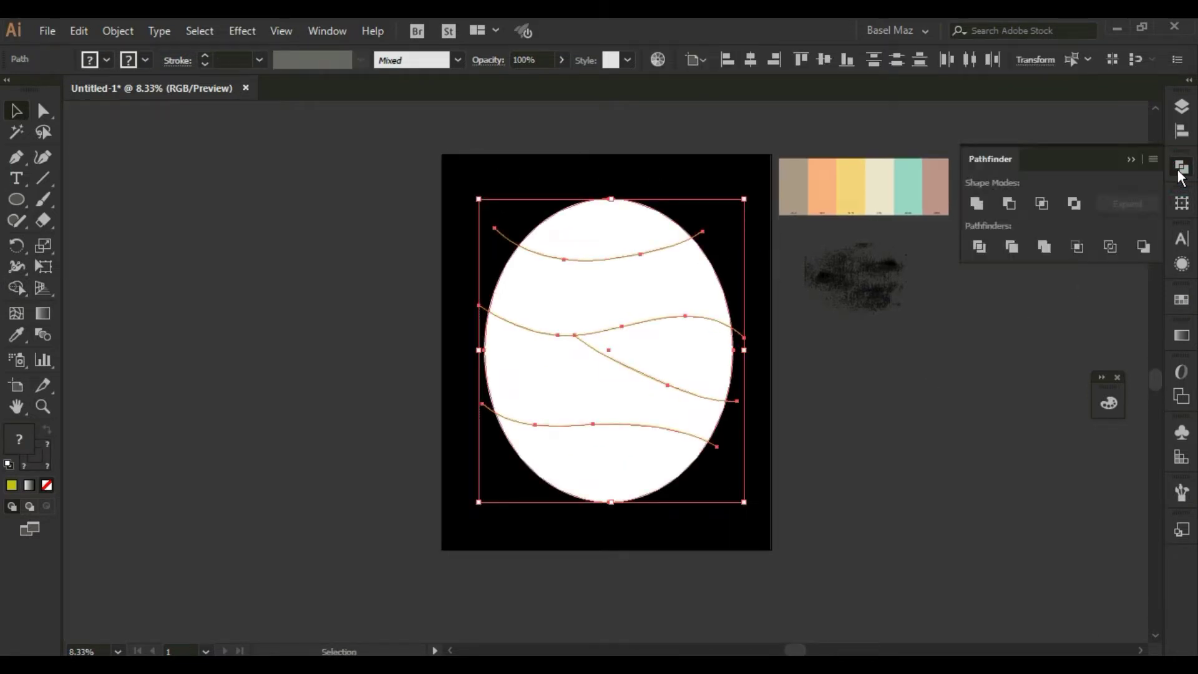
click(975, 252)
click(932, 368)
Ungroup the divided ellipse into separate sections
scroll(631, 304, up, 1)
right_click(636, 297)
click(688, 425)
key(ctrl+shift+a)
drag(737, 168, 568, 584)
click(848, 300)
Give all sections of the divided ellipse a red stroke with a weight of 30 pt
key(ctrl+minus)
drag(746, 185, 629, 510)
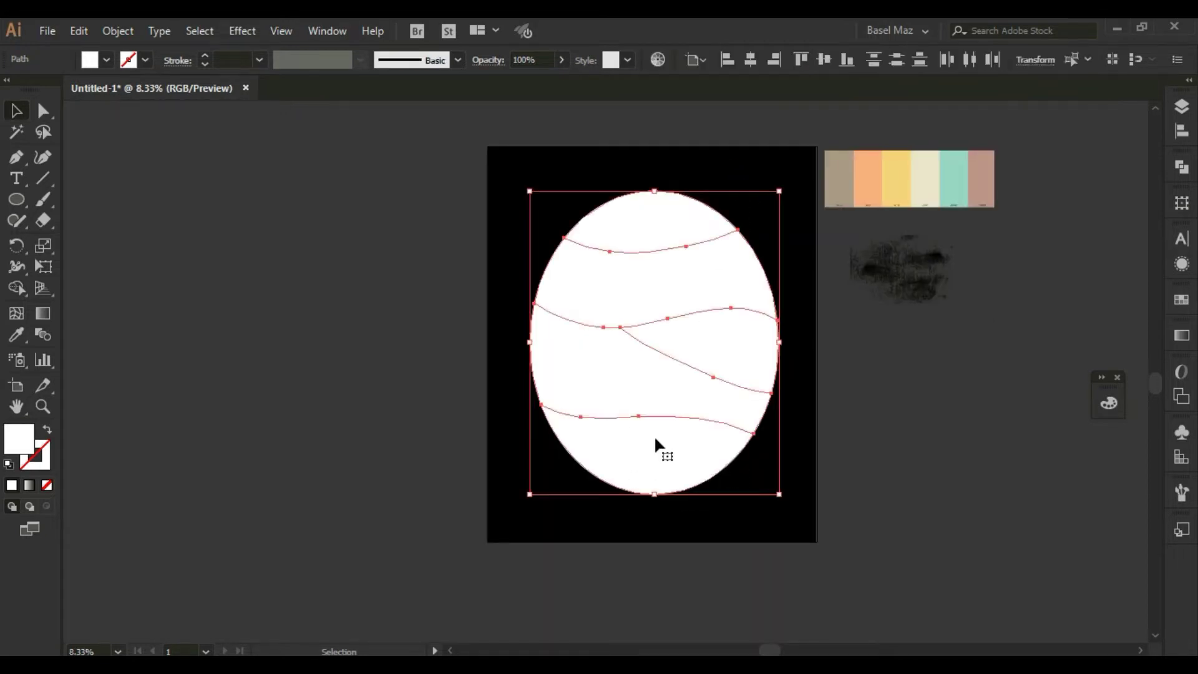
click(146, 61)
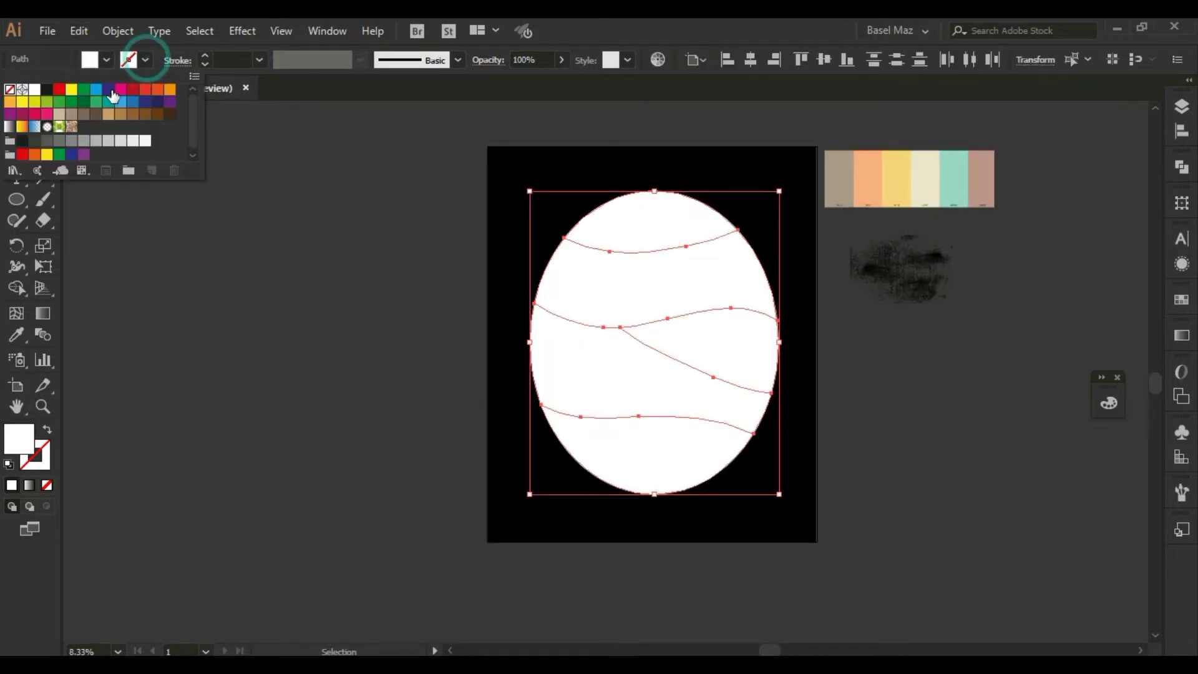
click(60, 91)
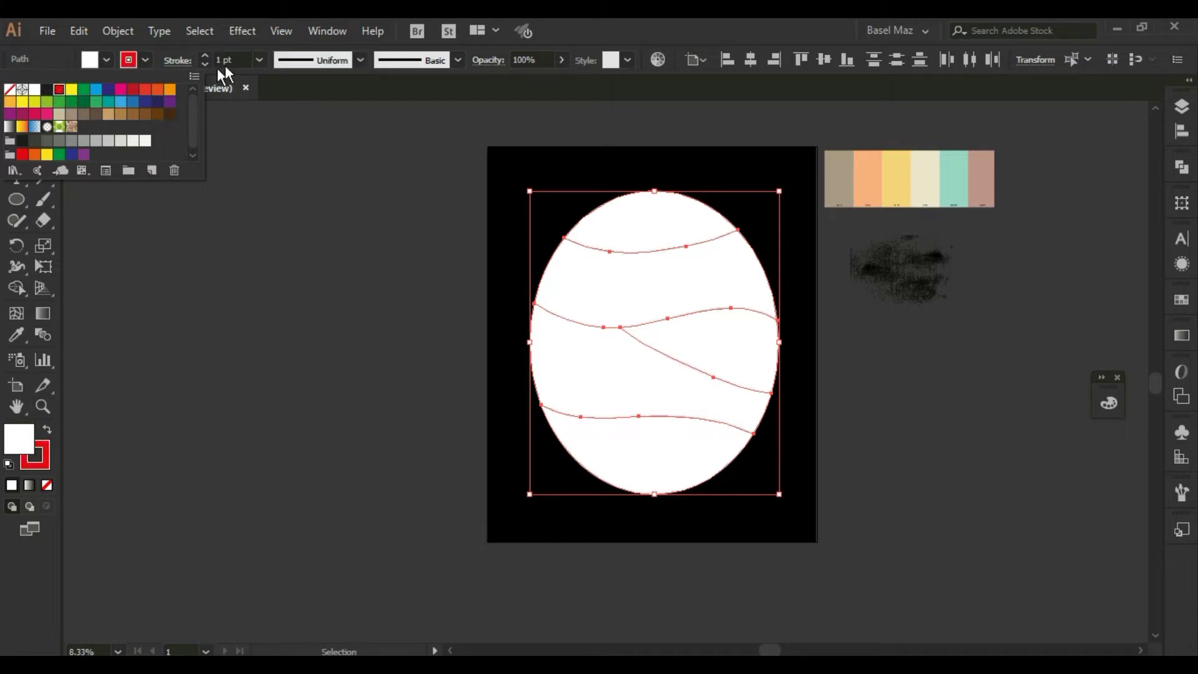
click(241, 60)
click(241, 59)
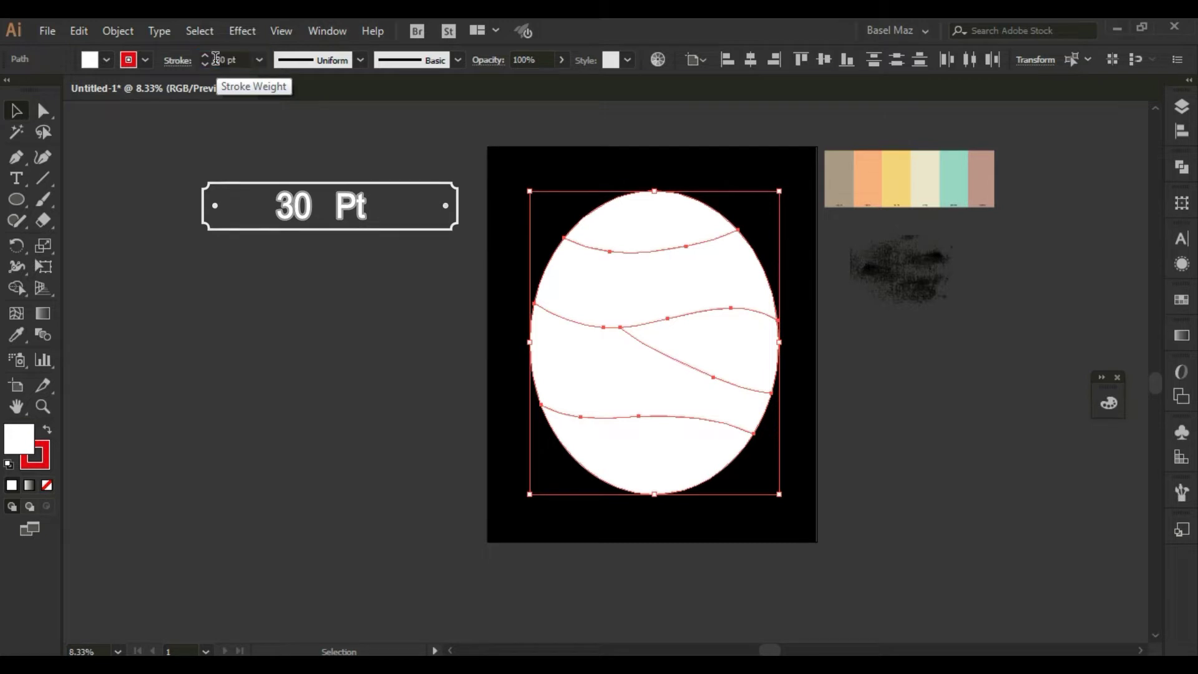
click(832, 345)
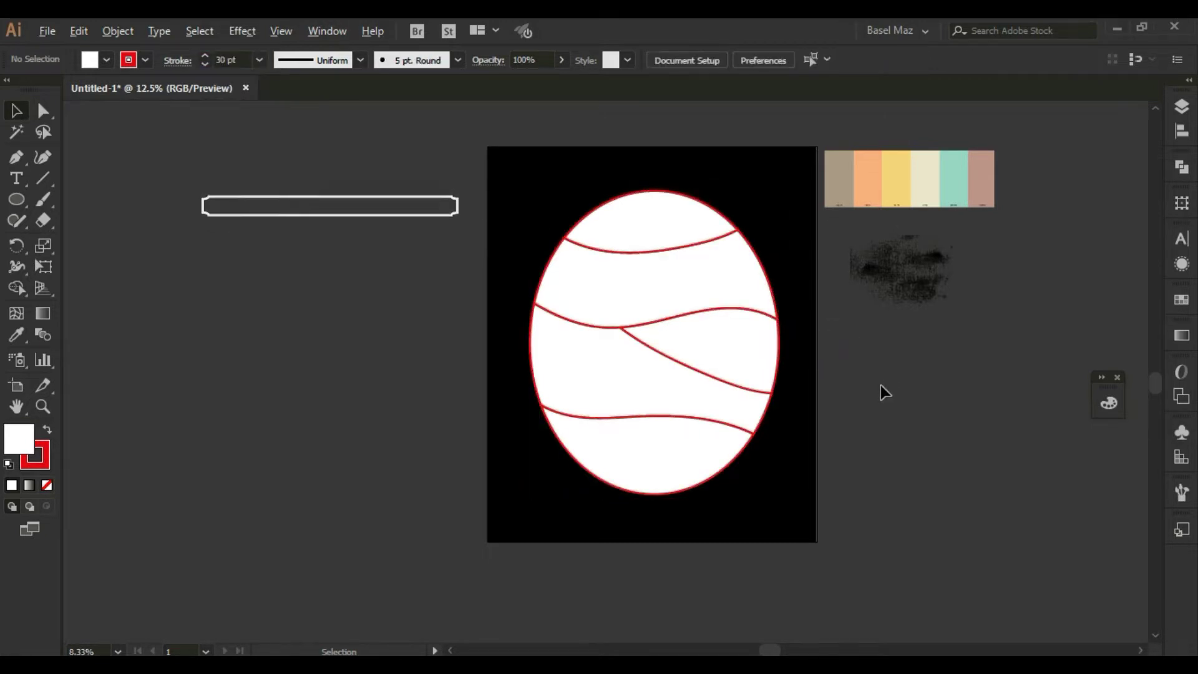
Expand the fill and stroke of all ellipse sections, and ungroup the expanded artwork
scroll(881, 384, up, 2)
scroll(763, 352, down, 2)
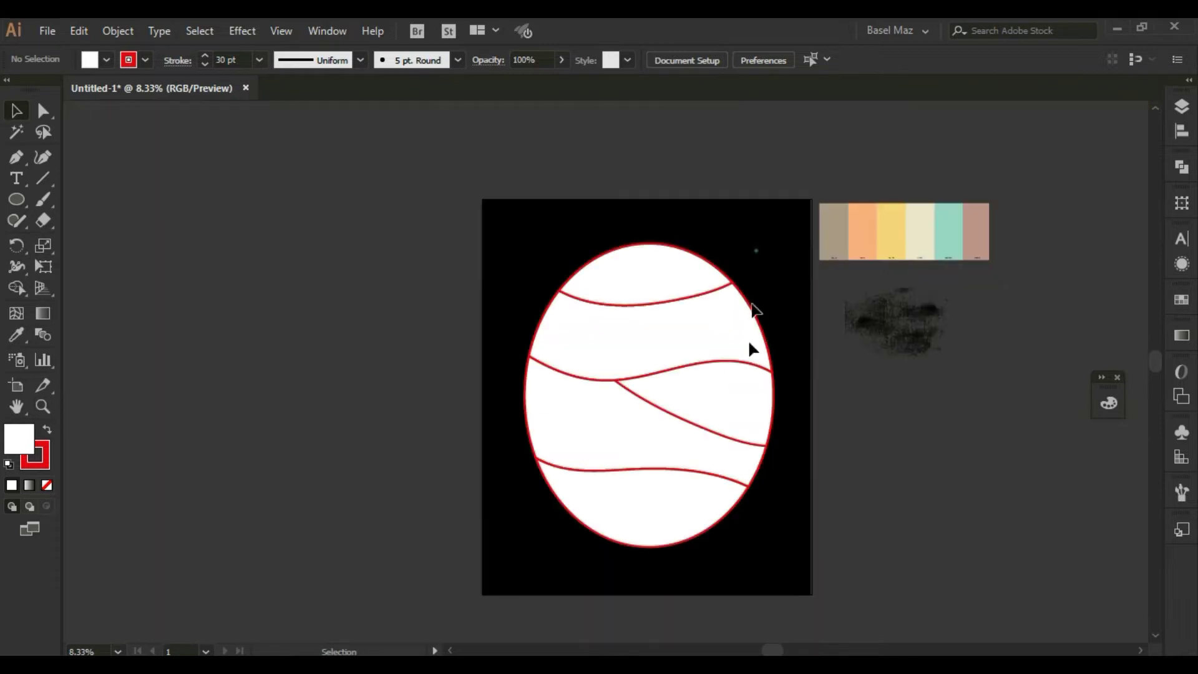
drag(749, 346, 687, 535)
click(121, 31)
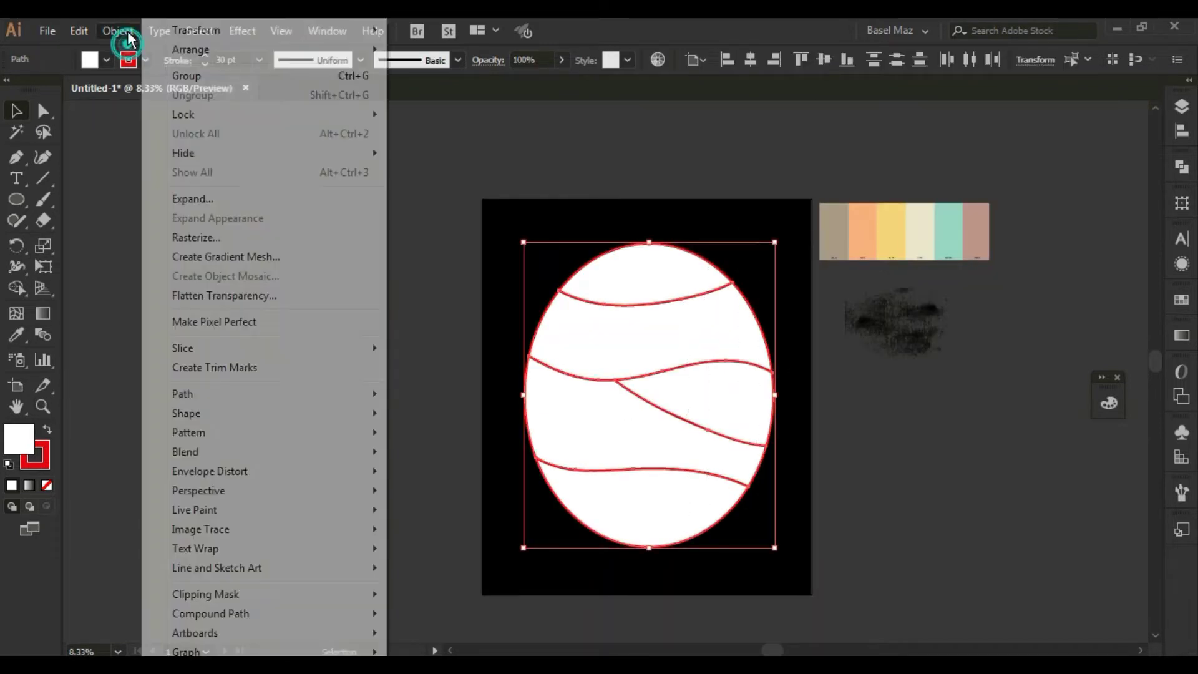
click(228, 197)
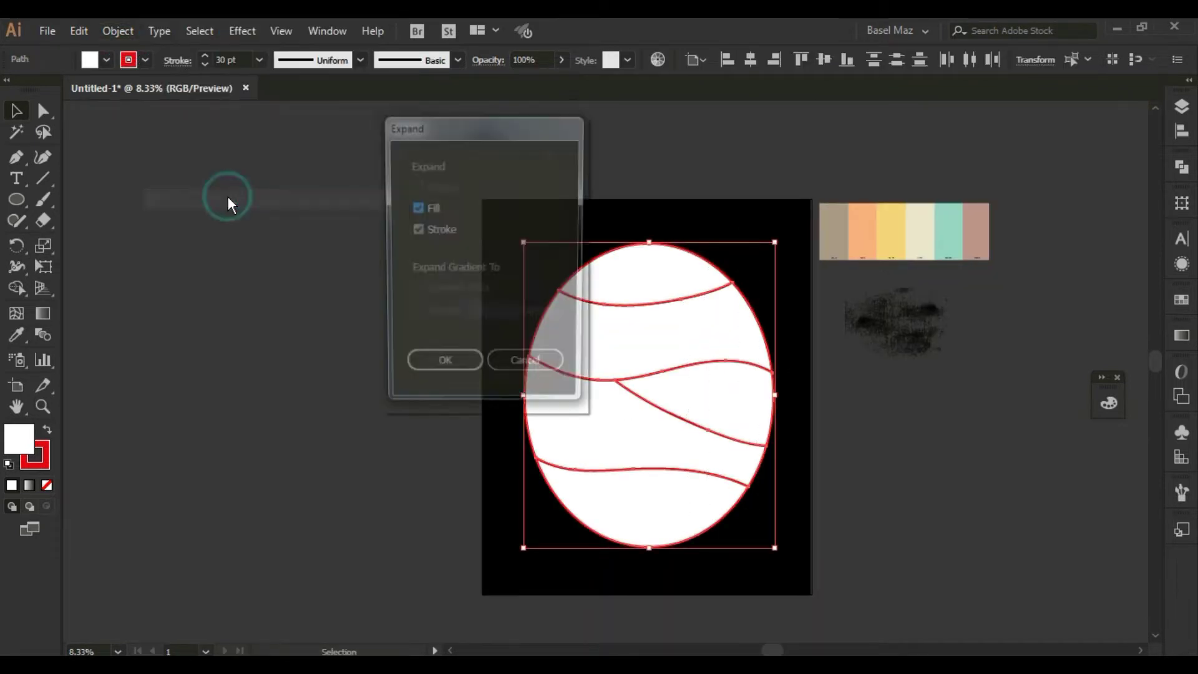
click(461, 367)
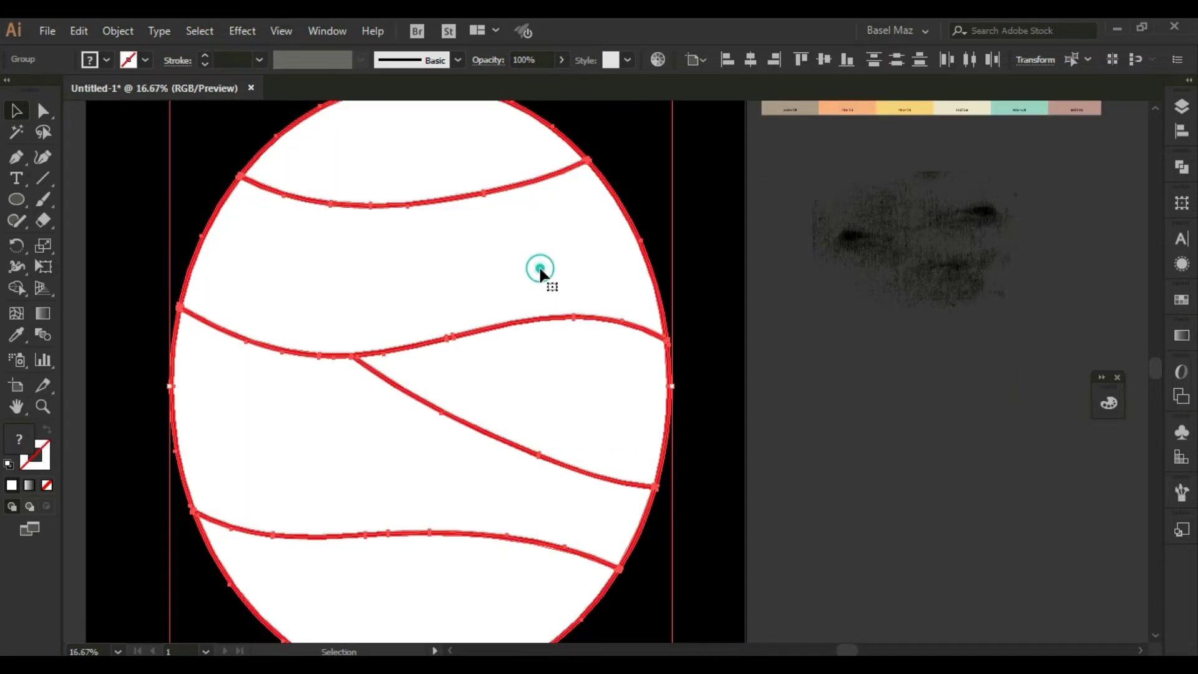
right_click(539, 268)
click(608, 396)
click(805, 397)
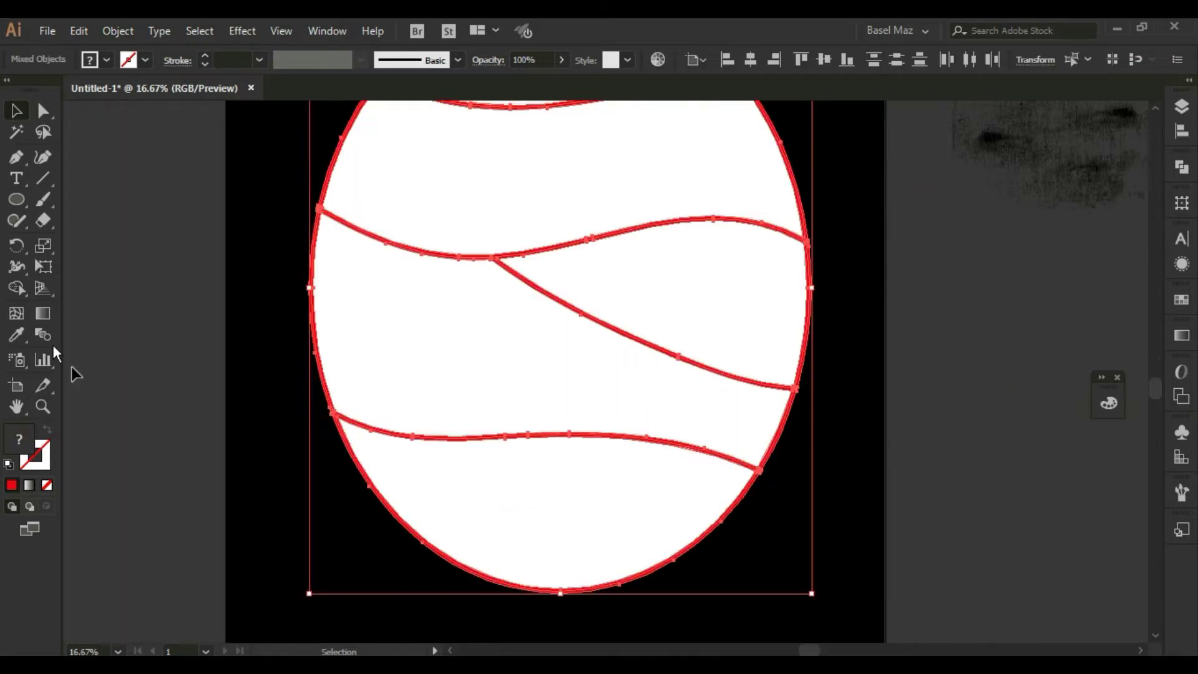
Activate Shape Builder with the expanded pieces selected and choose a bright blue fill colour
click(17, 288)
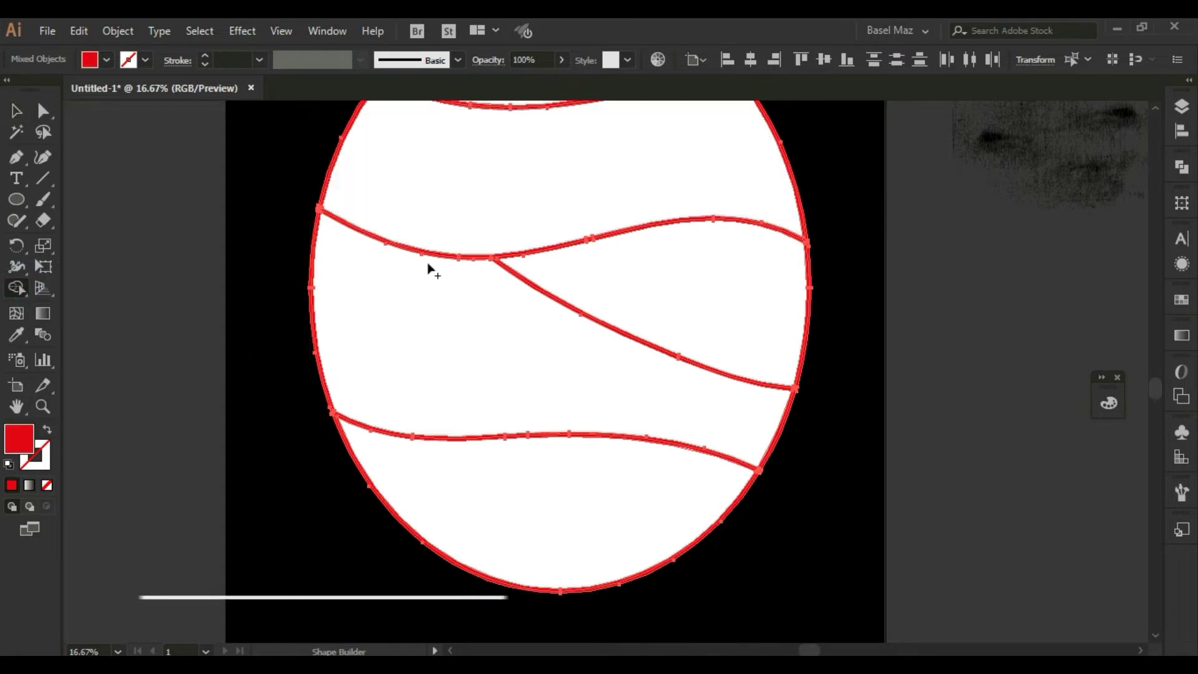
double_click(17, 441)
drag(766, 222, 796, 240)
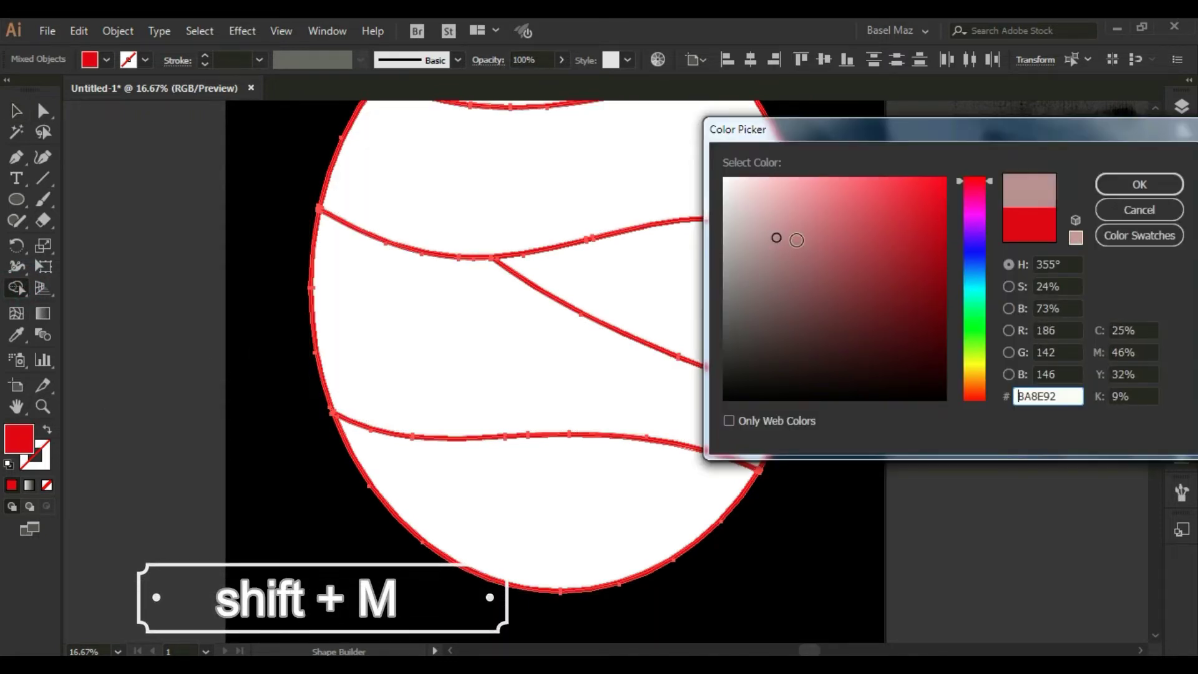
click(974, 262)
click(886, 178)
click(1139, 190)
Build each of the five white regions between the red outlines as a separate blue shape, and deselect everything
drag(733, 174, 738, 293)
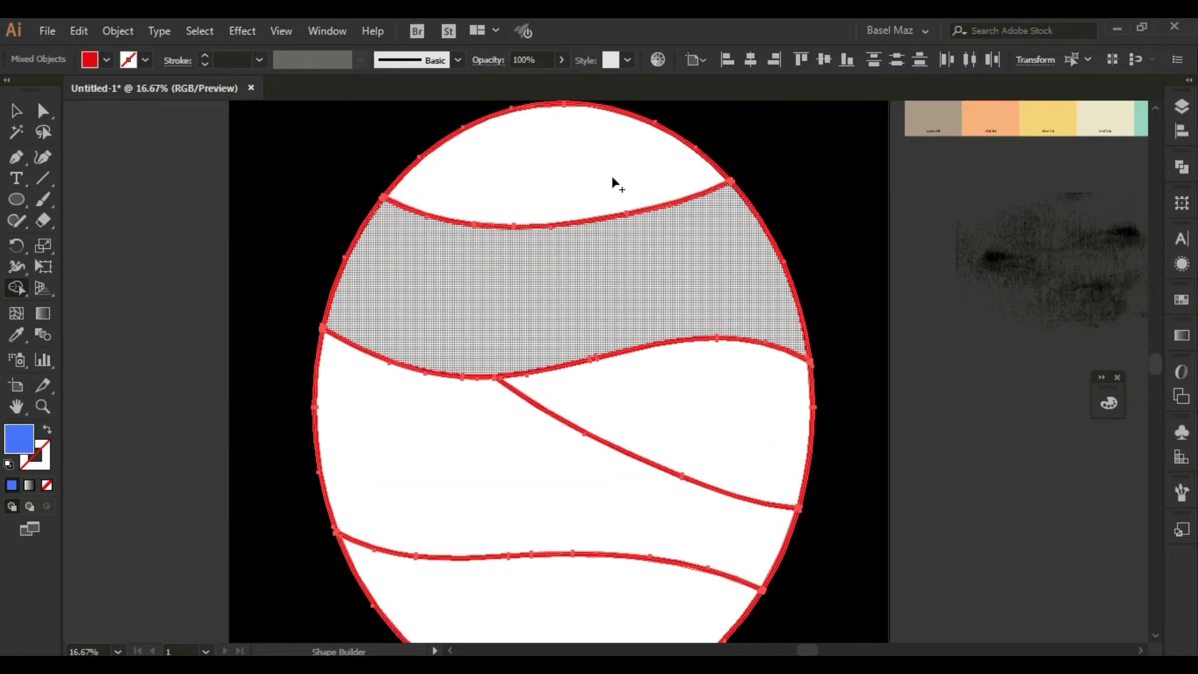
click(611, 176)
click(646, 424)
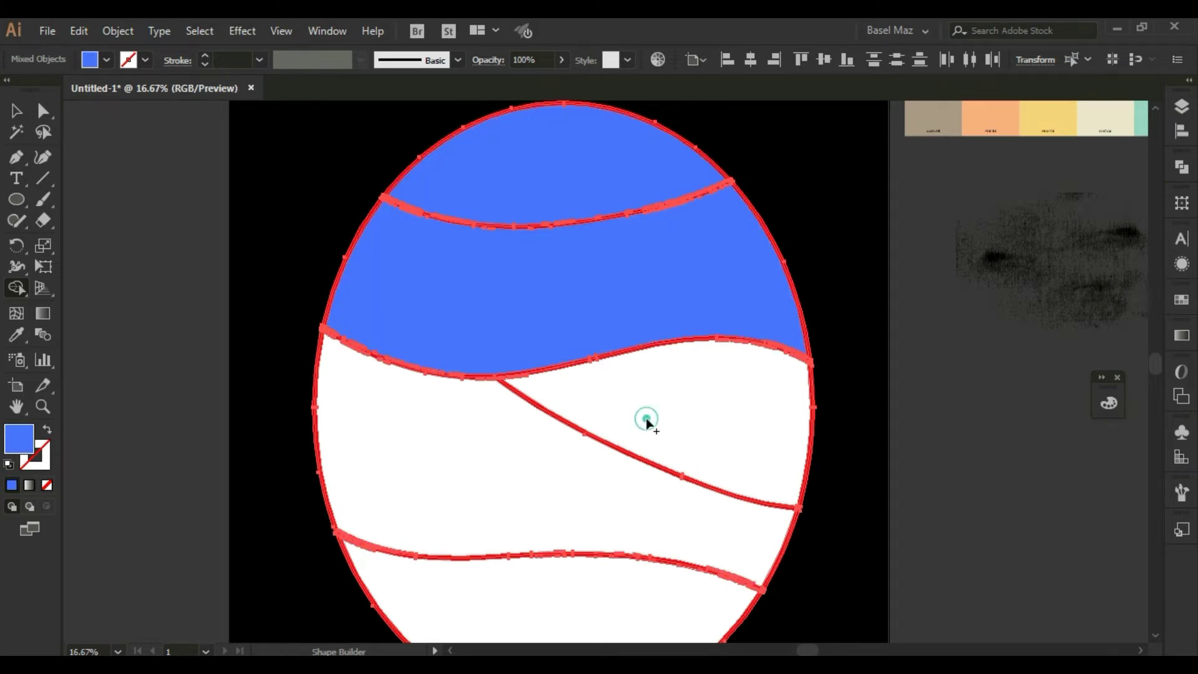
click(420, 444)
click(580, 613)
click(21, 110)
click(110, 156)
Select the five blue shapes together and cut them from the artboard
key(ctrl+0)
click(644, 206)
shift+click(679, 307)
shift+click(681, 379)
shift+click(621, 456)
shift+click(622, 505)
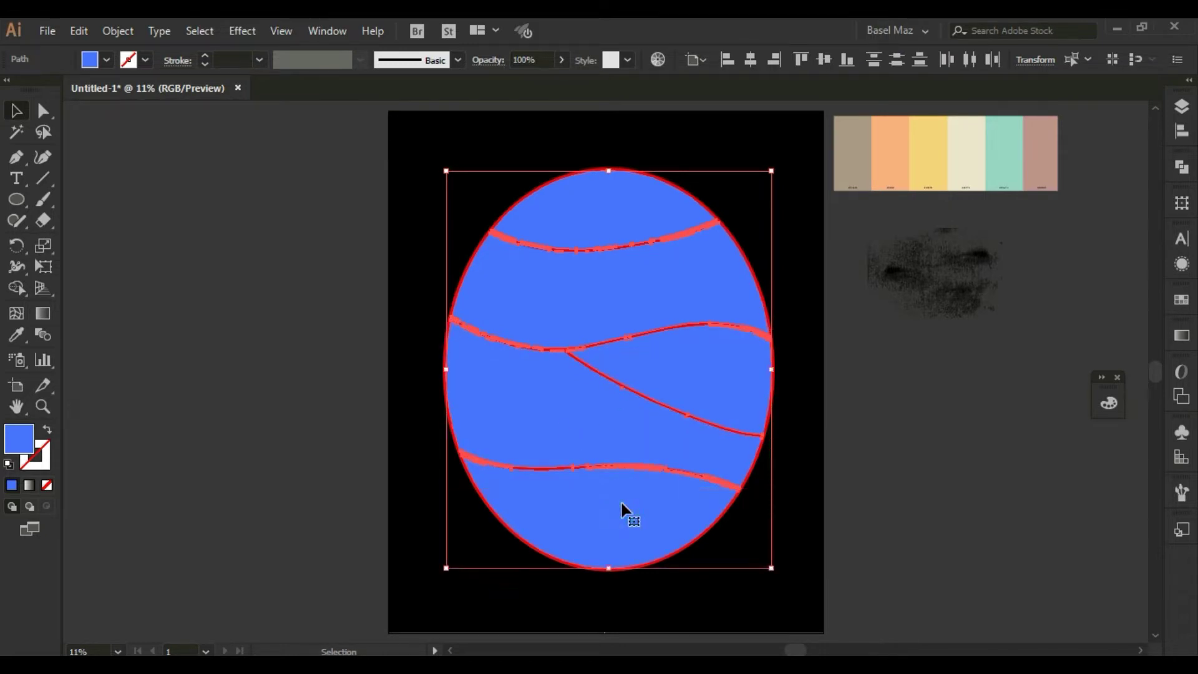
click(77, 31)
click(95, 98)
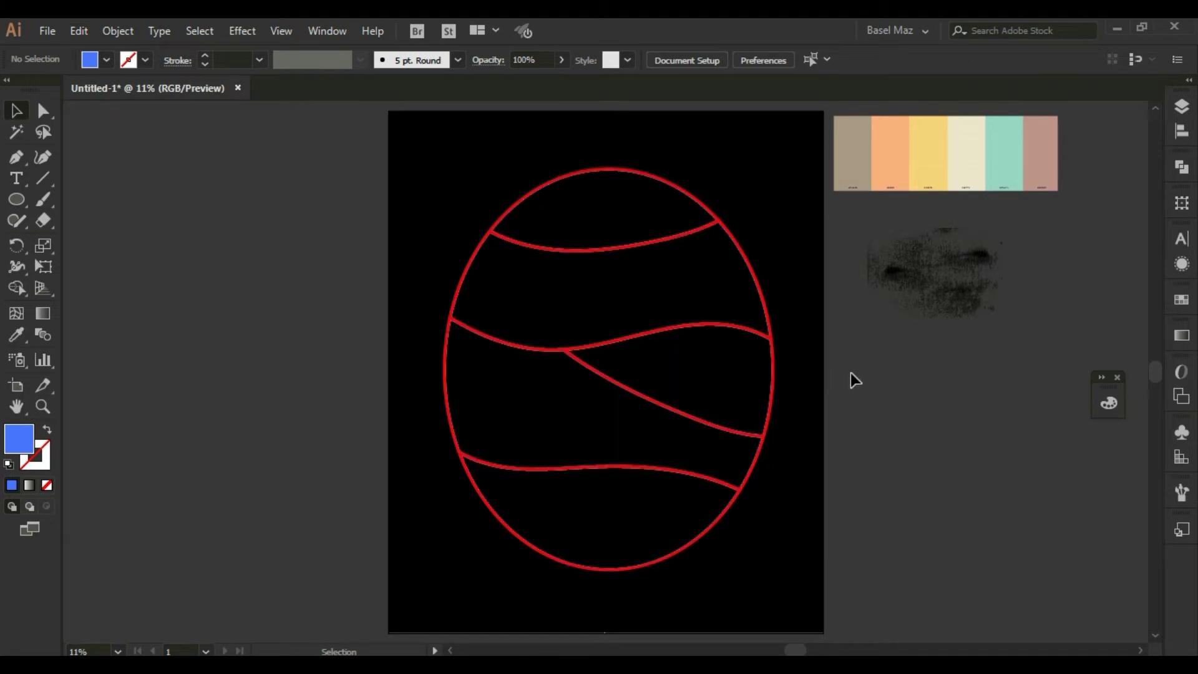
Delete the leftover red outlines and paste the cut blue shapes back in place
drag(441, 160, 778, 562)
key(Delete)
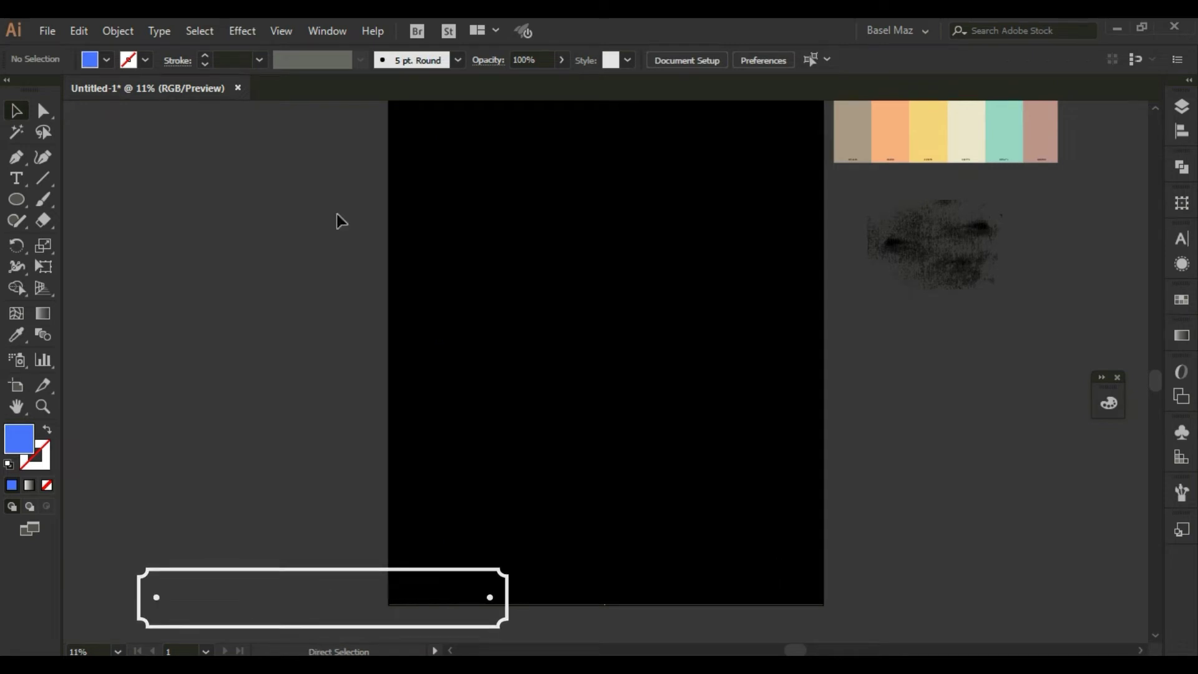
click(80, 31)
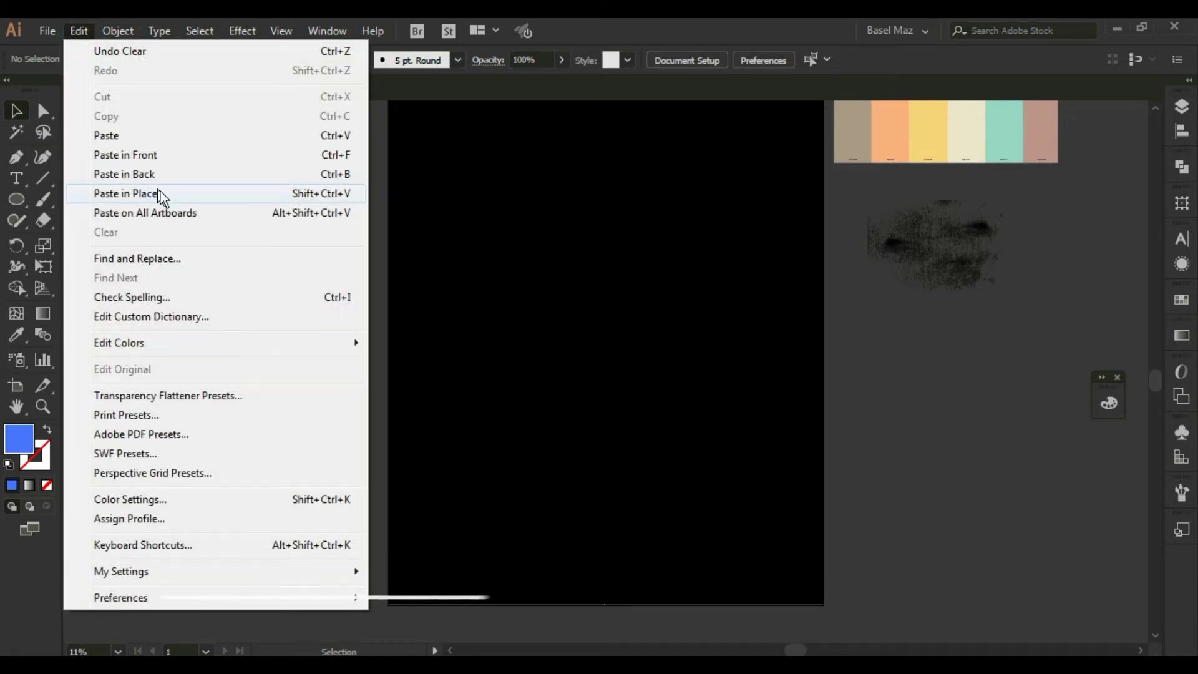
click(170, 193)
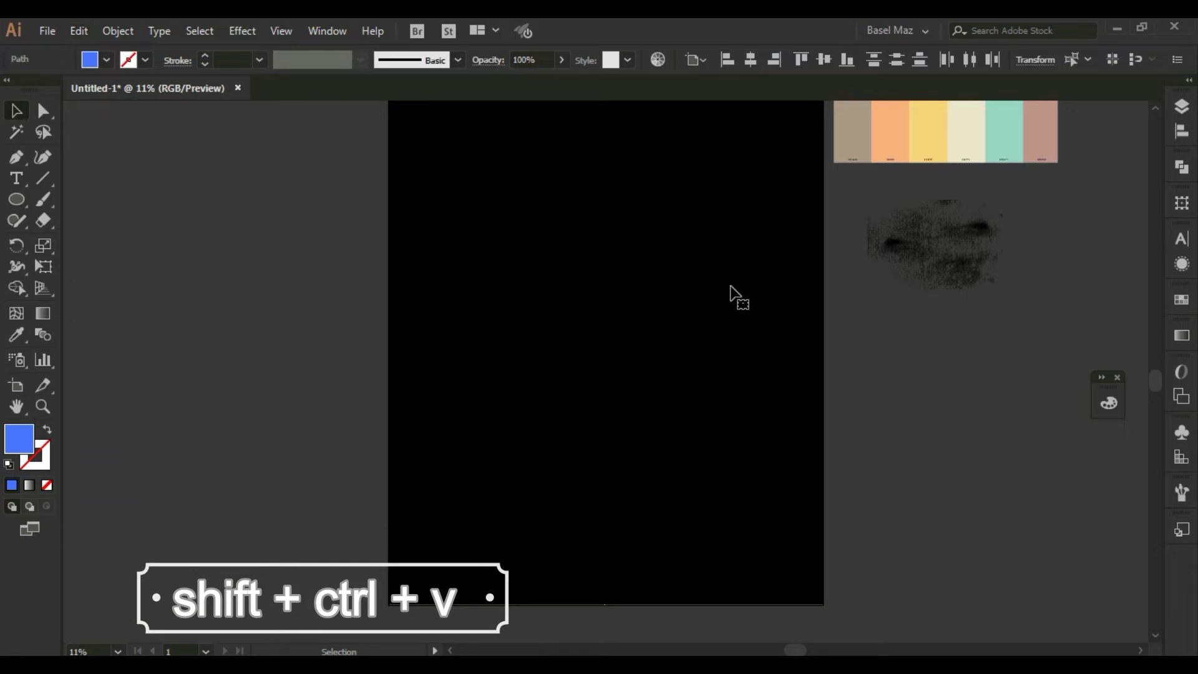
click(881, 379)
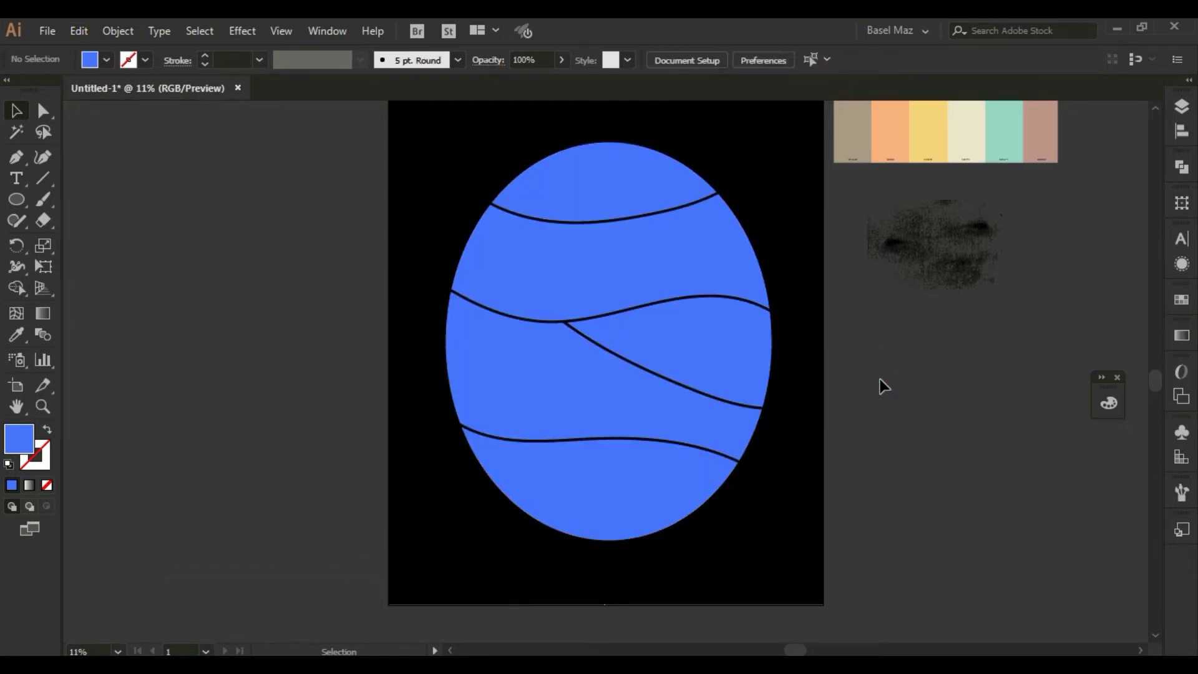
Place a duplicate of the whole set of blue shapes beside the artboard, on its left
scroll(393, 286, down, 1)
click(620, 460)
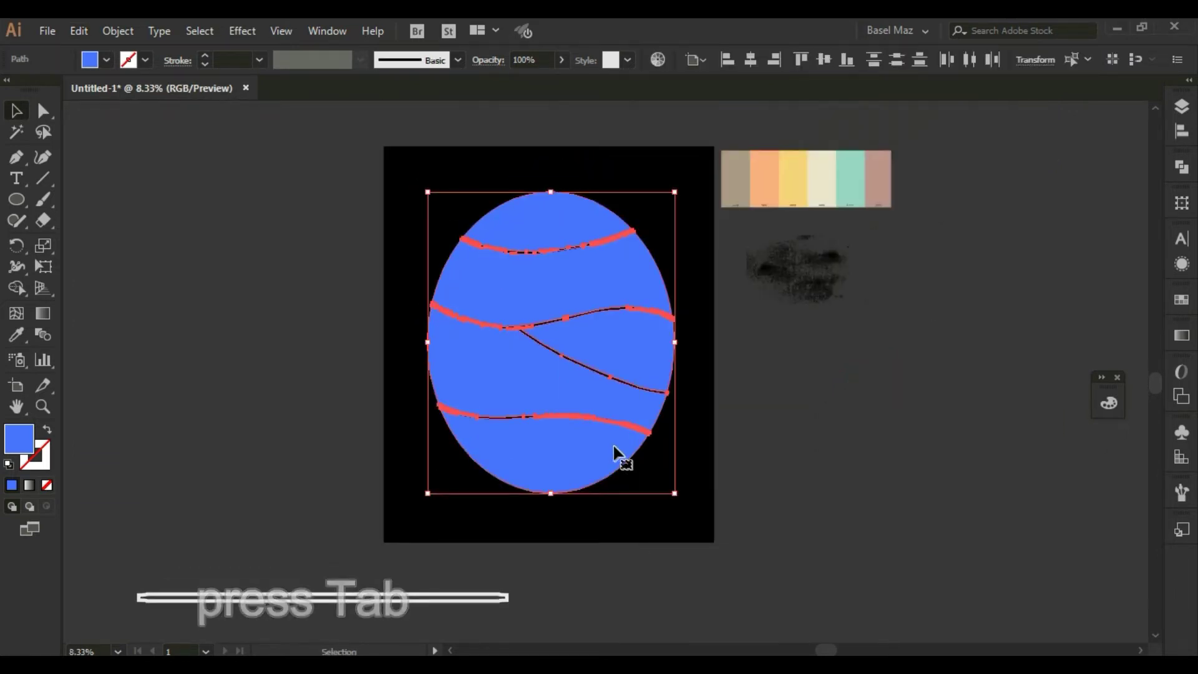
drag(620, 460, 263, 422)
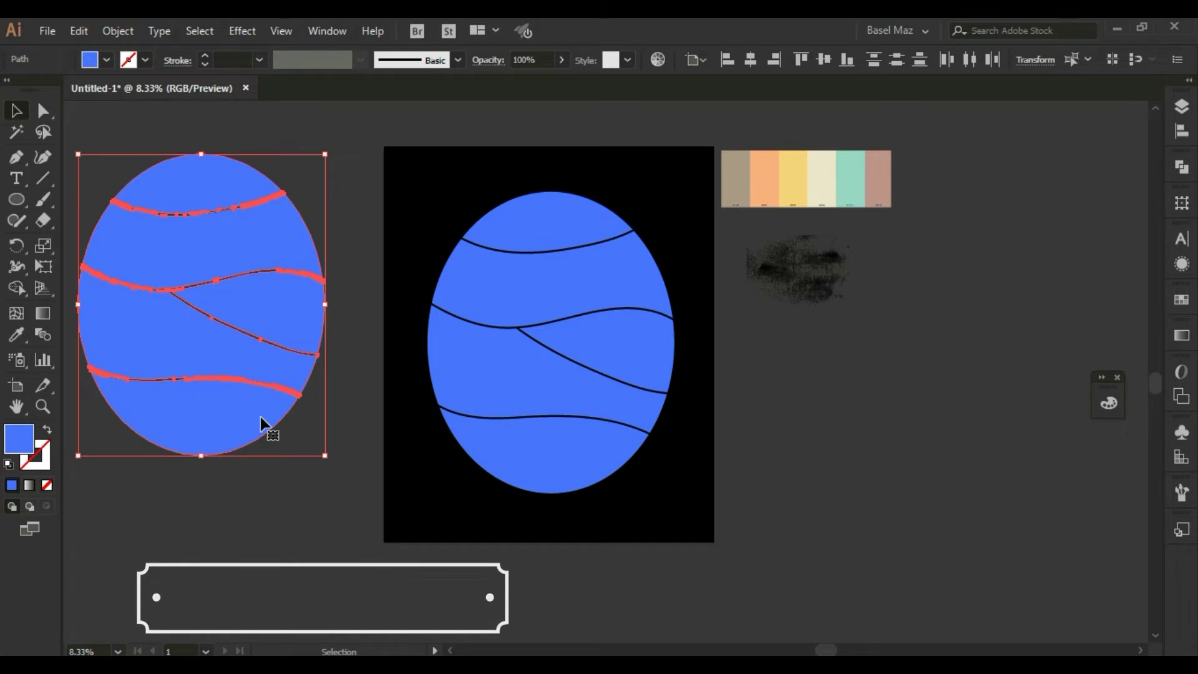
Recolour the uppermost section of the artboard's ellipse with the orange palette swatch using the Eyedropper
click(549, 216)
key(i)
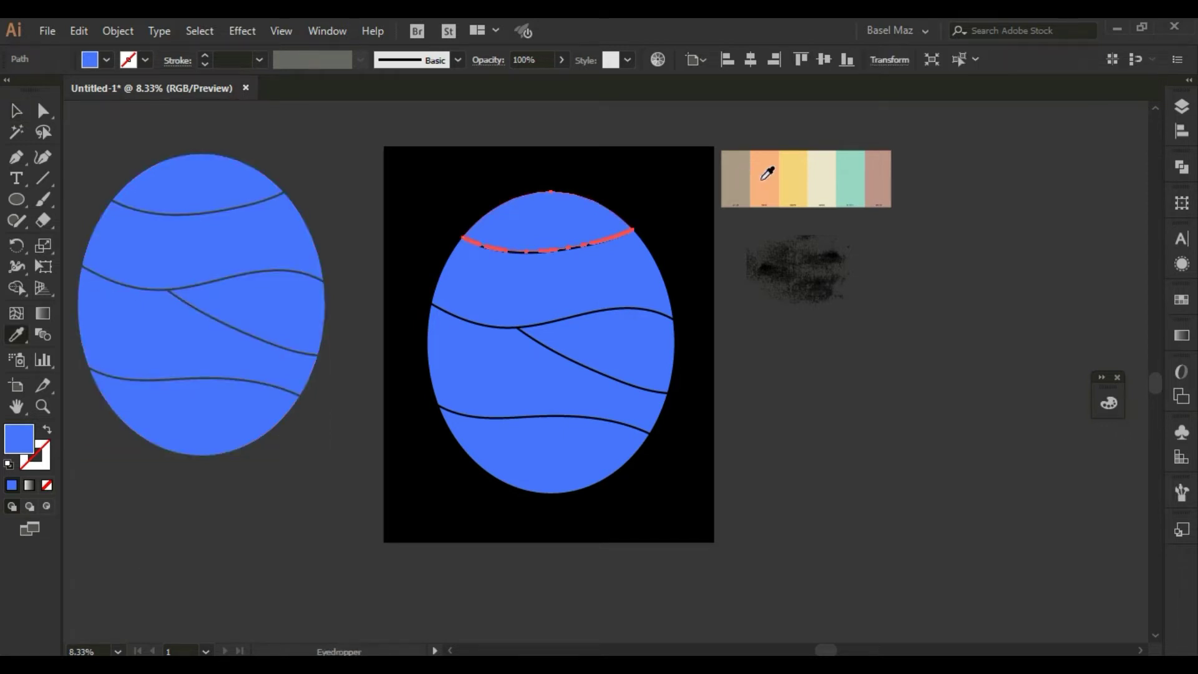
click(763, 180)
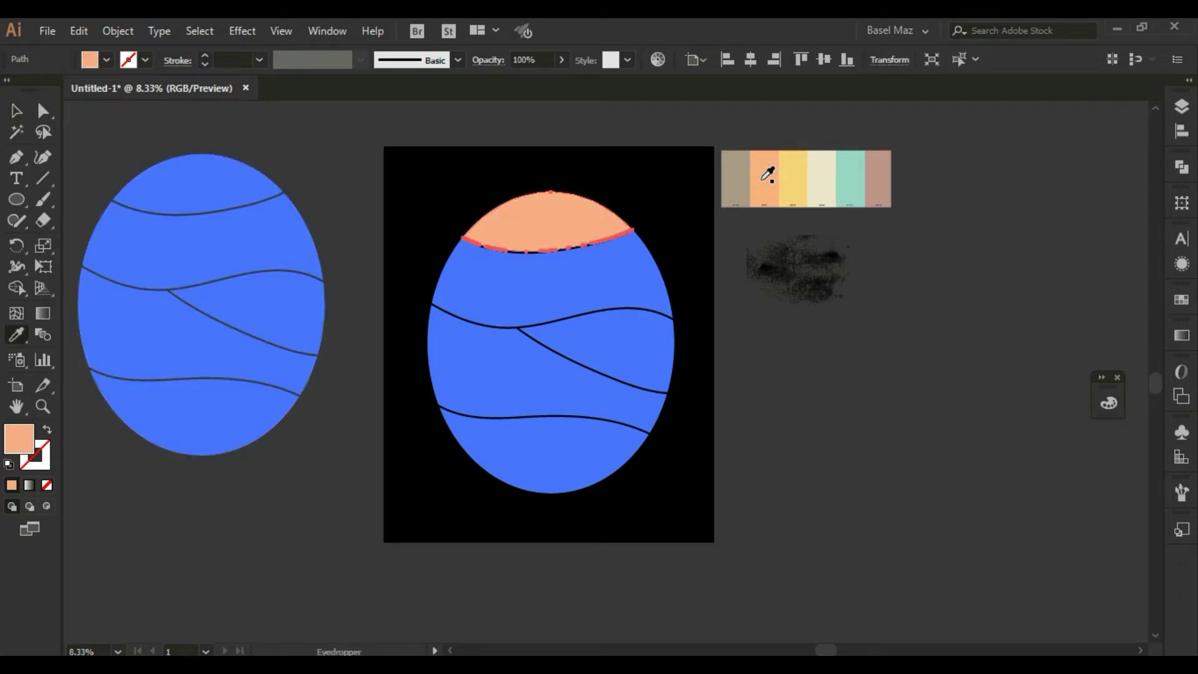
Recolour the egg's second section yellow and the wedge below it cream by sampling the palette with the Eyedropper
key(v)
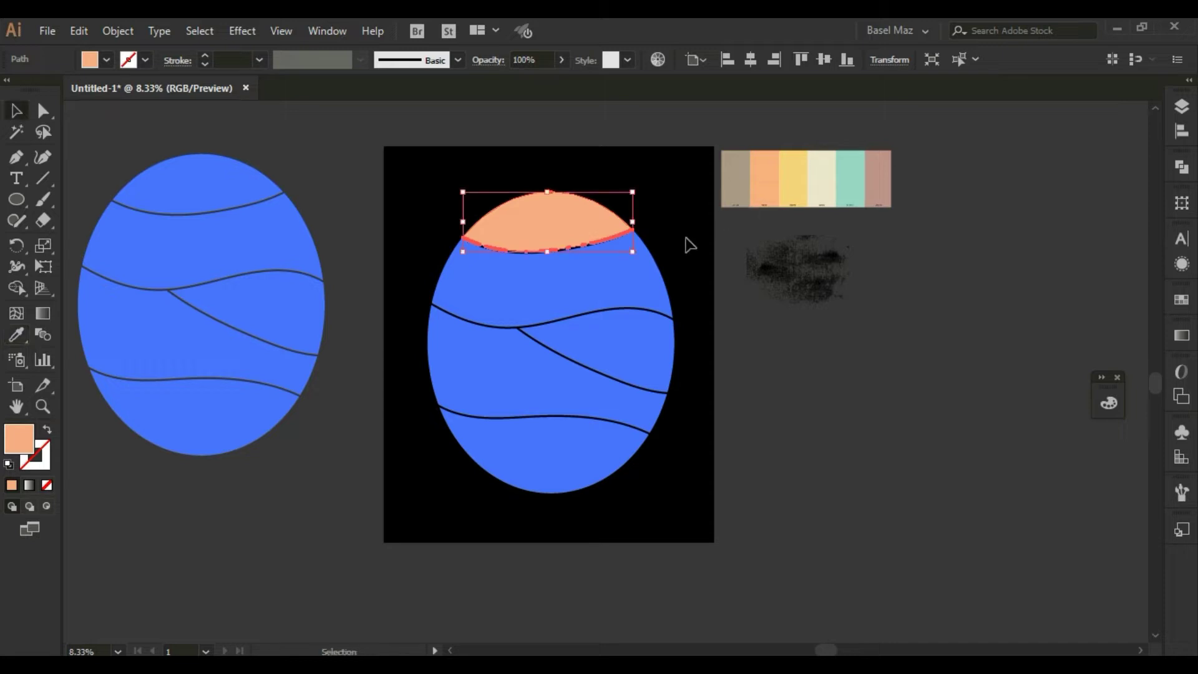
click(636, 300)
key(i)
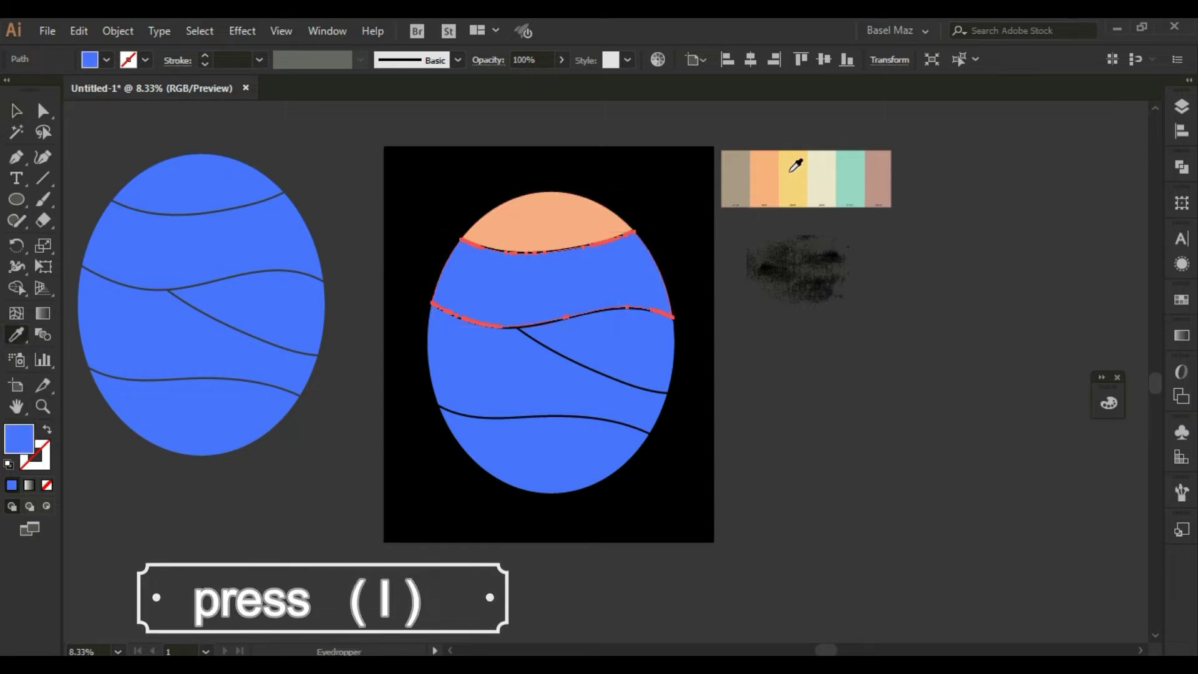
click(792, 169)
key(v)
click(618, 352)
key(i)
click(821, 181)
Recolour the egg's large section below the wedge mint green and the lowest section dusty pink from the palette
key(v)
click(481, 393)
key(i)
click(852, 181)
key(v)
click(534, 468)
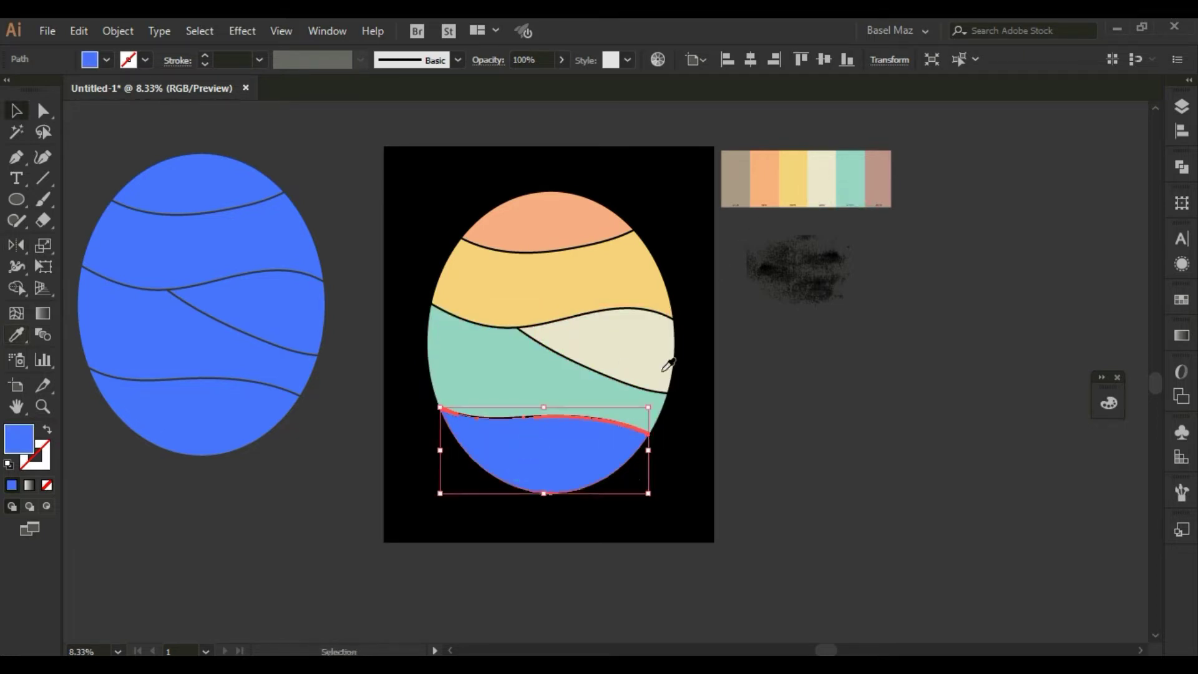
click(877, 181)
key(v)
click(846, 436)
Move the whole coloured egg off the artboard to below the palette, and move the blue egg onto the artboard
drag(633, 181, 594, 484)
right_click(593, 361)
click(645, 418)
click(851, 425)
drag(655, 367, 1044, 479)
drag(193, 417, 546, 443)
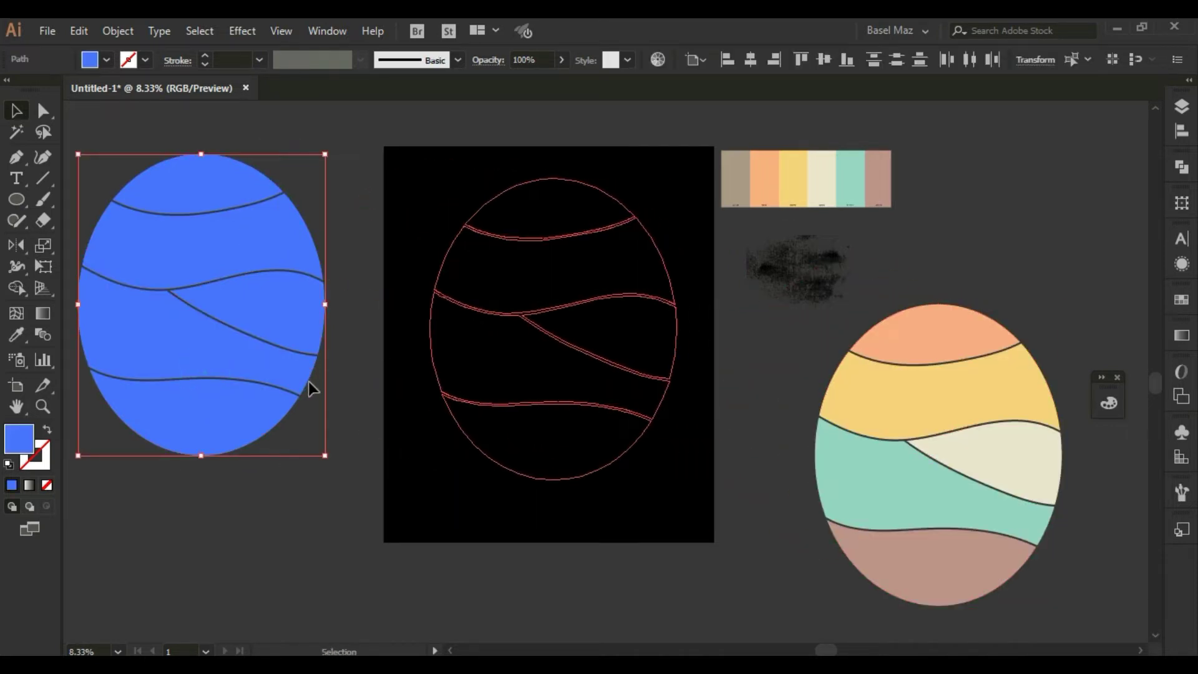
click(310, 503)
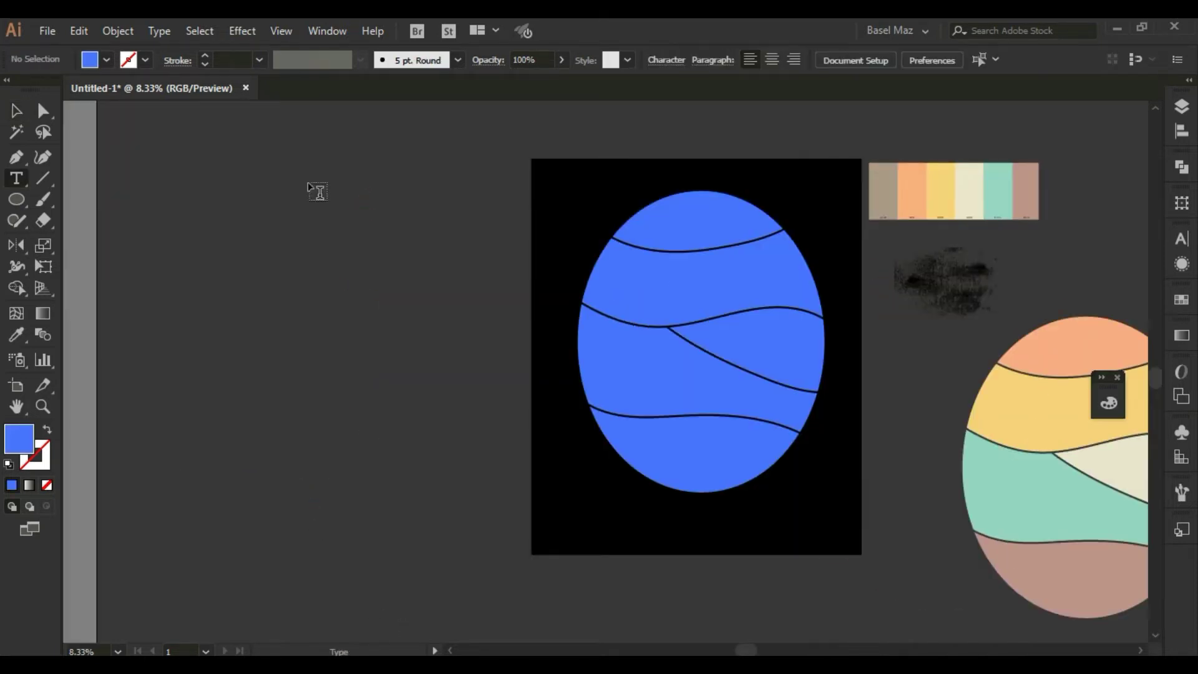
Paste the "Play stupid games" phrase as text in the free area beside the artboard and stack duplicates of it below
click(318, 190)
key(ctrl+v)
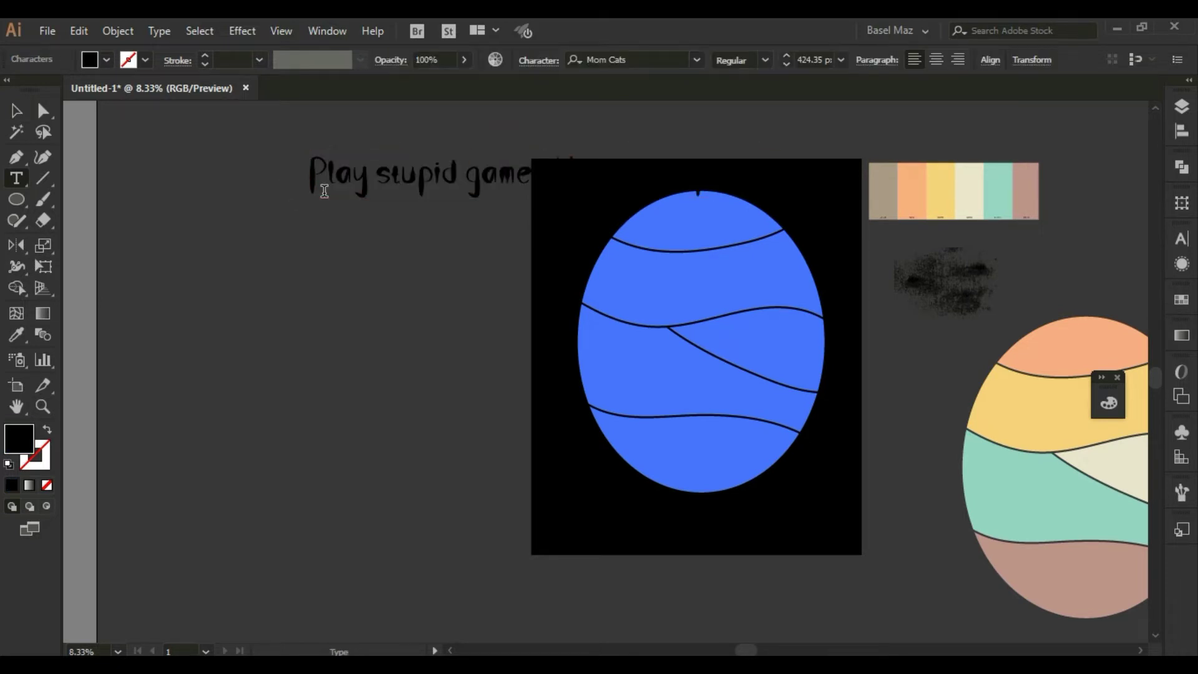
click(17, 113)
drag(461, 172, 404, 335)
alt+drag(404, 335, 401, 388)
Trim the first text line to "Play" and the second to "Stupid games" with a capital S
double_click(290, 142)
drag(649, 131, 243, 133)
key(BackSpace)
drag(629, 236, 416, 233)
key(BackSpace)
drag(235, 233, 188, 229)
key(BackSpace)
key(BackSpace)
text(S)
Trim the third text line to "Win"
drag(409, 290, 166, 290)
key(BackSpace)
drag(396, 291, 219, 290)
key(BackSpace)
key(BackSpace)
Trim the fourth text line to "stupid", shifting the line clear of the artboard
drag(633, 345, 586, 345)
click(16, 110)
click(522, 236)
key(t)
drag(402, 347, 92, 323)
key(BackSpace)
click(23, 111)
drag(175, 339, 400, 350)
key(t)
drag(317, 345, 255, 335)
key(BackSpace)
drag(369, 345, 519, 402)
key(BackSpace)
Reposition the fifth text line and trim it to "prizes"
click(14, 114)
drag(300, 397, 261, 414)
click(16, 178)
drag(501, 415, 61, 414)
key(BackSpace)
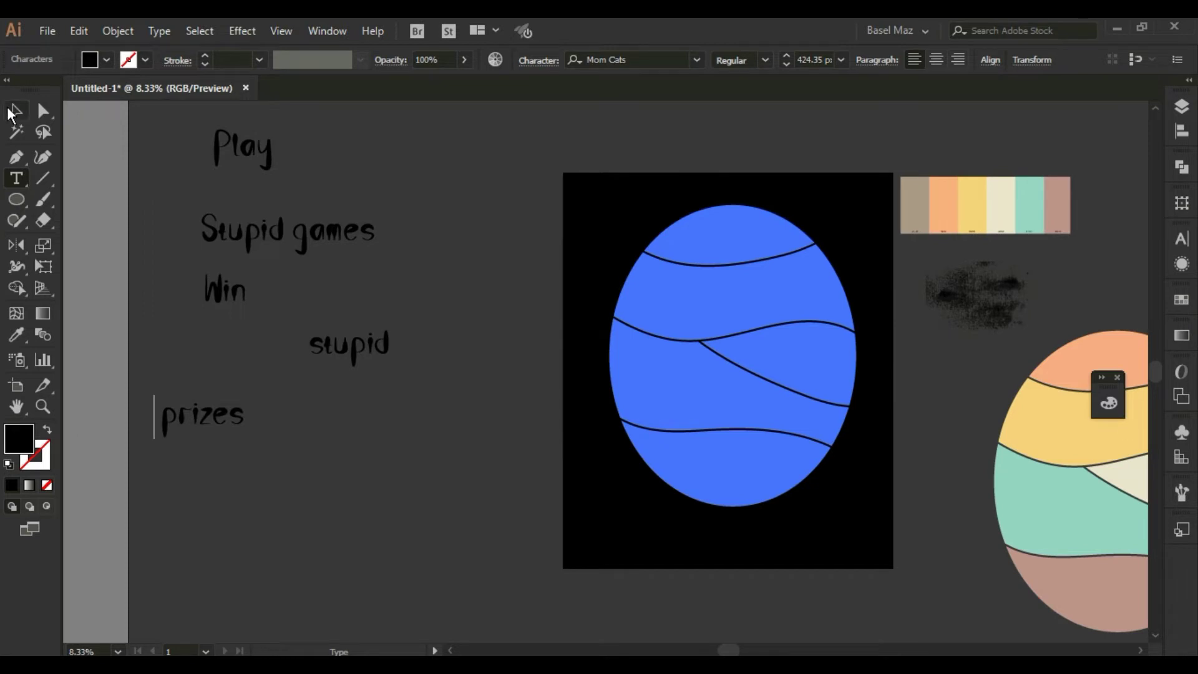
Centre the five text lines horizontally on one another and move the stack closer to the artboard
key(Escape)
click(990, 59)
click(836, 99)
drag(276, 161, 479, 216)
Convert all five text lines to uppercase and move the stack away from the artboard
click(159, 30)
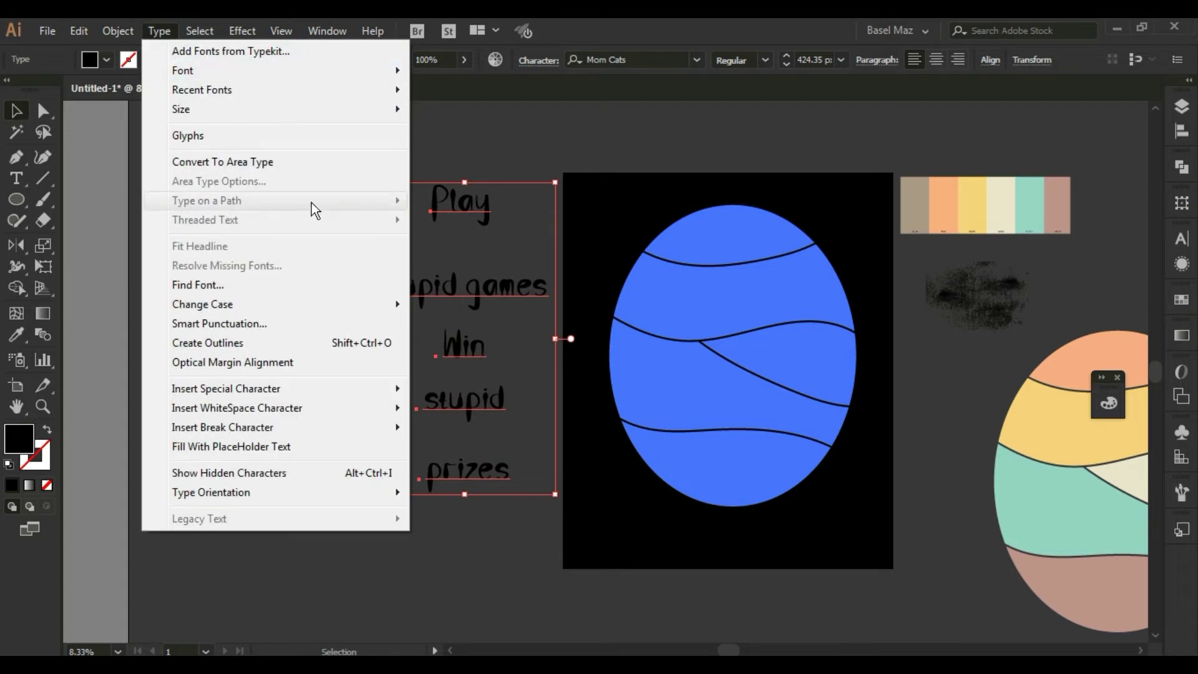
click(466, 305)
drag(487, 293, 252, 262)
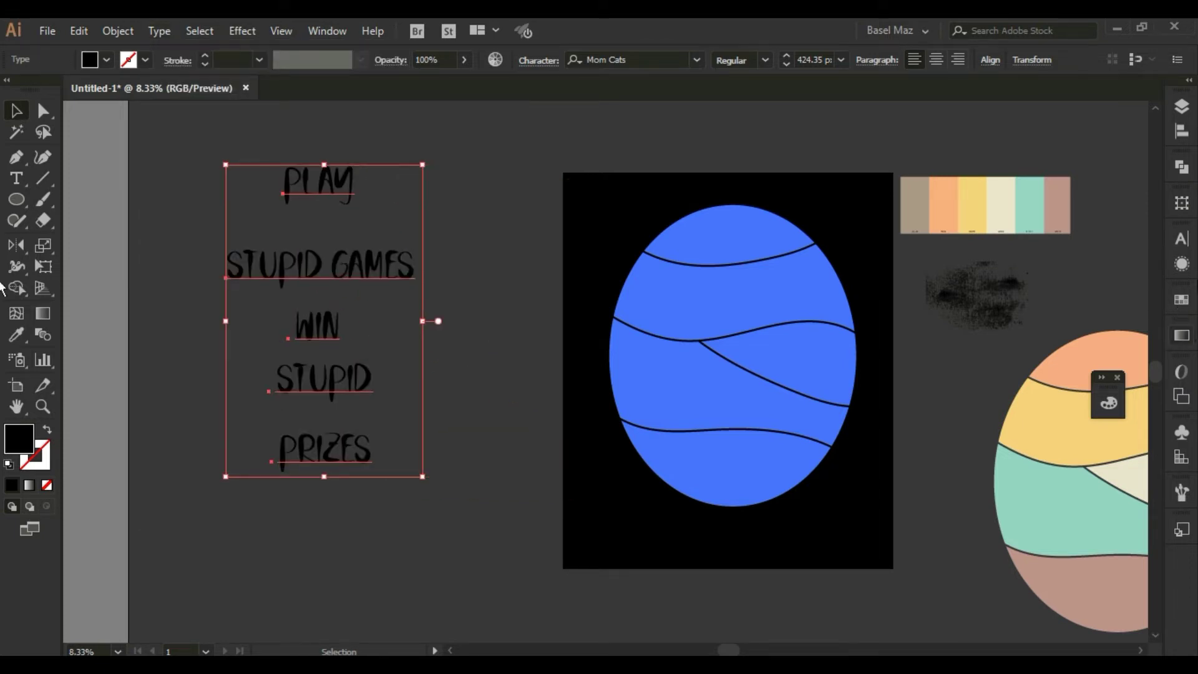
Set the font of all five text lines to Sacremende Distressed
click(1181, 239)
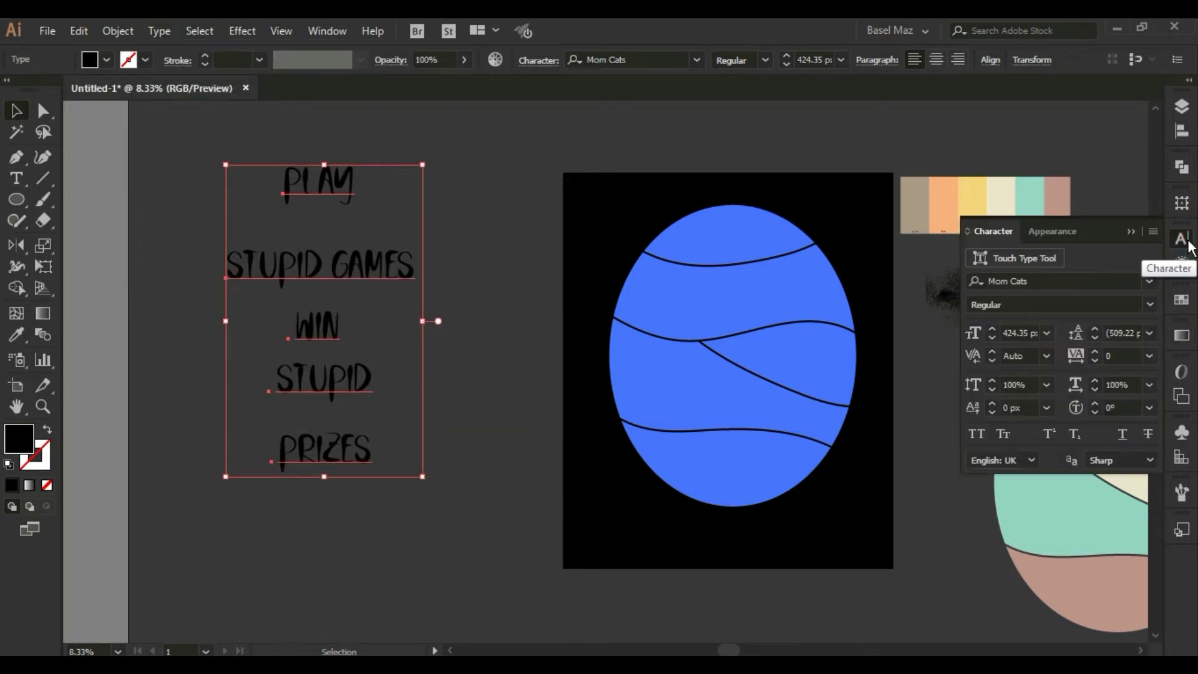
click(1149, 282)
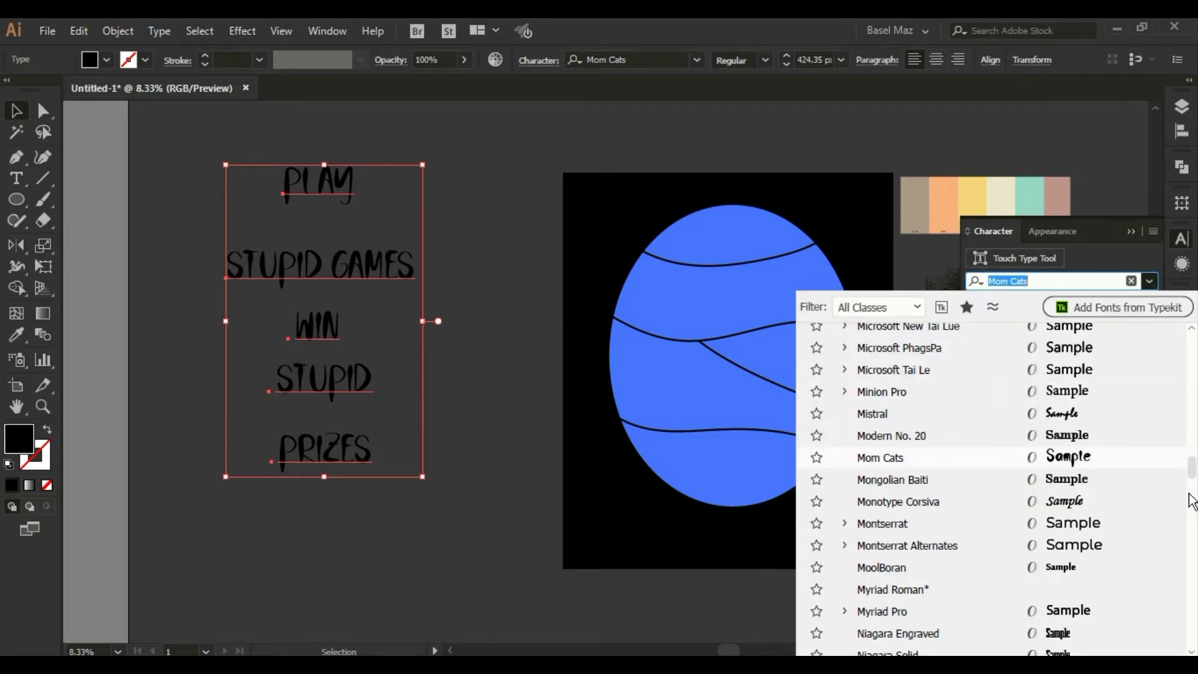
scroll(1148, 354, up, 10)
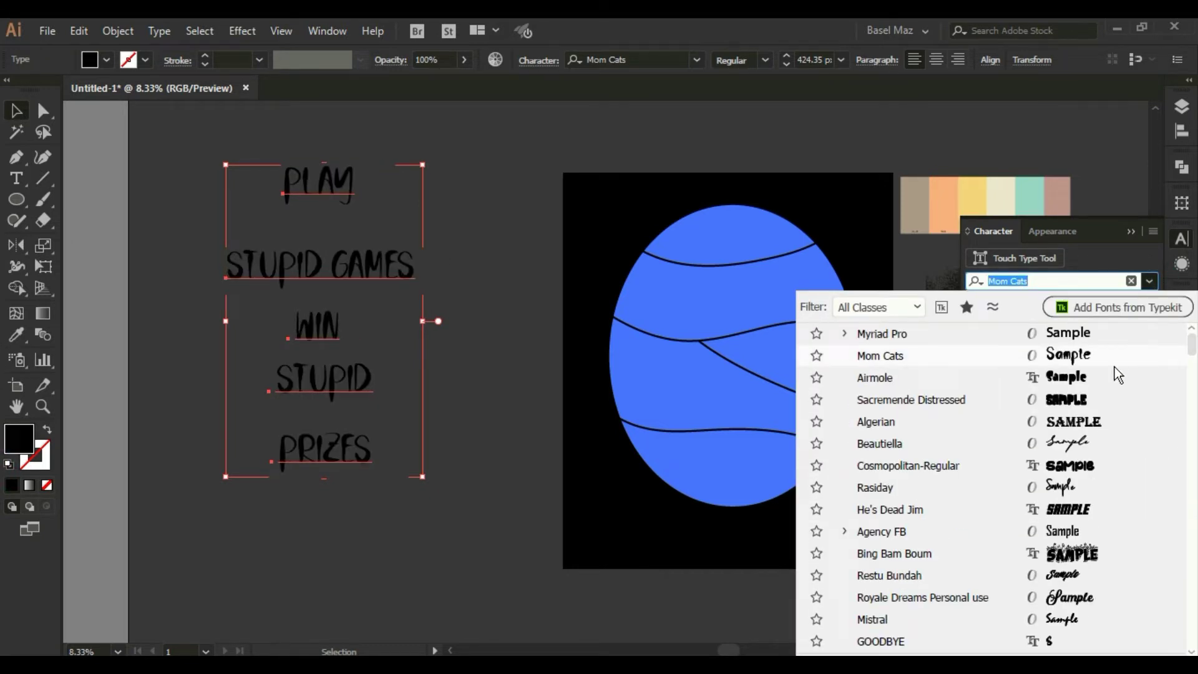
click(1109, 392)
Try a different font on the word PLAY
click(317, 182)
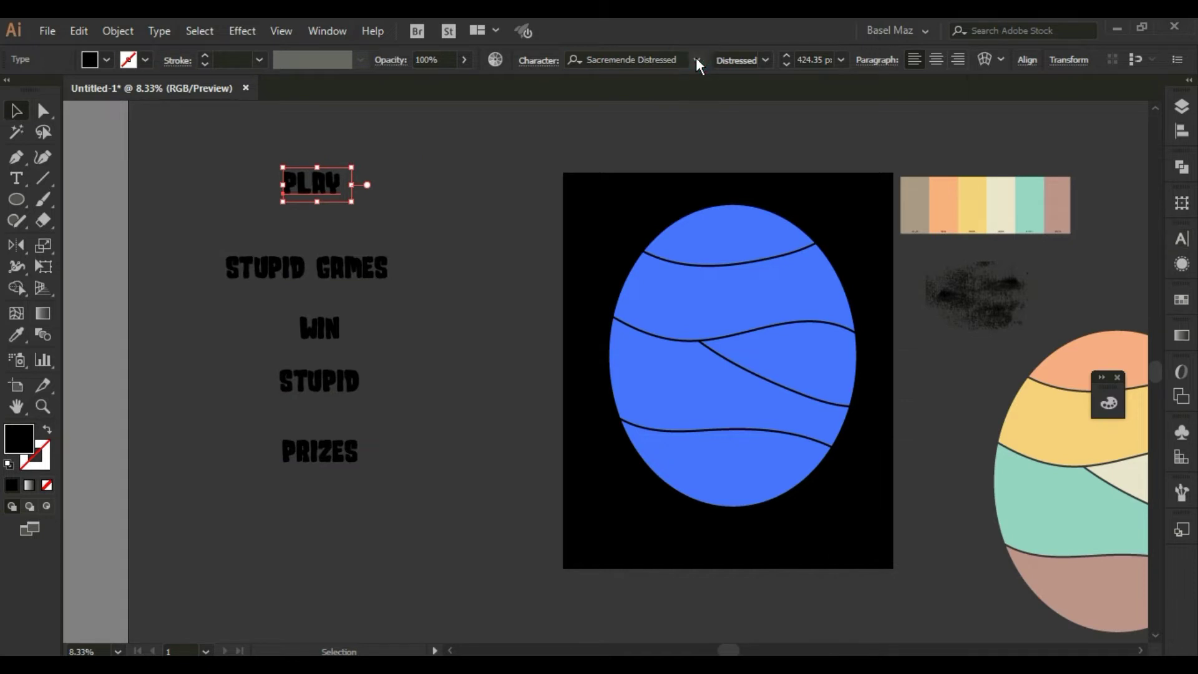
click(697, 60)
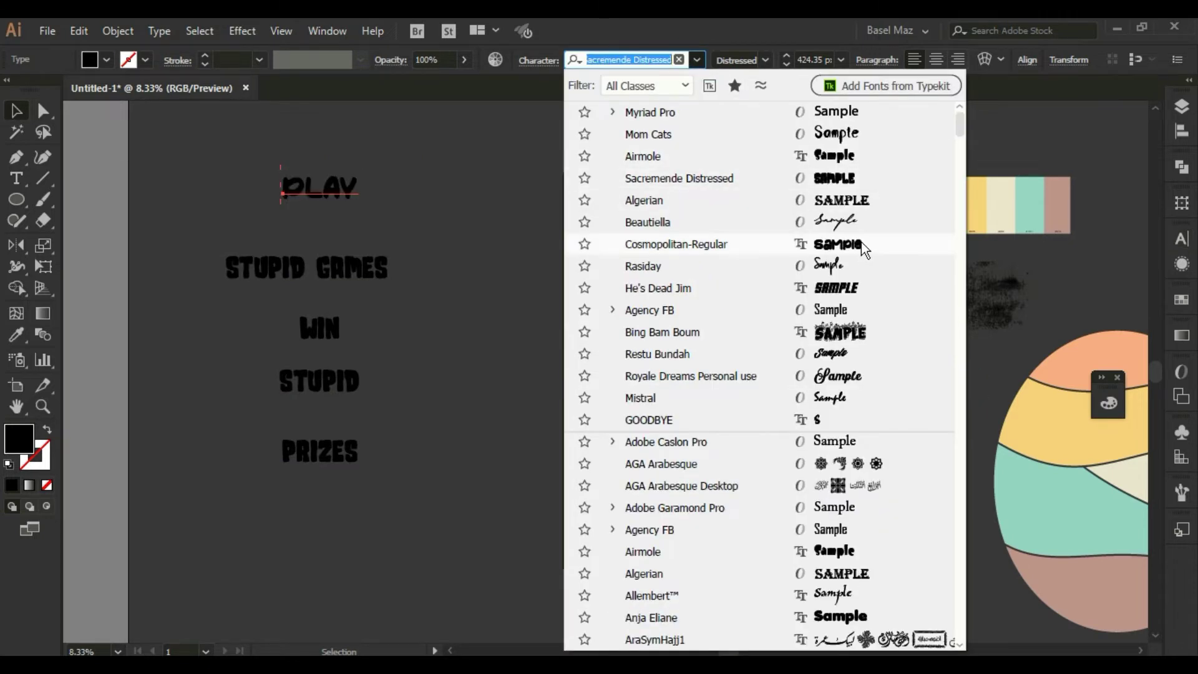
click(402, 253)
click(374, 268)
click(322, 184)
click(696, 59)
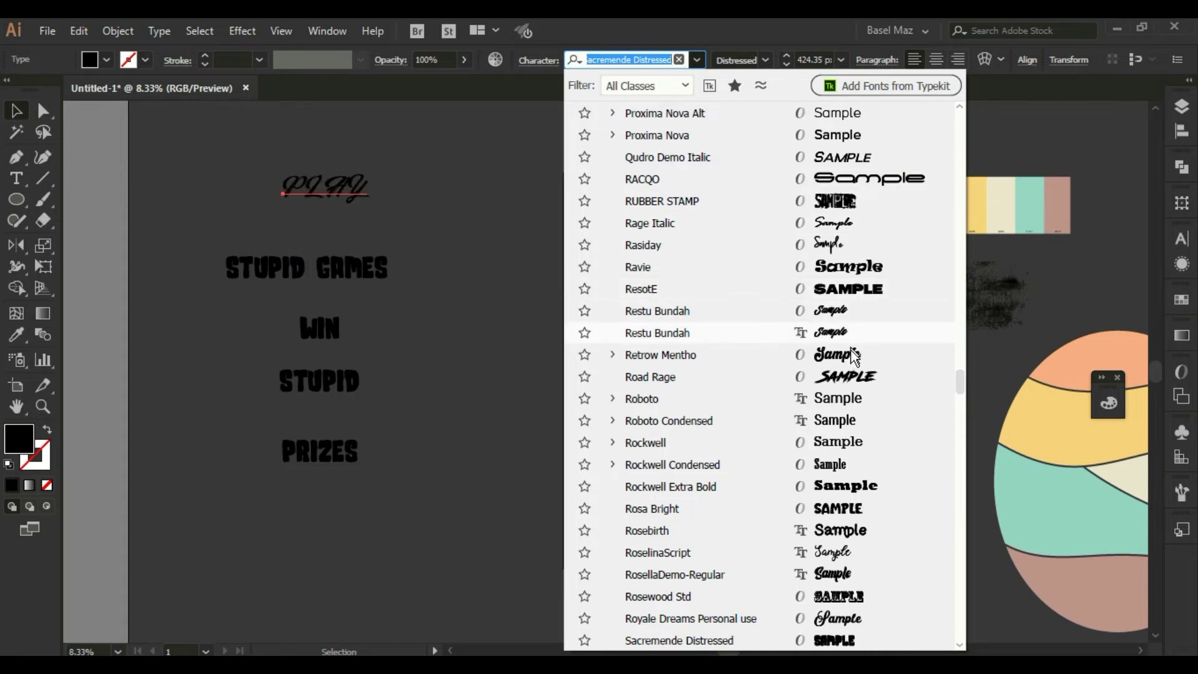
scroll(851, 420, down, 2)
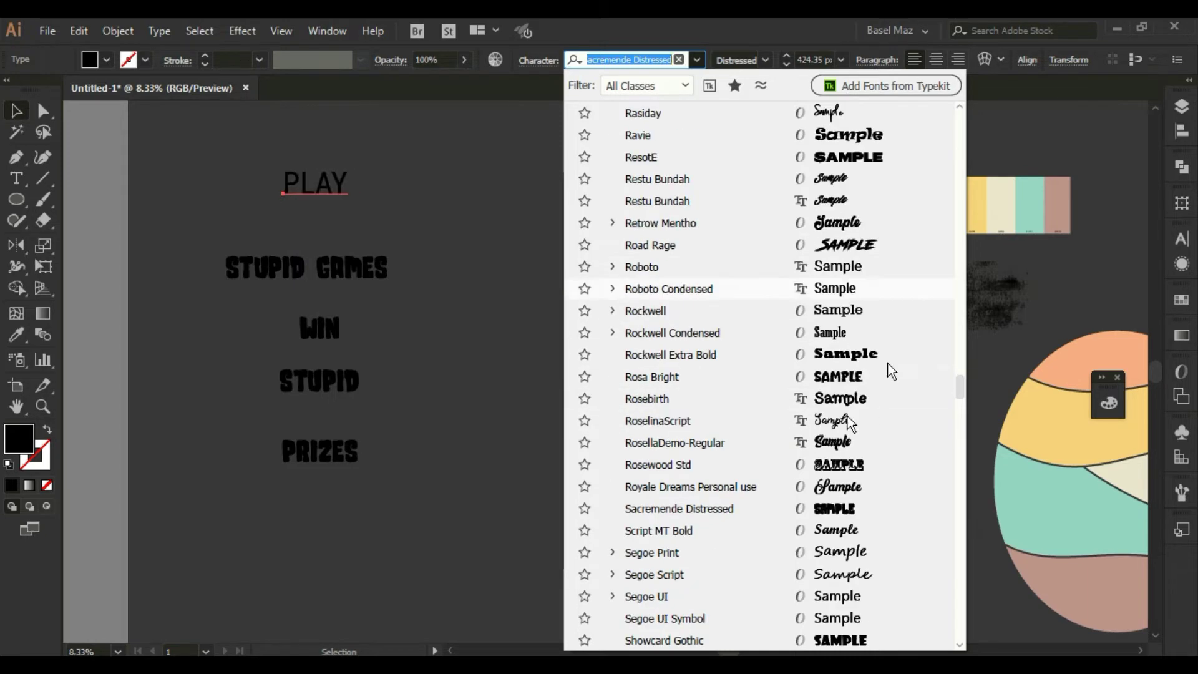
click(859, 380)
Move STUPID GAMES up close beneath PLAY and give the word WIN a bold script font
drag(384, 269, 397, 227)
click(381, 287)
click(333, 337)
click(696, 59)
click(832, 572)
Give the separate word STUPID a heavy display font and PRIZES a wide, chunky rounded font
click(320, 382)
click(696, 59)
scroll(850, 441, down, 3)
click(849, 574)
click(319, 451)
click(696, 60)
scroll(843, 583, down, 5)
click(844, 584)
Change the word PLAY to a bold script font
click(477, 341)
click(337, 184)
click(391, 187)
click(343, 181)
click(697, 60)
click(848, 267)
Convert all five text lines to outlines
drag(436, 139, 272, 494)
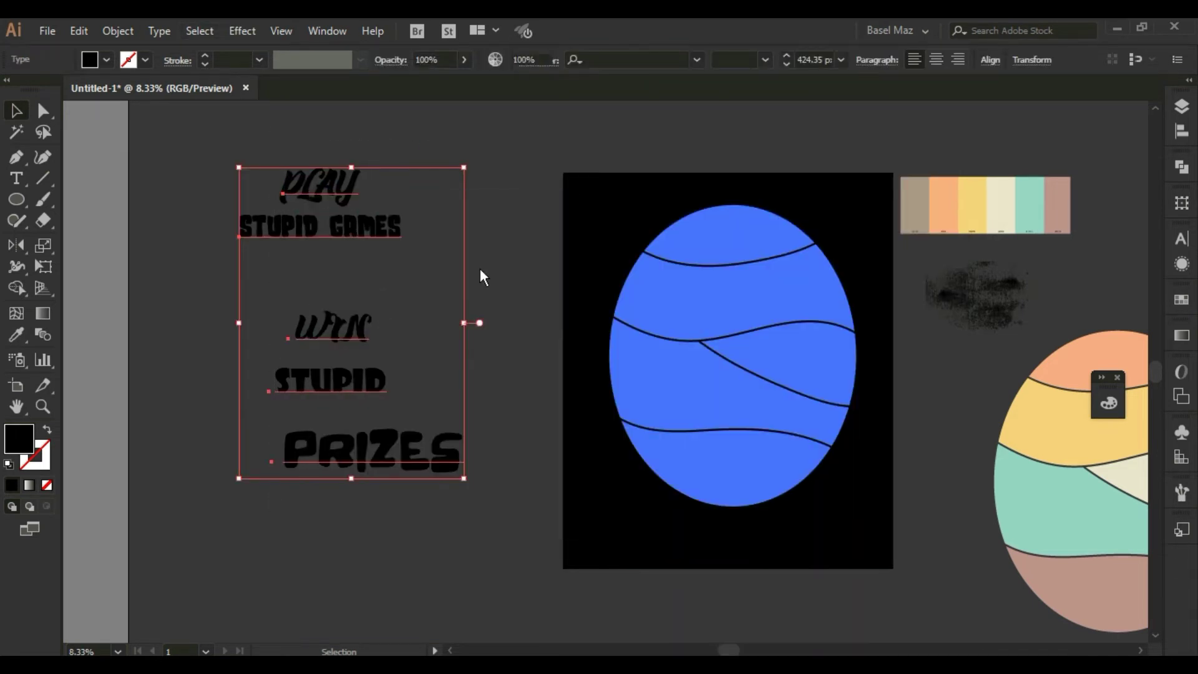
key(ctrl+shift+o)
click(485, 267)
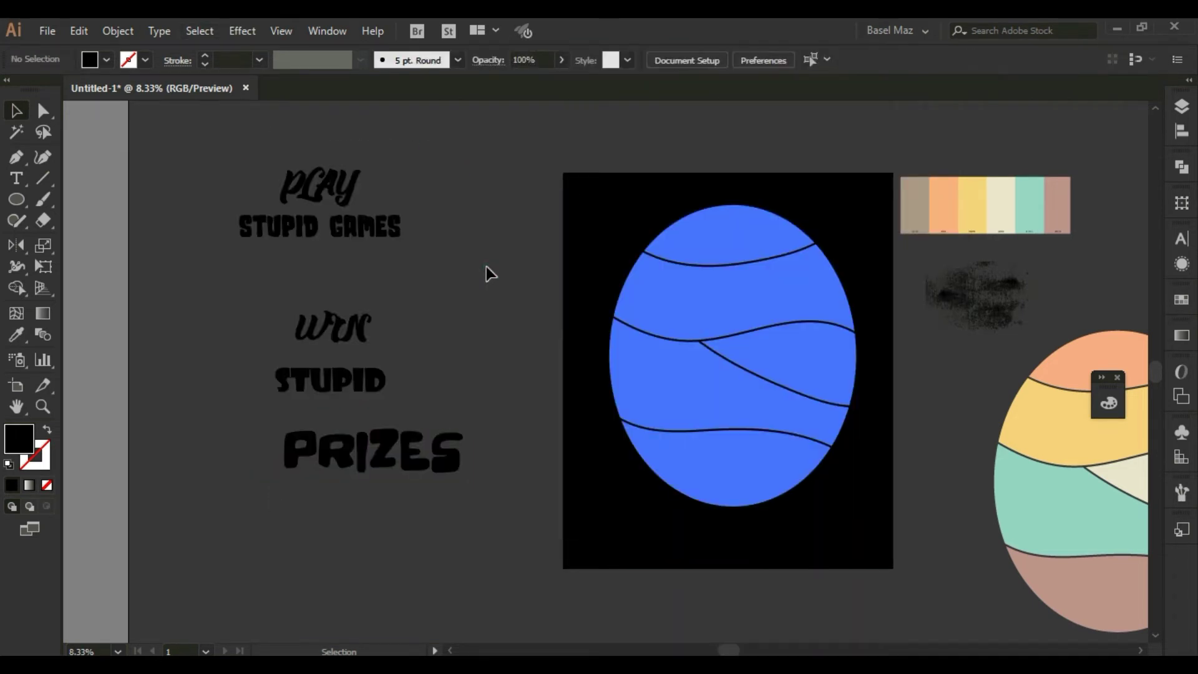
Select the five blue egg sections together and bring them to the front
click(709, 247)
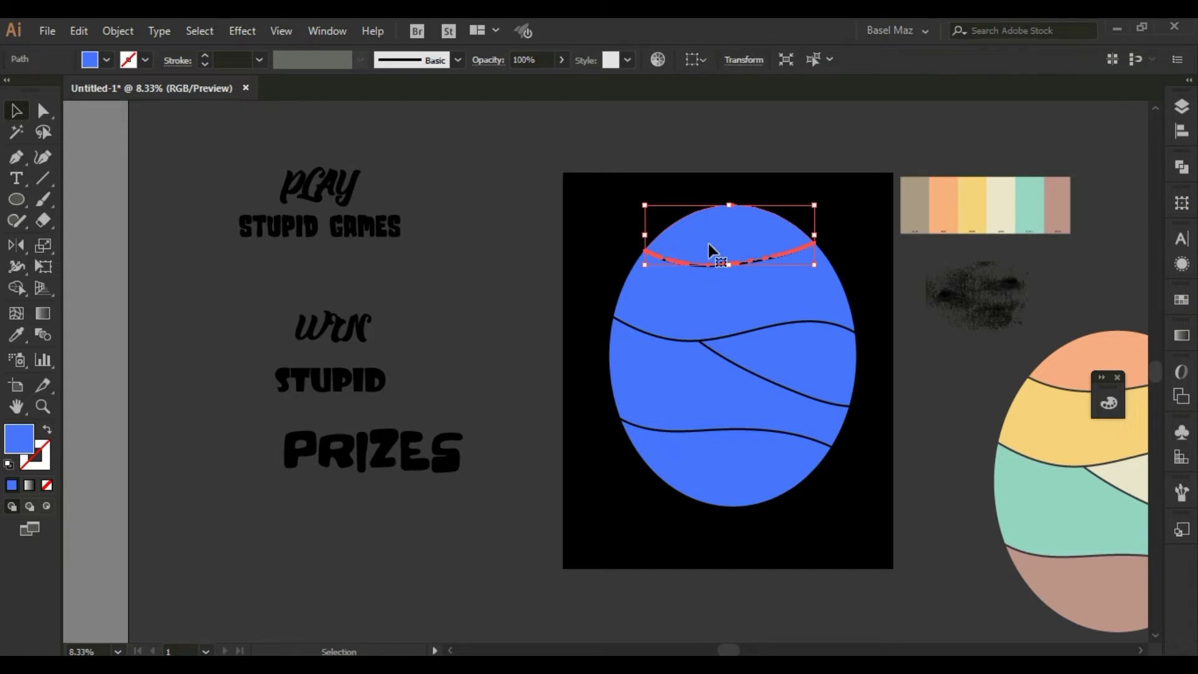
shift+click(721, 305)
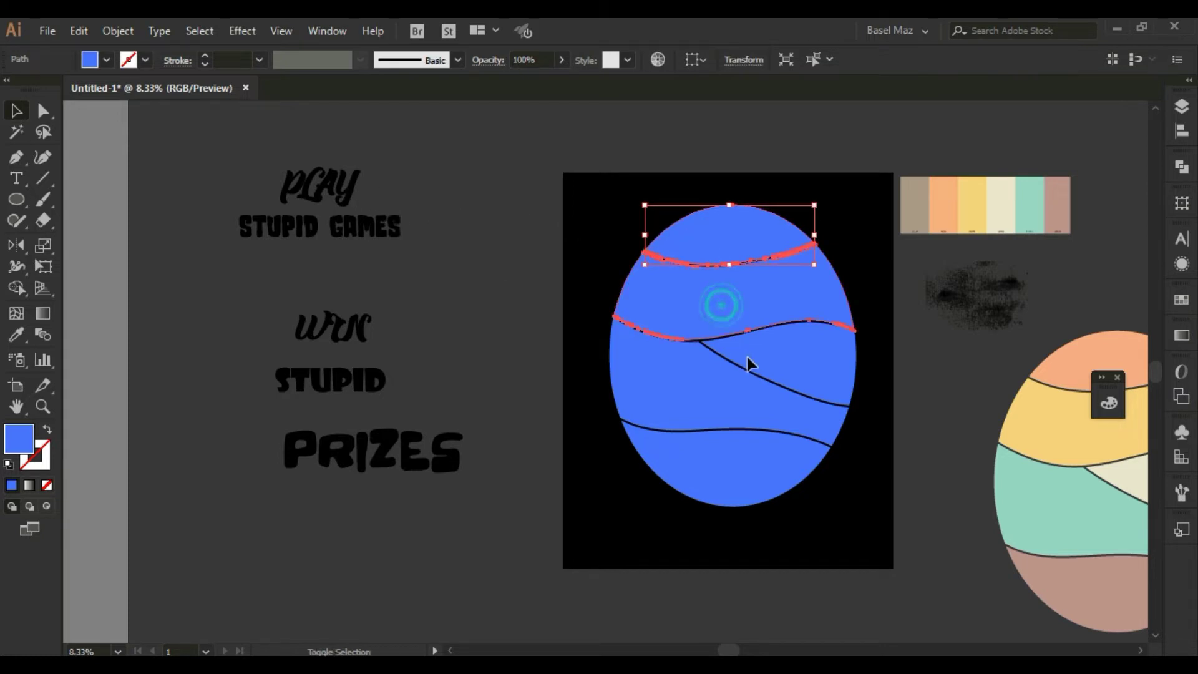
shift+click(747, 363)
shift+click(729, 391)
shift+click(719, 444)
right_click(719, 444)
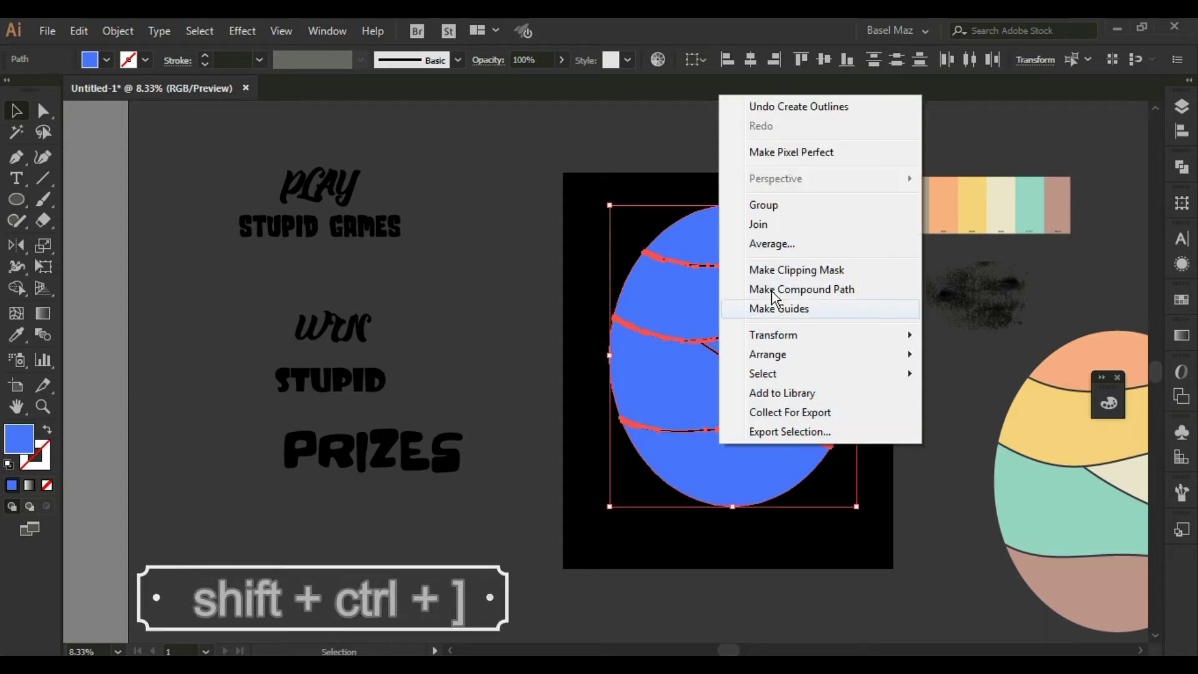
mouse_move(795, 354)
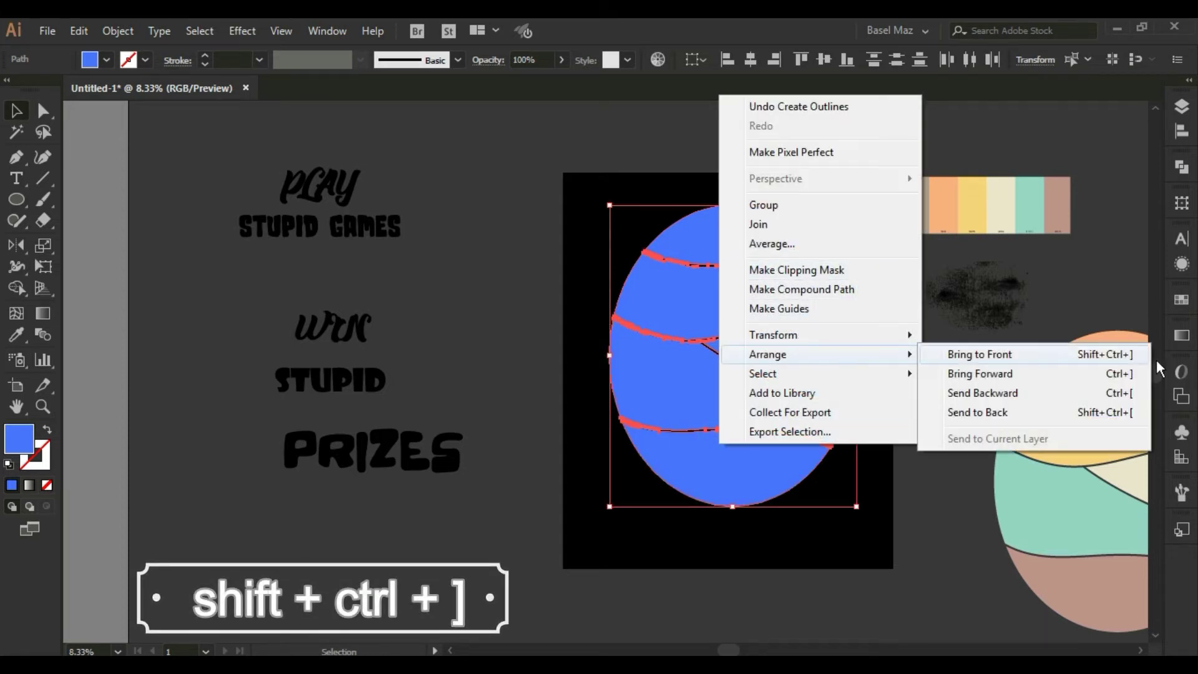
click(1014, 354)
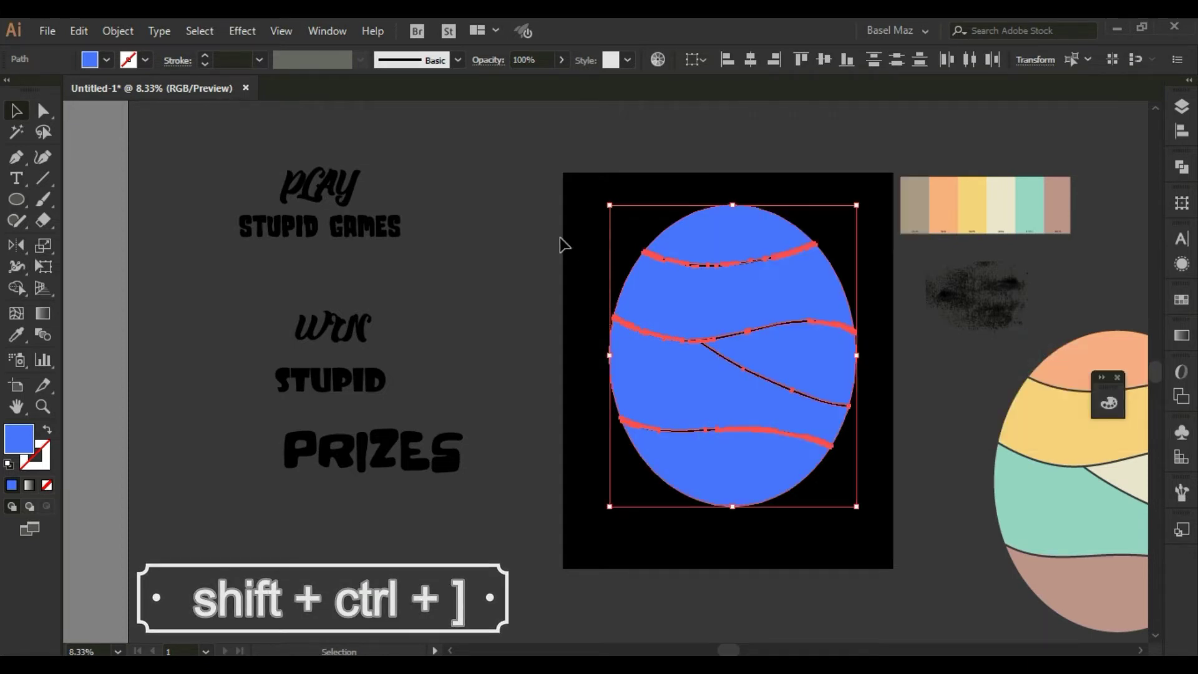
click(516, 232)
Fill all the outlined words with white
drag(410, 138, 155, 455)
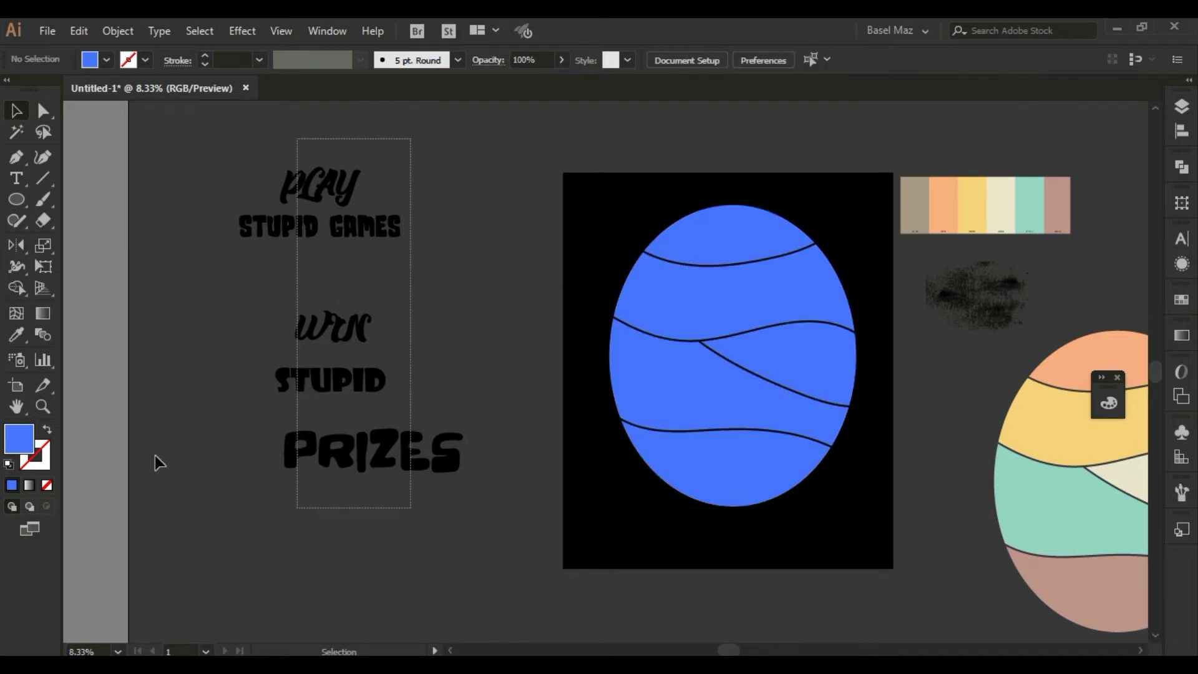
drag(297, 508, 297, 508)
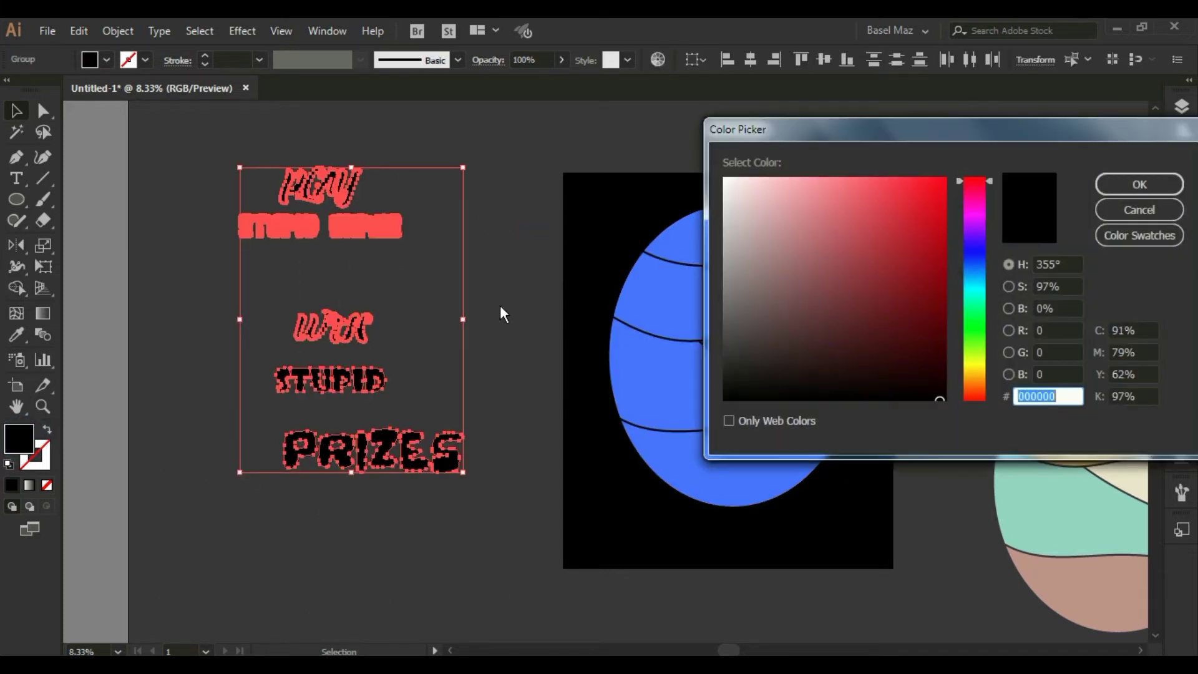
click(746, 191)
click(1140, 184)
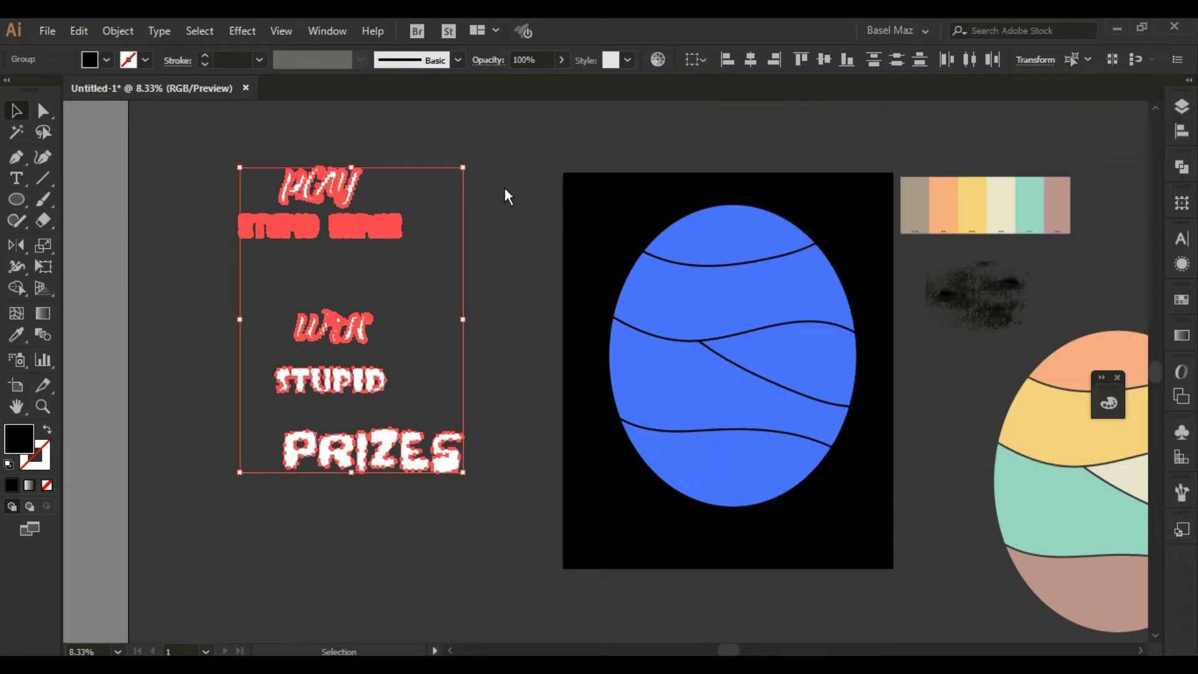
click(504, 186)
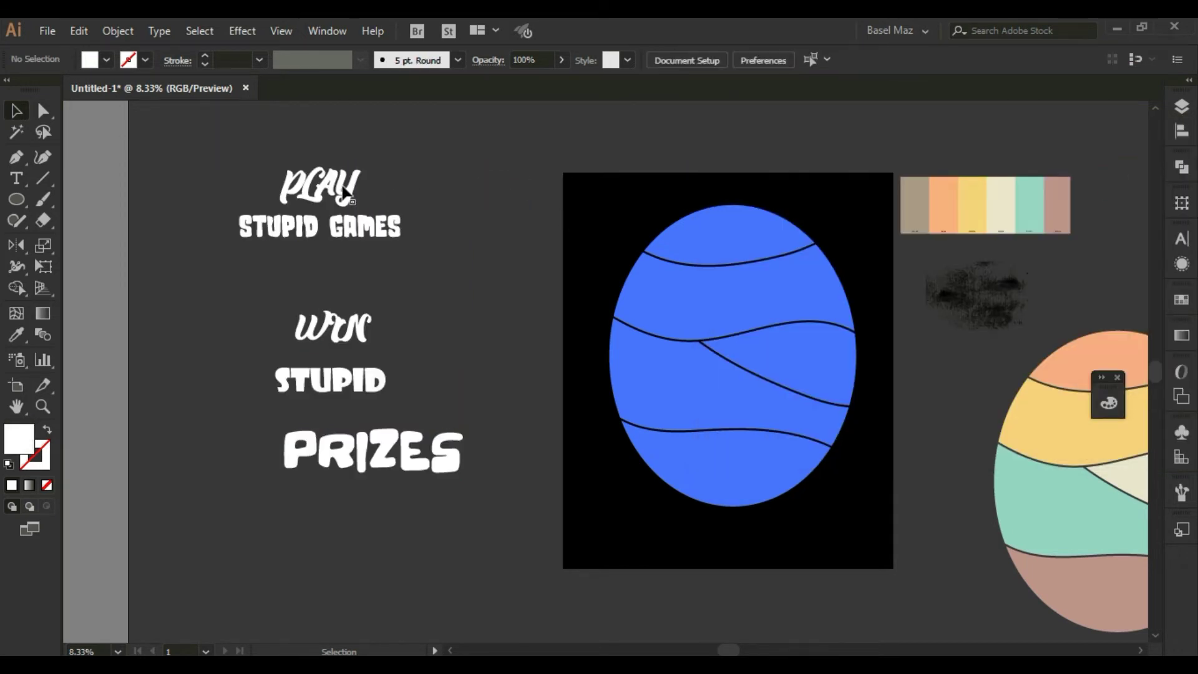
Warp PLAY into the egg's uppermost section using Envelope Distort with the top object
click(385, 191)
shift+click(749, 252)
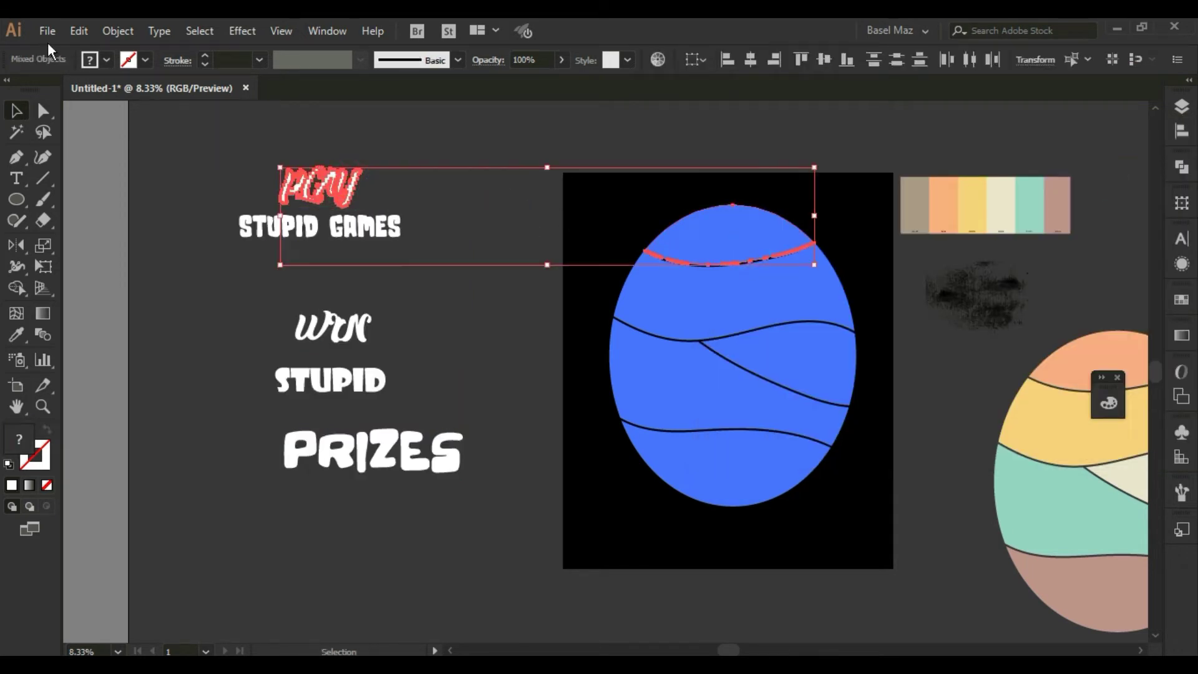
click(117, 30)
mouse_move(274, 477)
click(476, 510)
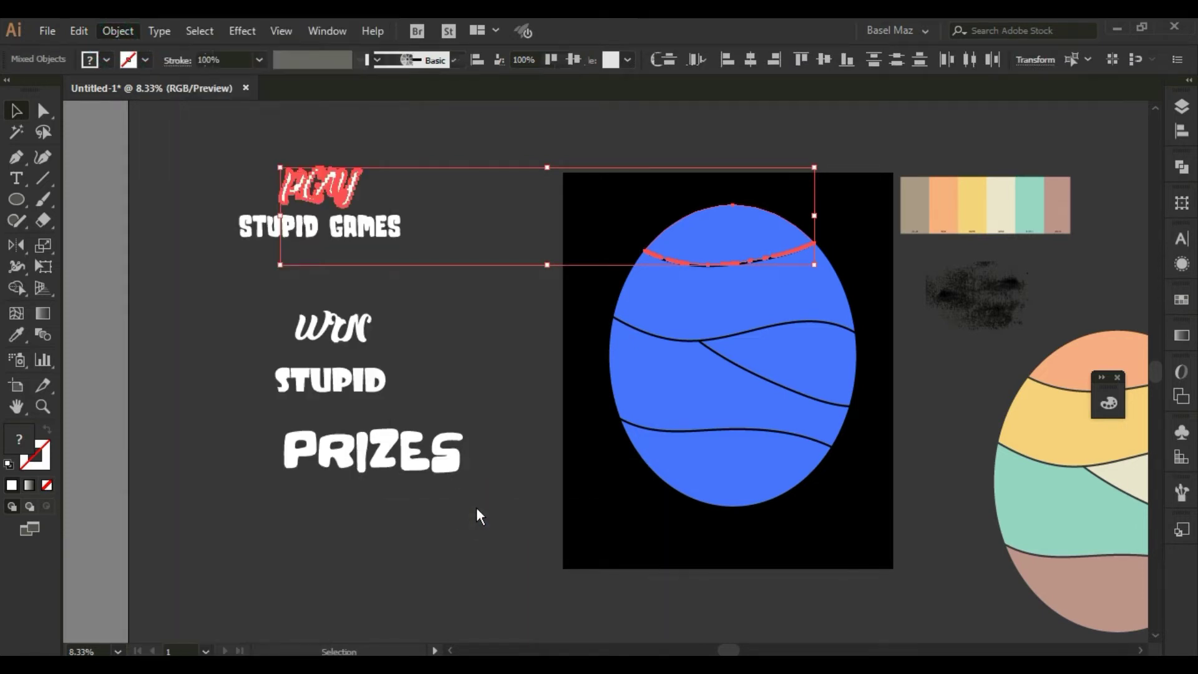
Warp STUPID GAMES into the egg's second section using Envelope Distort with the top object
click(749, 327)
shift+click(326, 225)
click(117, 31)
mouse_move(275, 472)
click(468, 510)
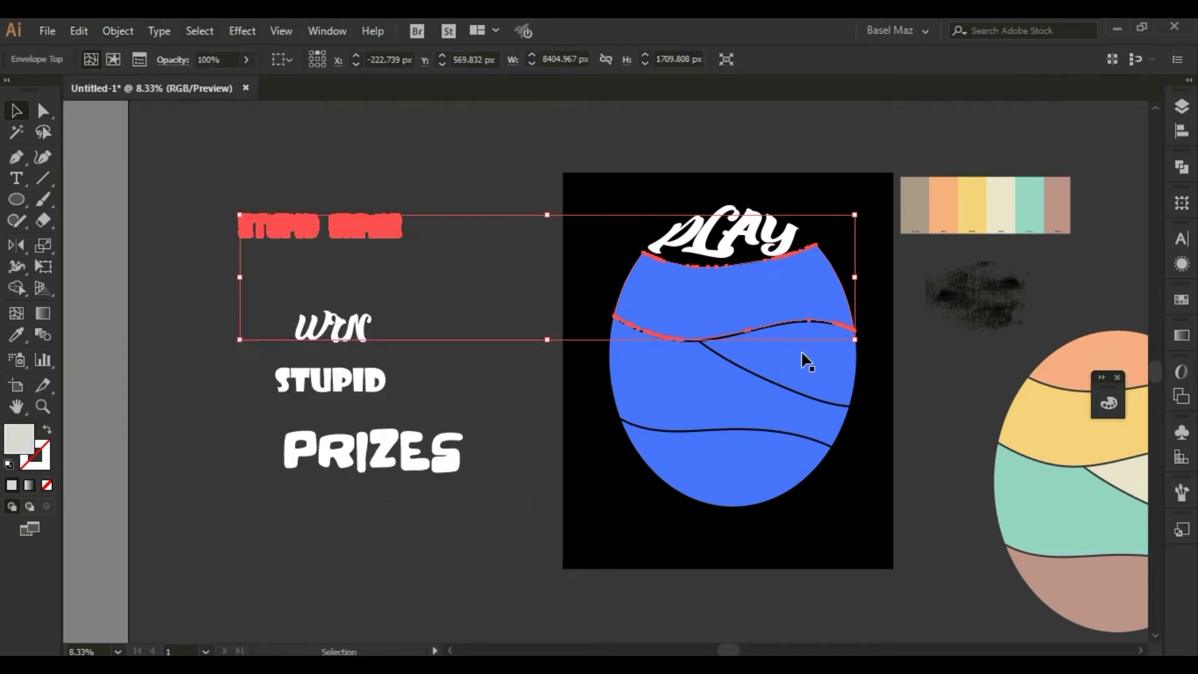
Warp WIN into the egg's wedge-shaped section using Envelope Distort with the top object
click(788, 372)
shift+click(349, 329)
click(117, 31)
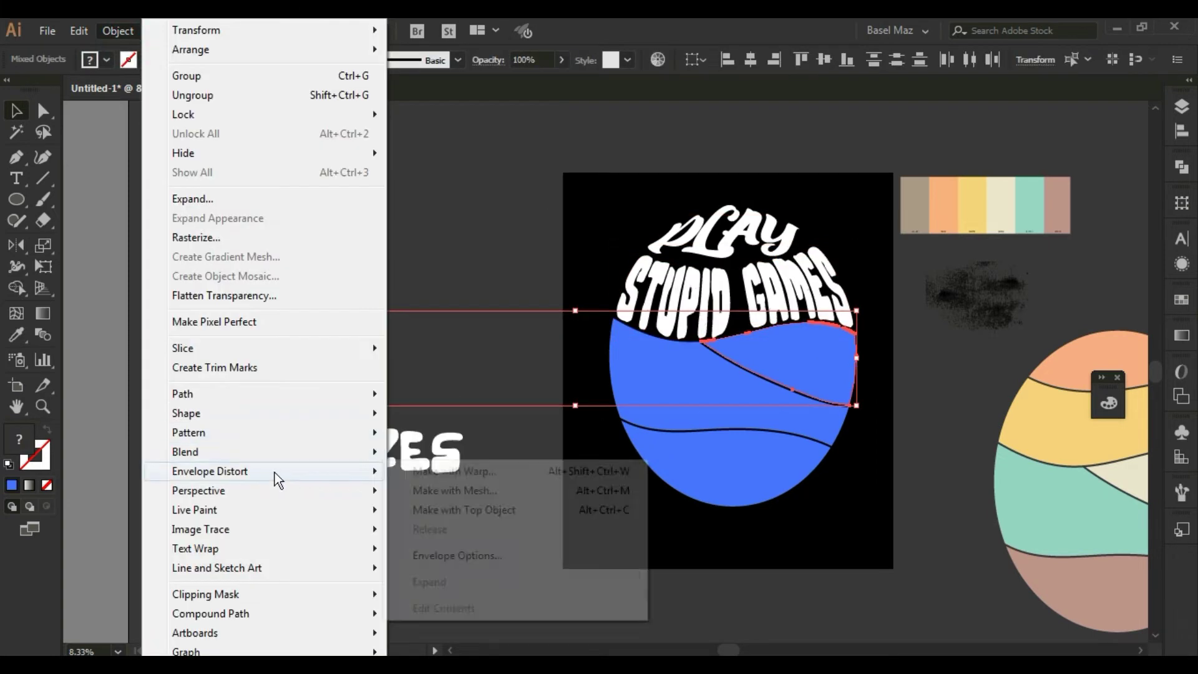
click(468, 511)
Warp the separate word STUPID into the large section below the wedge using Envelope Distort with the top object
click(717, 429)
shift+click(331, 380)
click(118, 30)
click(482, 509)
Warp PRIZES into the egg's lowest section using Envelope Distort with the top object
click(724, 482)
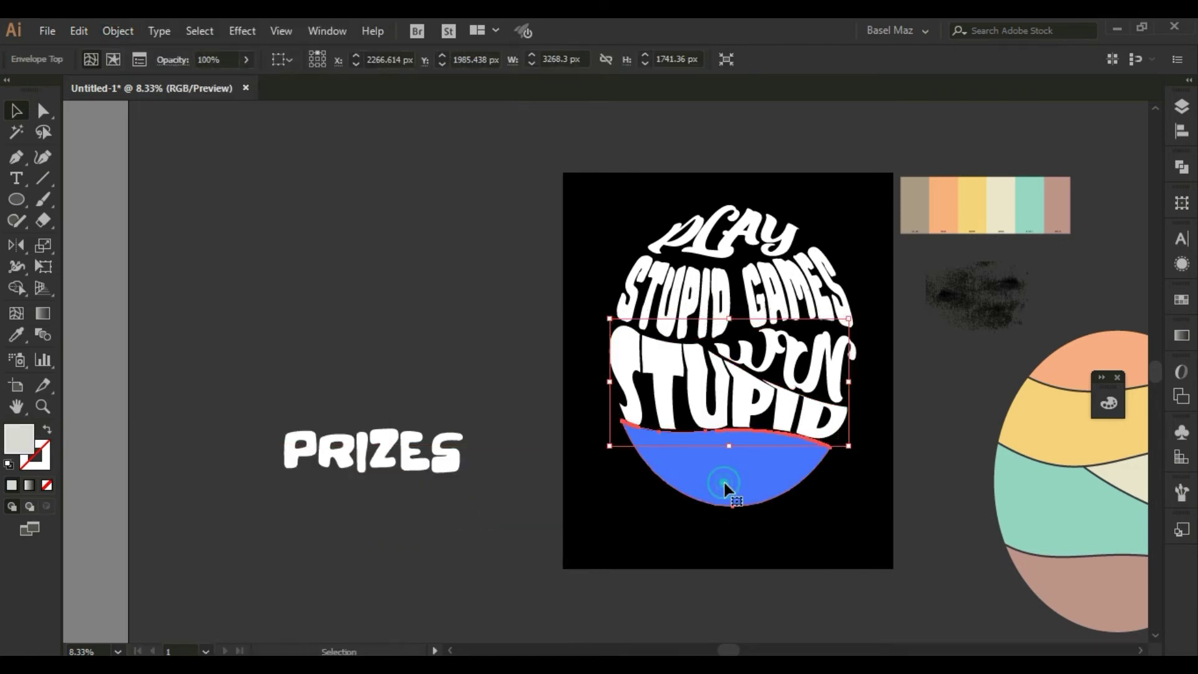
shift+click(374, 450)
click(117, 30)
mouse_move(269, 468)
click(499, 507)
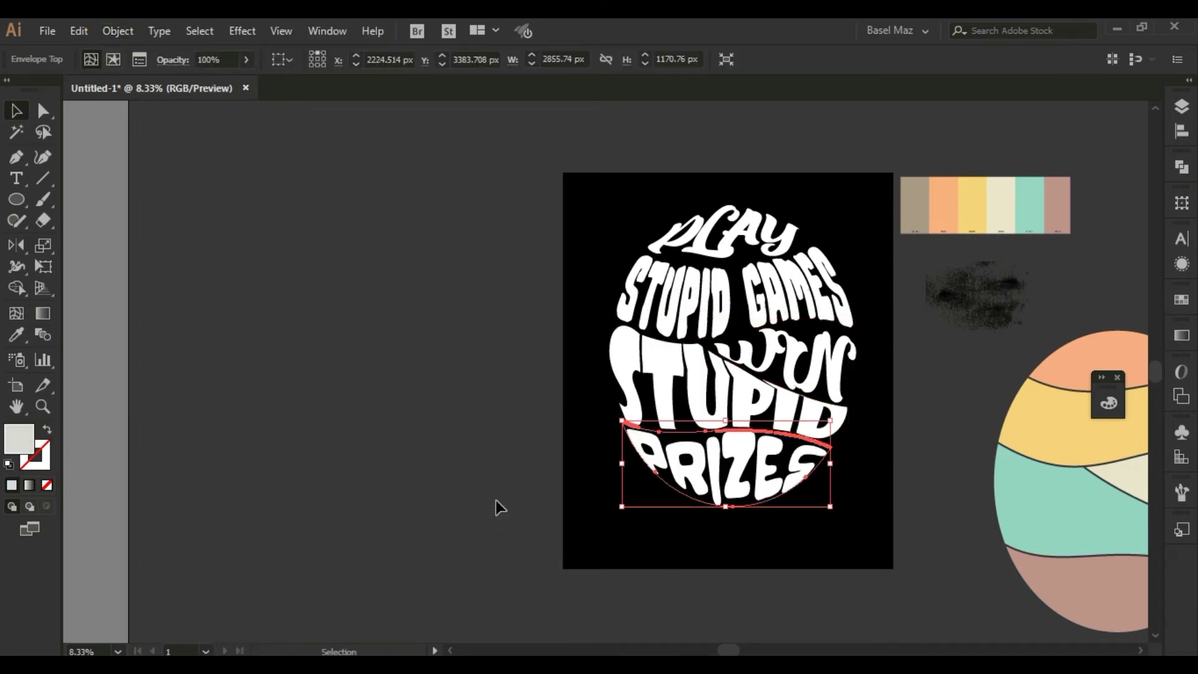
click(911, 412)
Duplicate the egg-shaped lettering and place the copy to the upper left of the artboard
scroll(829, 428, up, 1)
scroll(829, 428, down, 2)
drag(511, 273, 751, 542)
drag(632, 401, 390, 381)
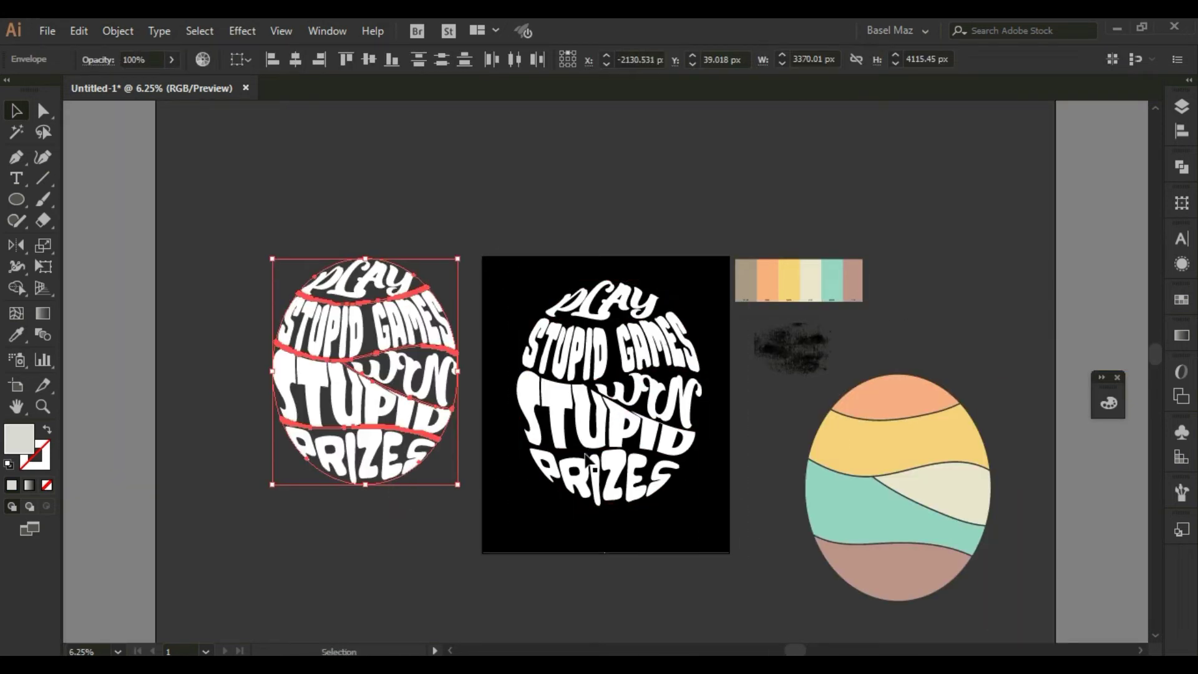
drag(391, 218, 382, 162)
Place a second duplicate of the lettering below the first one and delete the original from the artboard
drag(687, 279, 573, 514)
drag(621, 430, 330, 483)
click(330, 486)
drag(693, 508, 576, 265)
key(Delete)
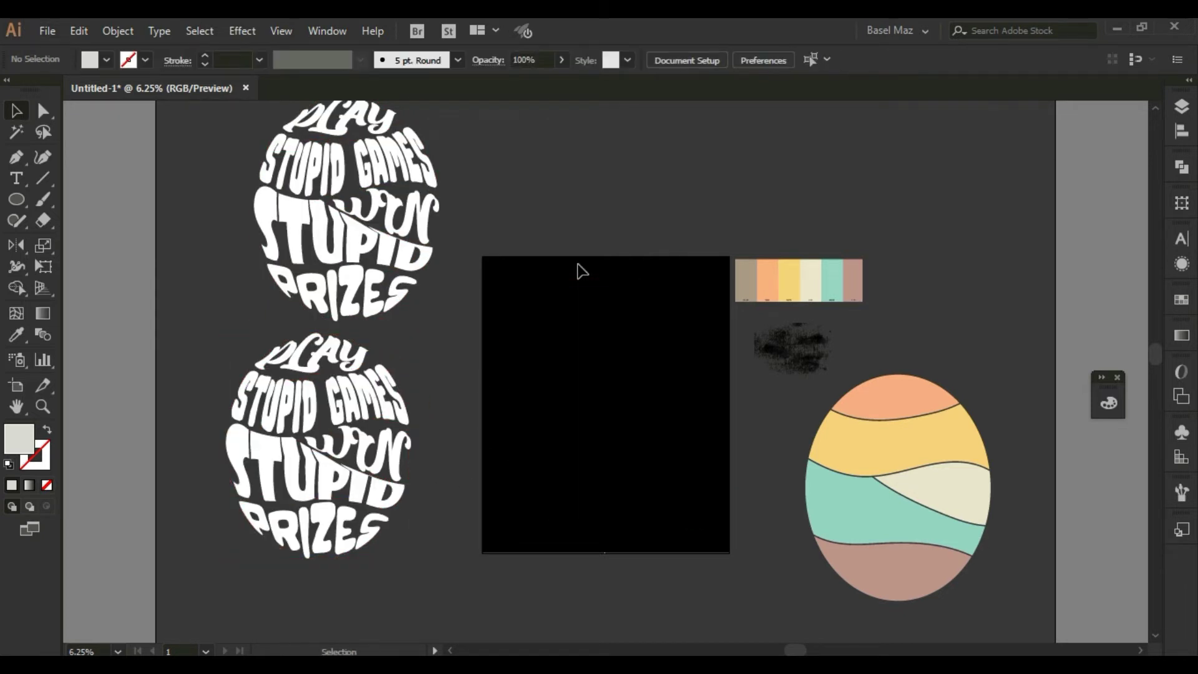
Centre the pastel-coloured egg on the artboard
click(902, 393)
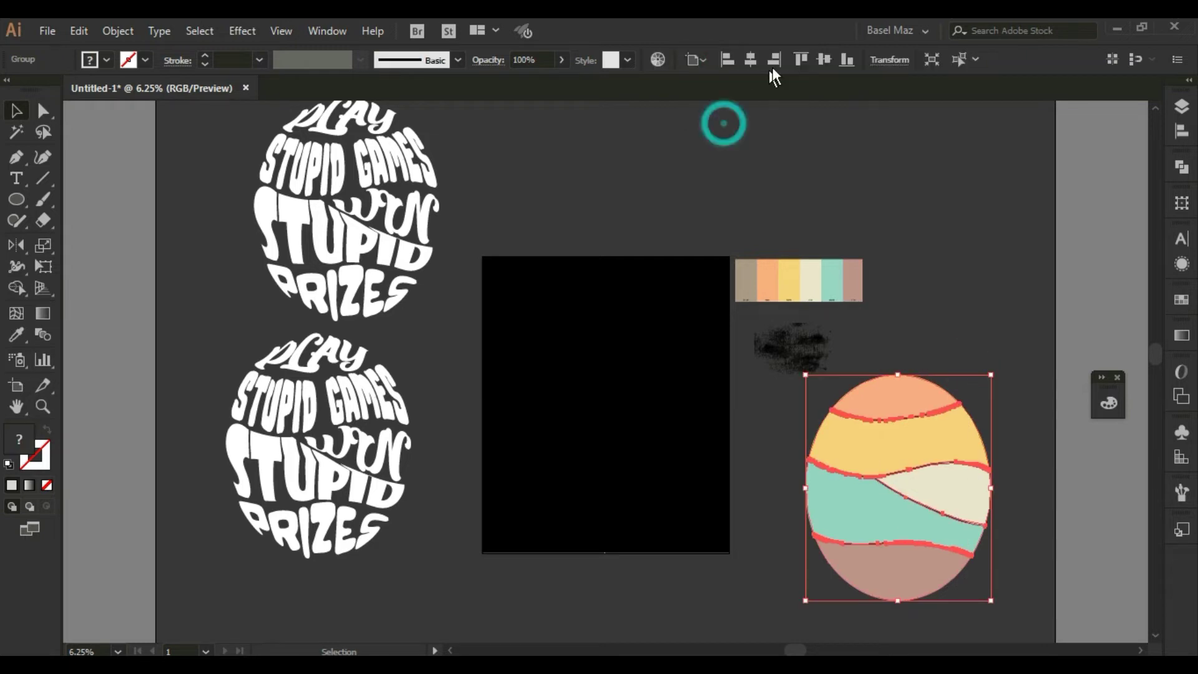
click(750, 60)
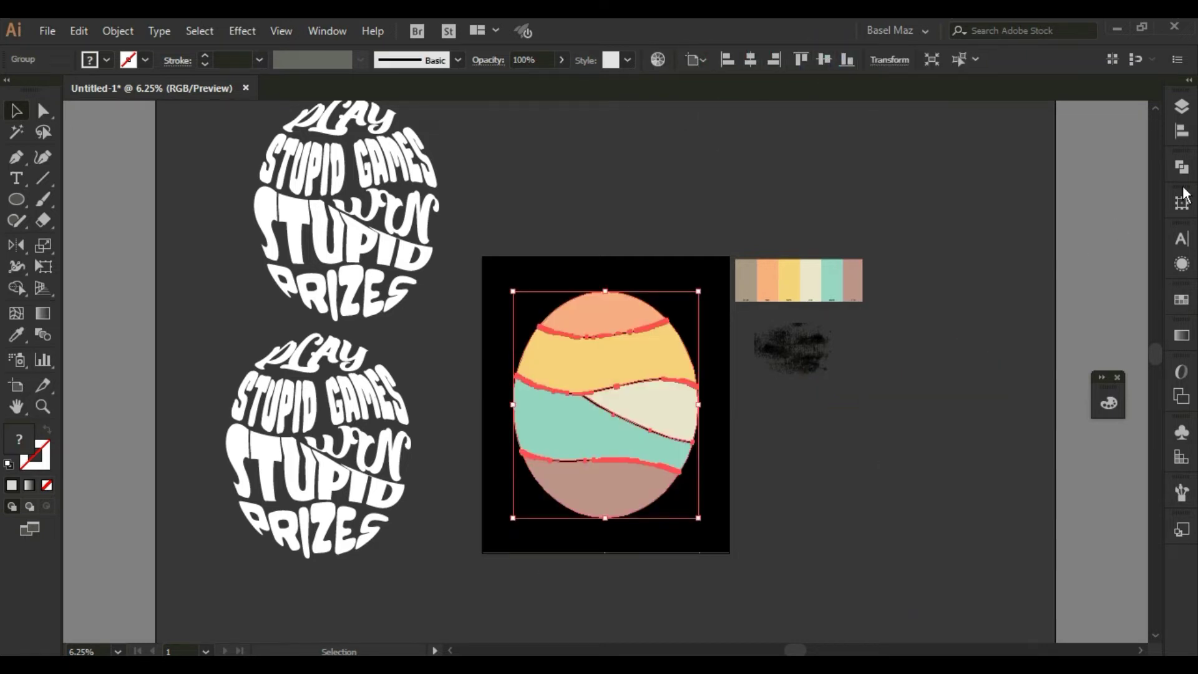
Expand the lower copy of the white egg lettering from its envelopes into plain shapes
click(318, 449)
click(118, 31)
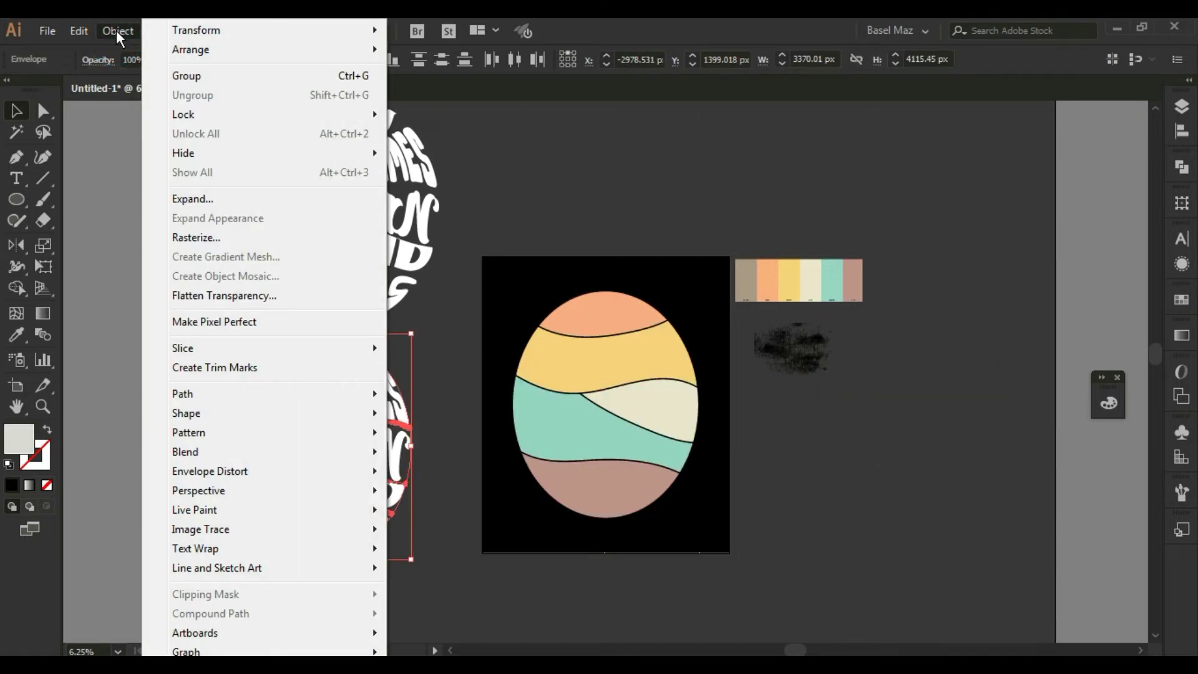
click(188, 199)
click(469, 369)
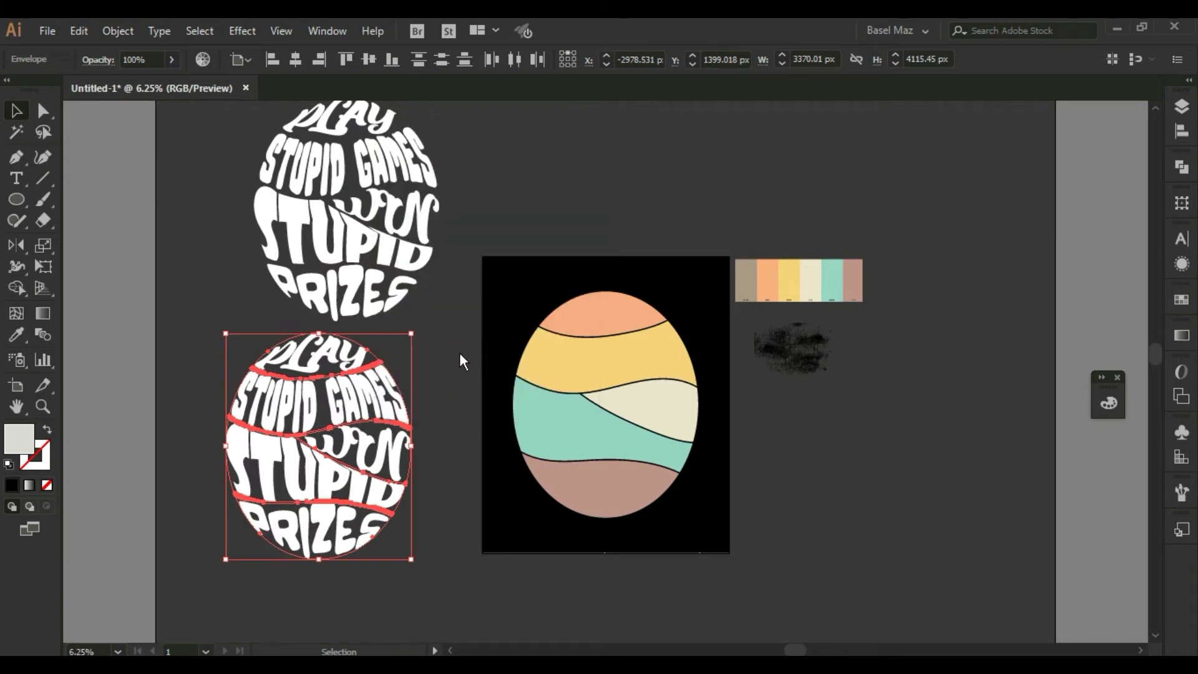
Fill the expanded lettering with black (000000) and copy it to the clipboard
double_click(20, 444)
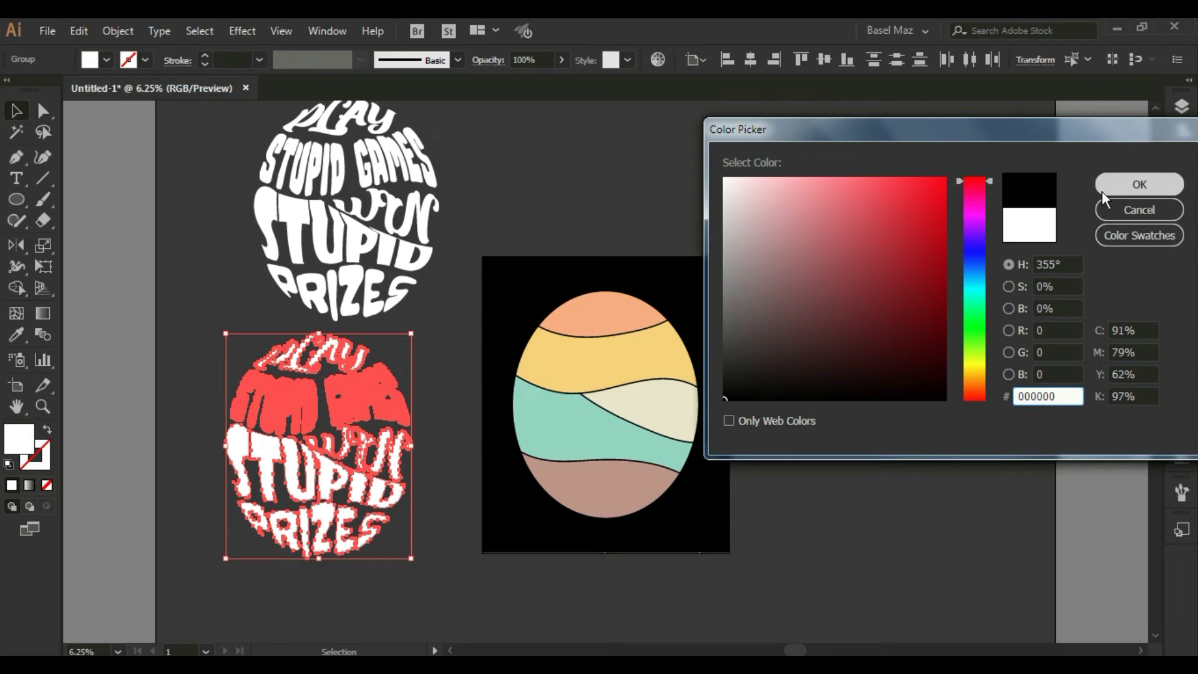
click(1140, 184)
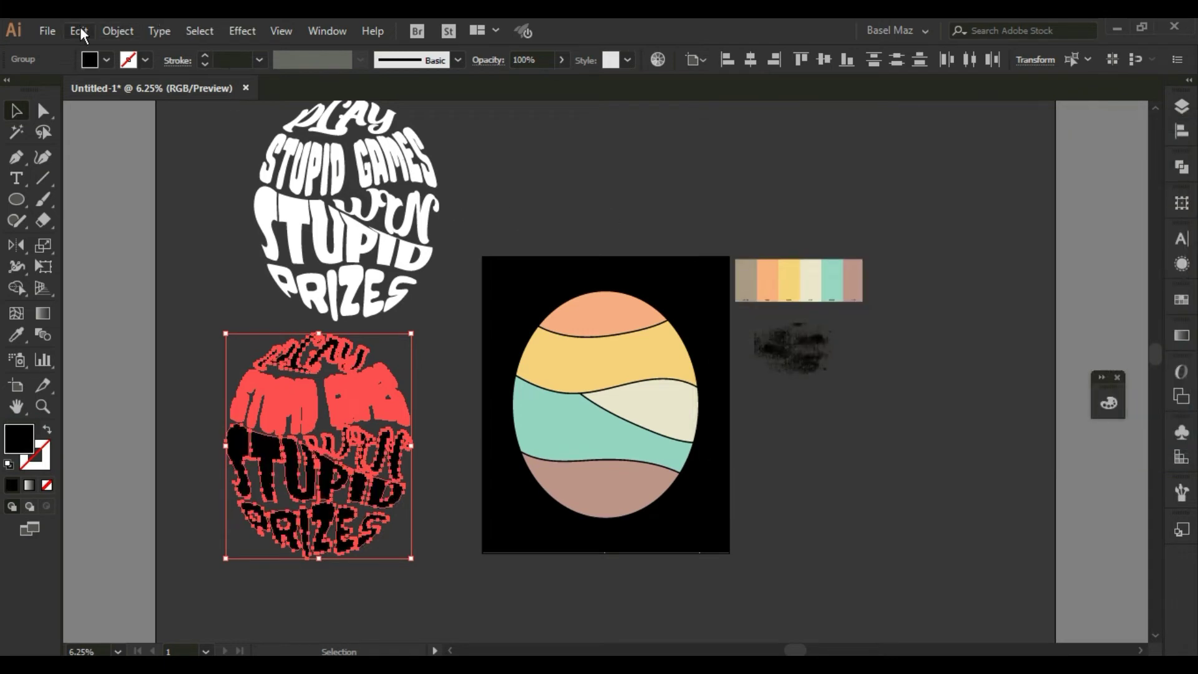
click(80, 26)
click(152, 118)
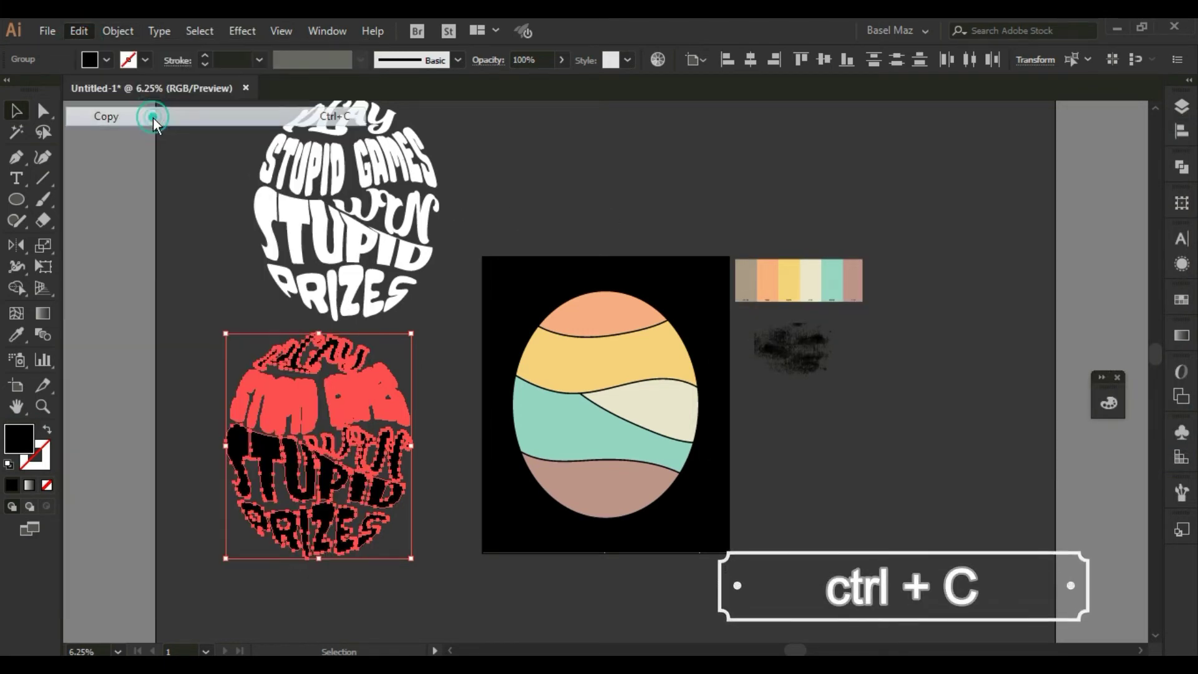
click(527, 170)
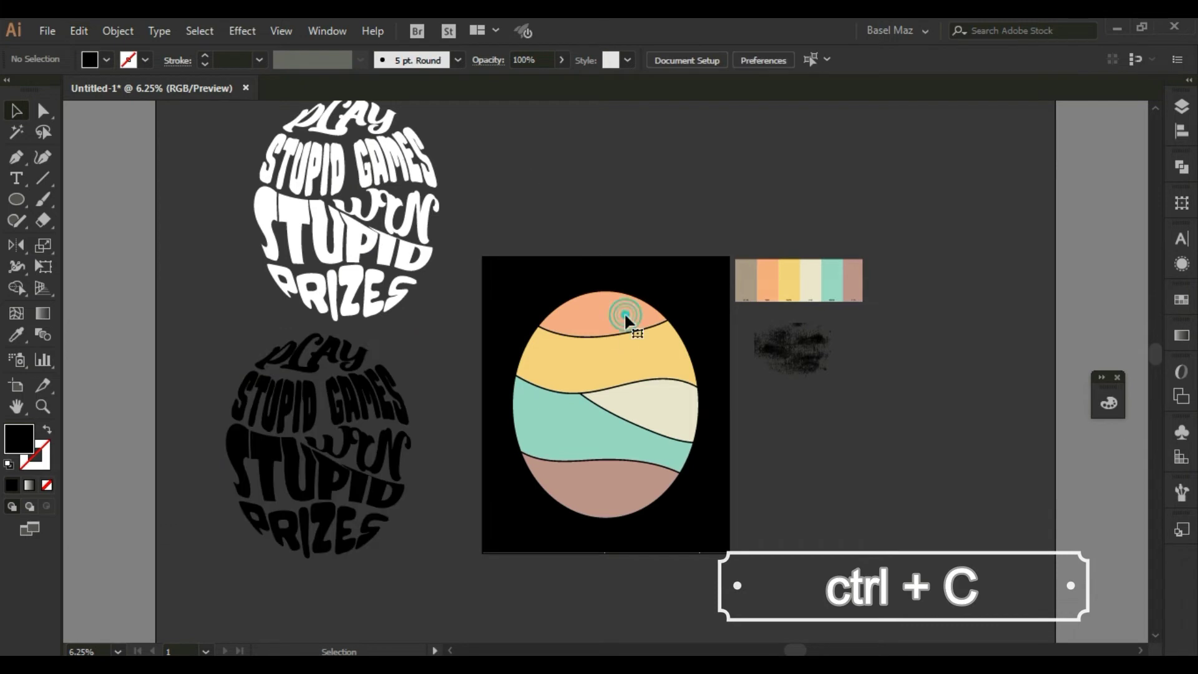
Add an opacity mask to the pastel egg with Clip turned off, and open the mask for editing
click(623, 312)
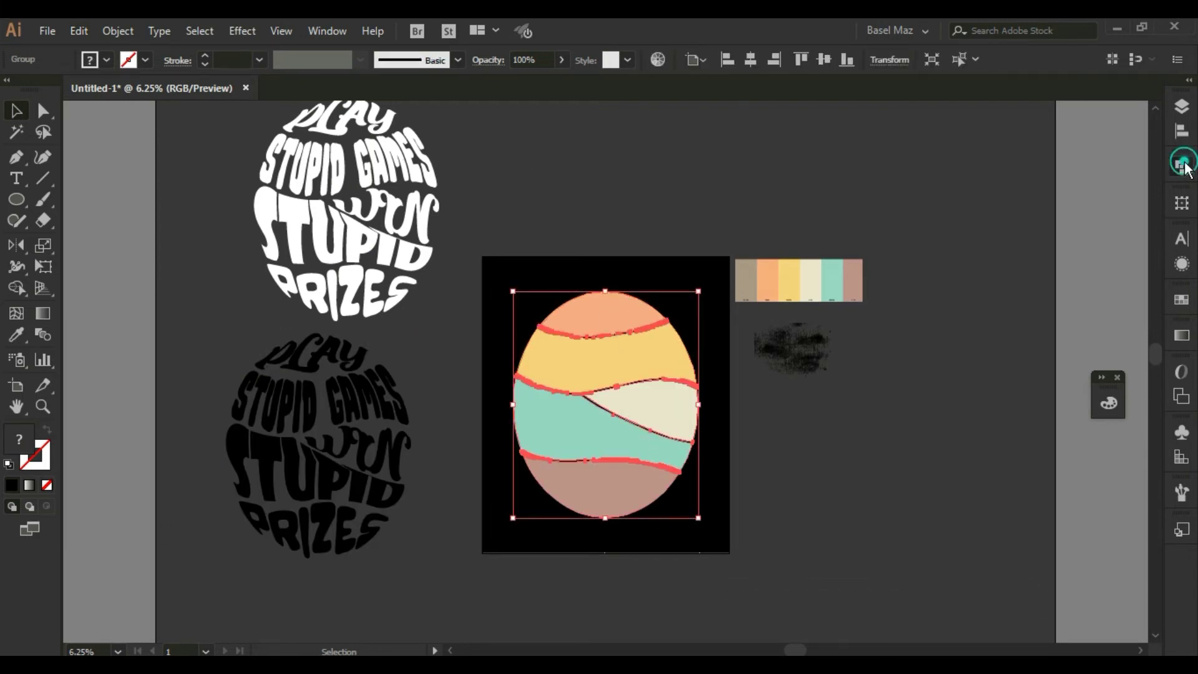
click(327, 31)
scroll(489, 608, down, 3)
click(489, 606)
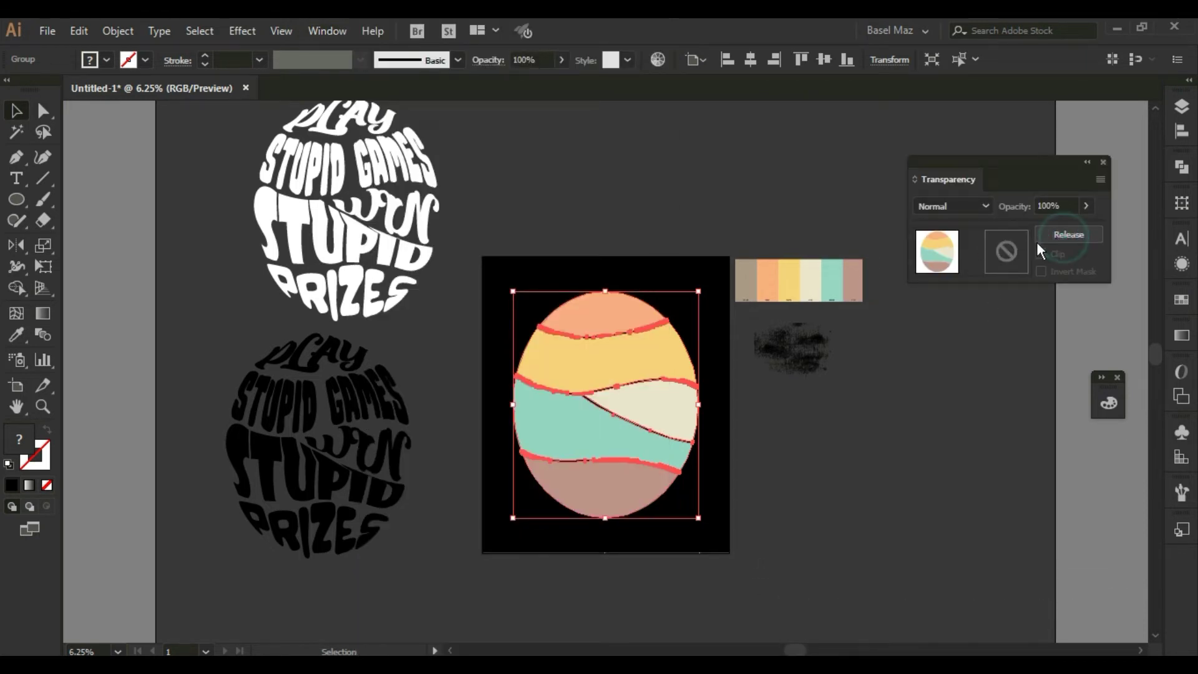
click(1006, 251)
click(1041, 254)
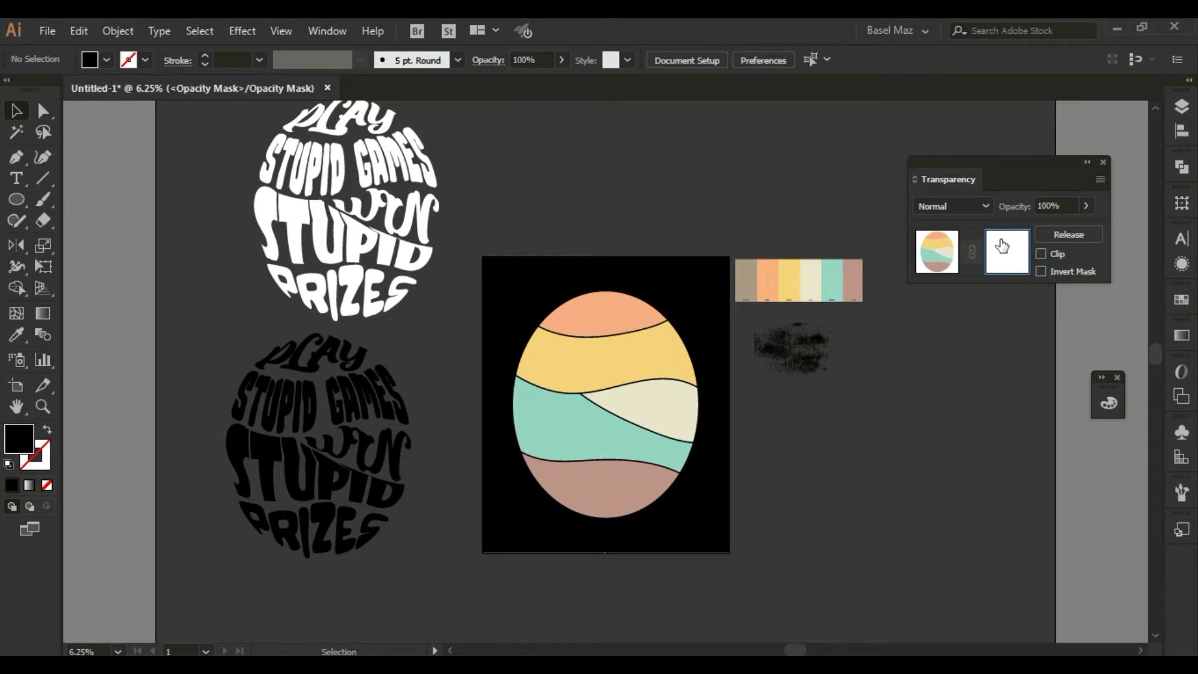
Paste the black lettering into the egg's opacity mask, centre it vertically on the artboard, and leave mask editing
key(ctrl+v)
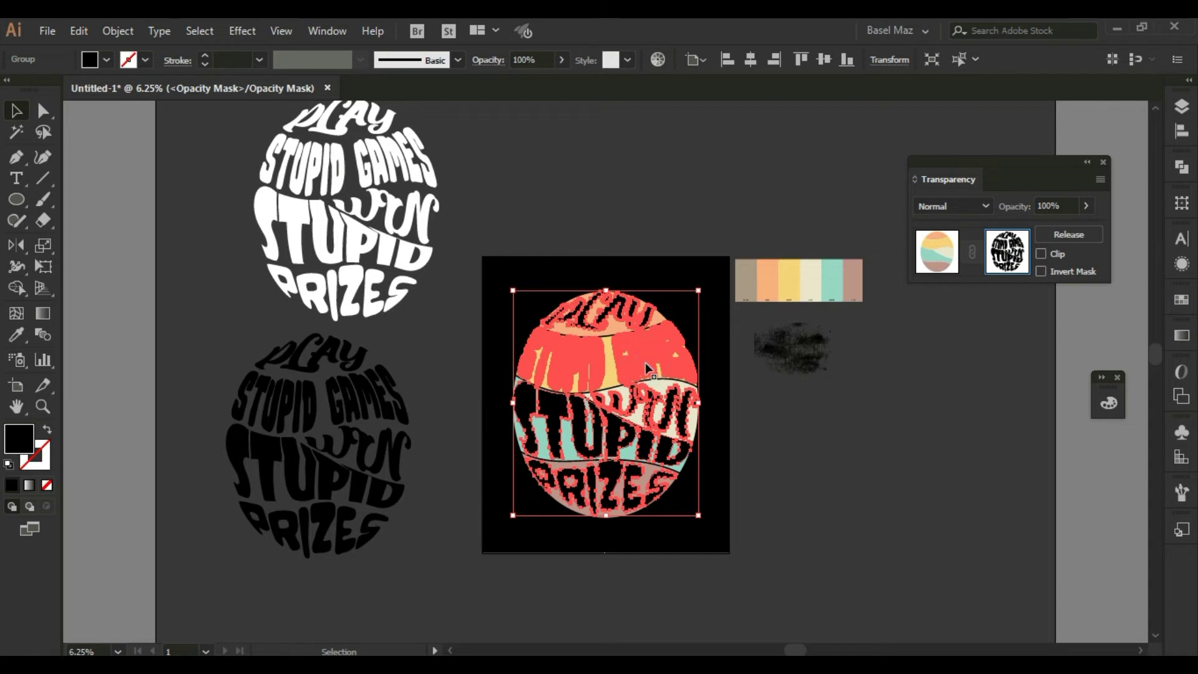
click(825, 60)
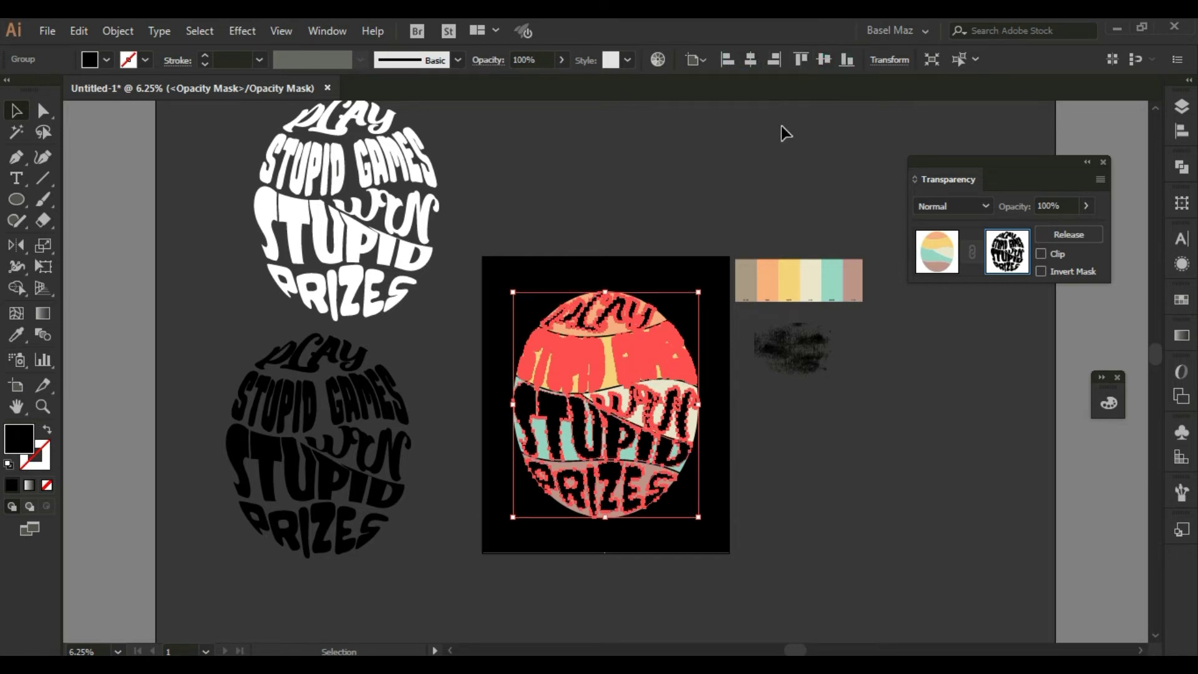
click(898, 220)
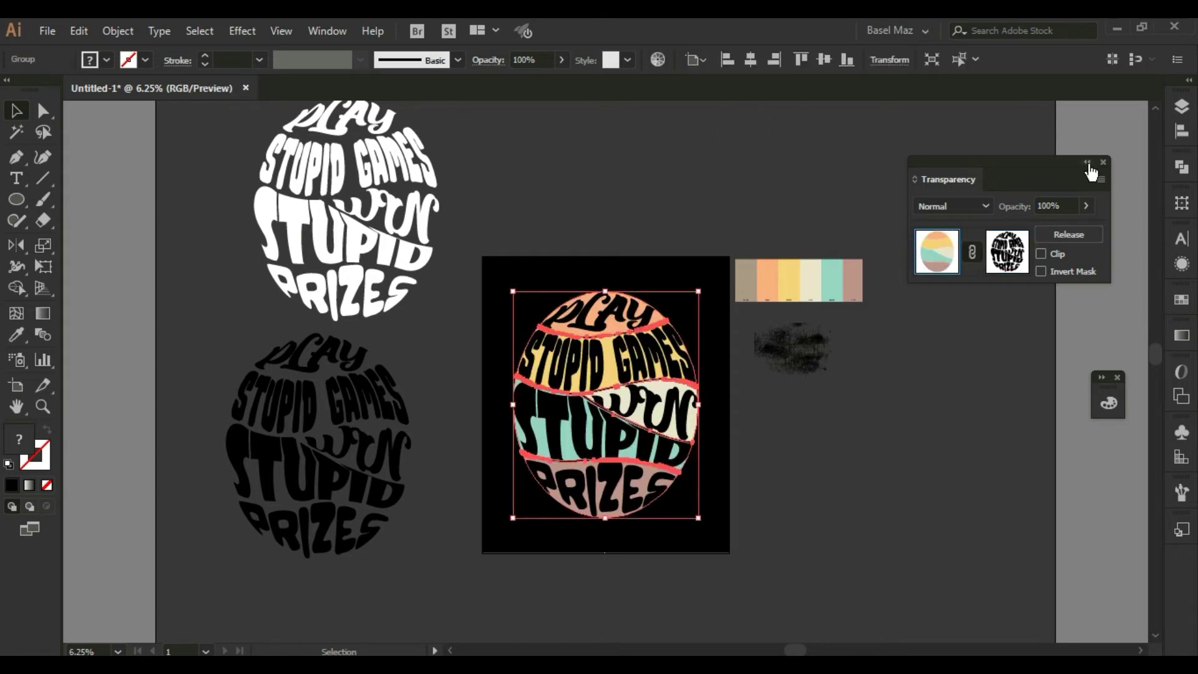
click(773, 419)
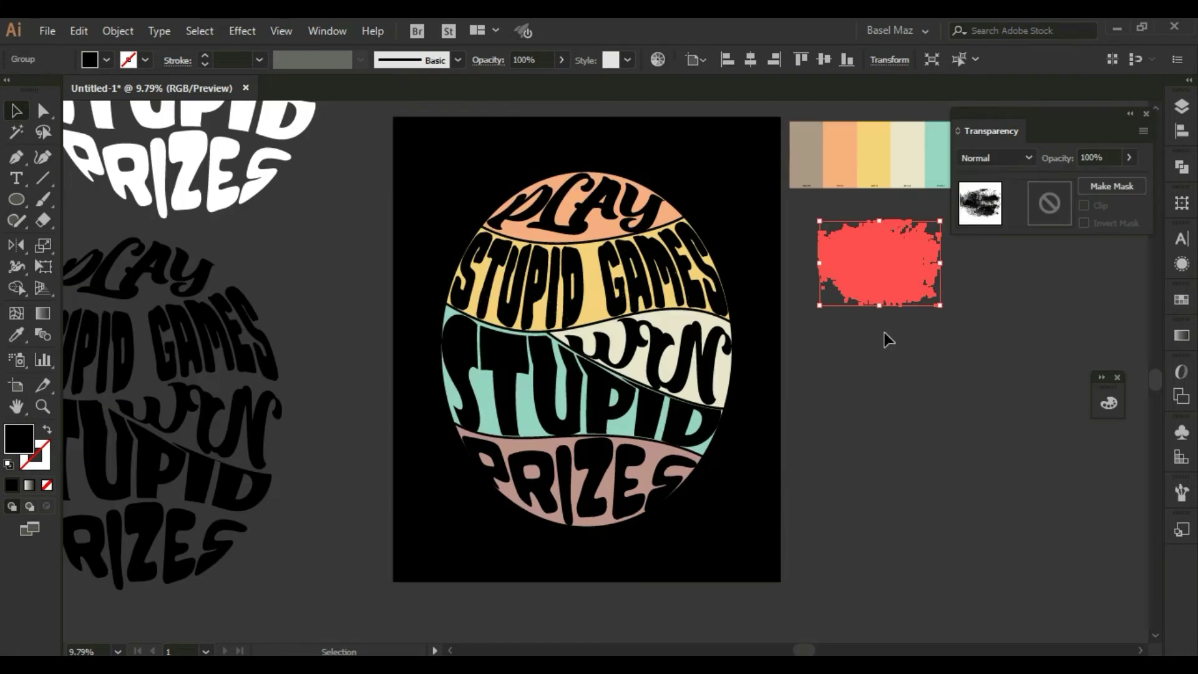
Rotate the black grunge texture beside the artboard by 90° and copy it
click(885, 333)
click(884, 274)
drag(23, 252, 85, 246)
key(Return)
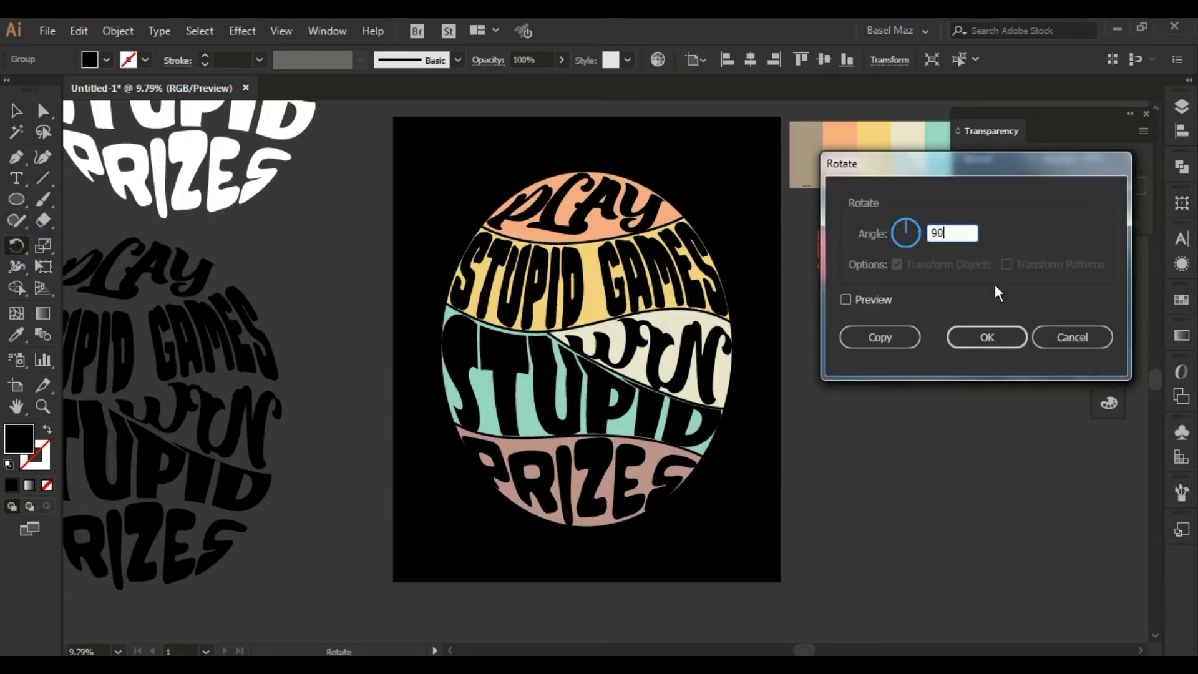
click(1007, 332)
click(81, 30)
click(103, 117)
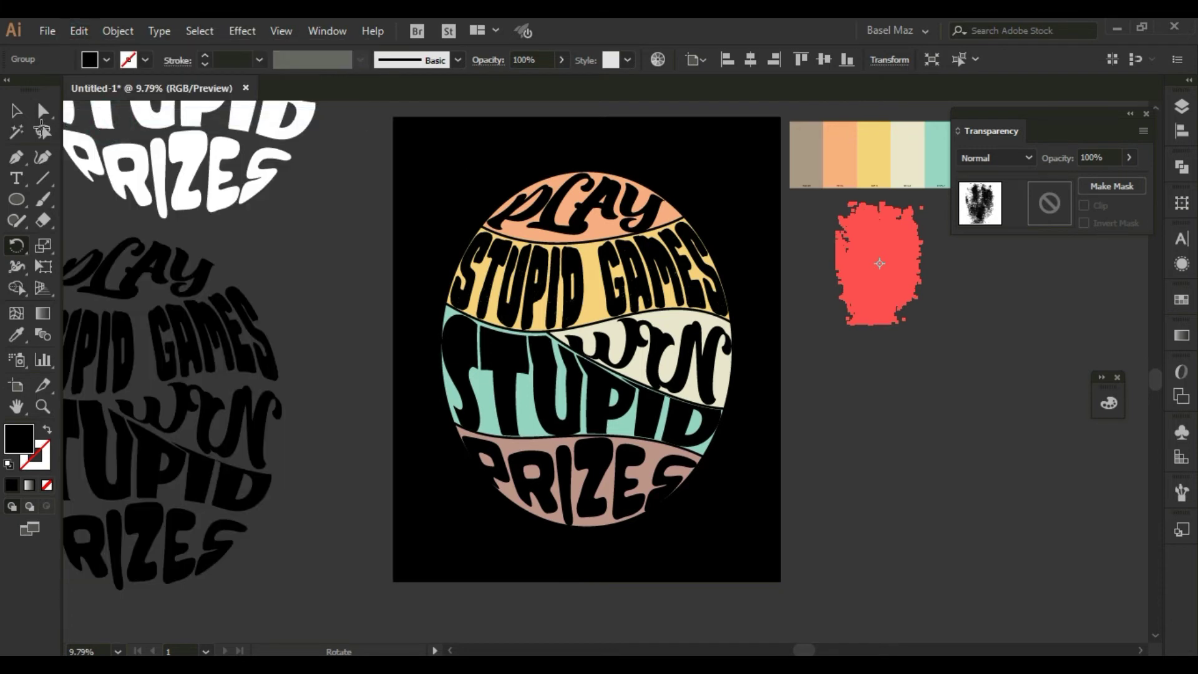
Paste the rotated grunge texture into the pastel egg's opacity mask
key(v)
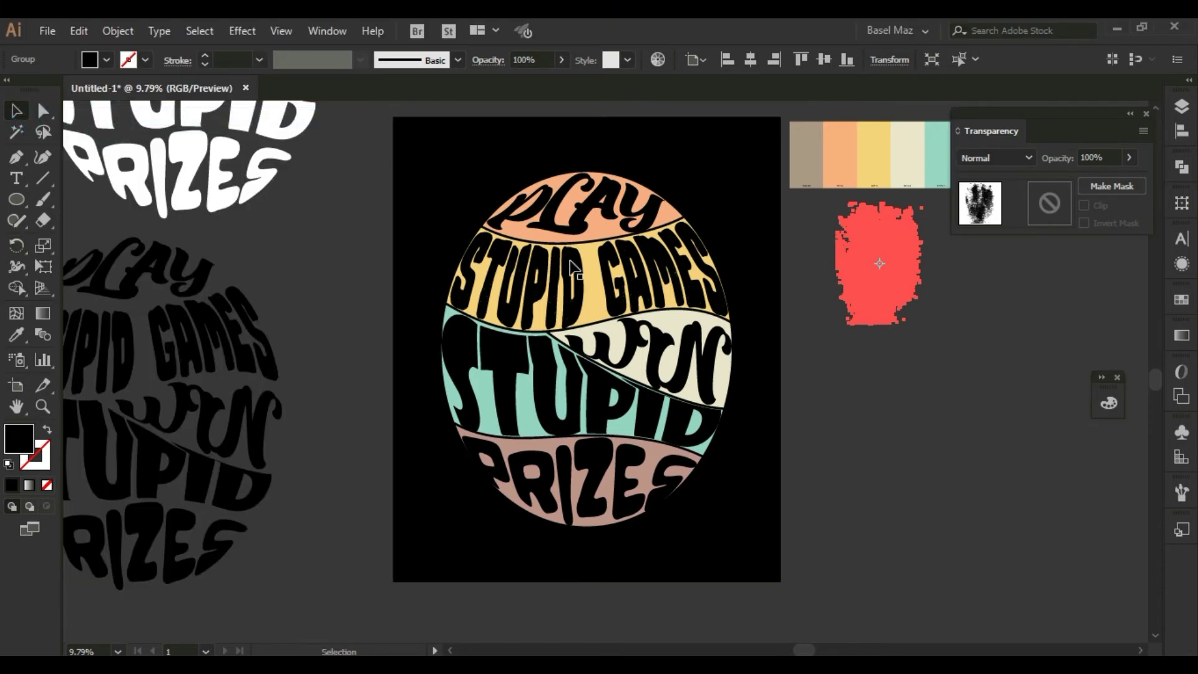
click(649, 232)
click(1050, 203)
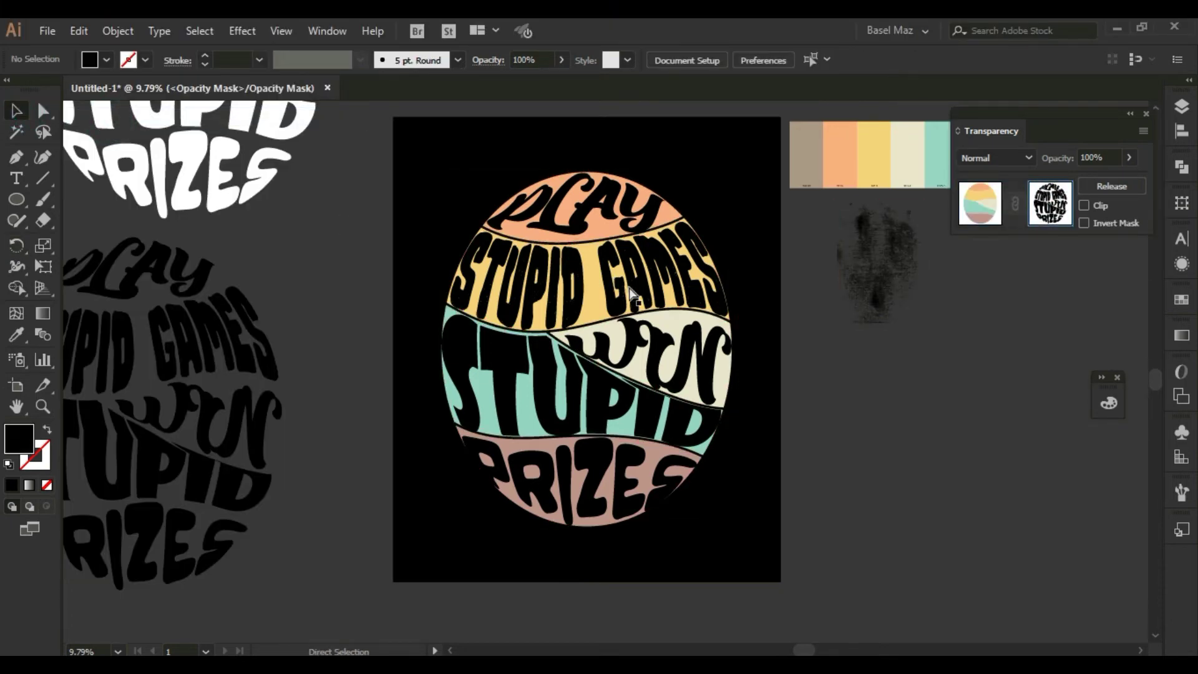
key(ctrl+v)
key(ctrl+0)
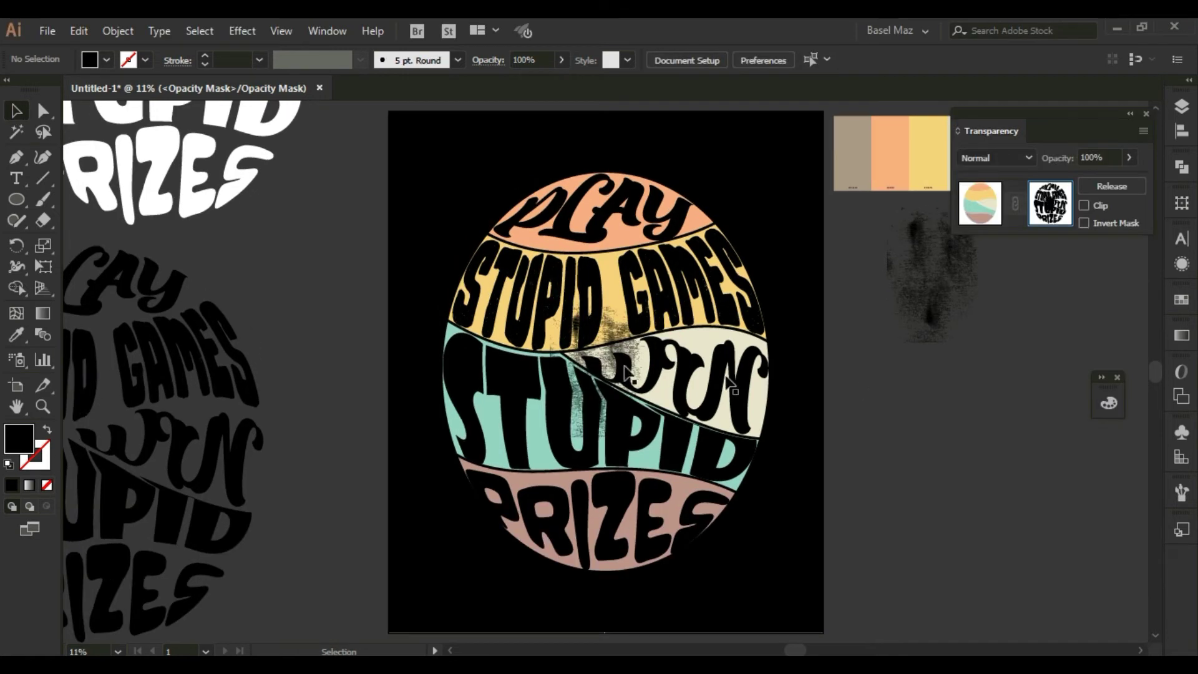
Enlarge the pasted grunge texture to cover the whole egg, and return from the opacity mask to the artwork
click(623, 342)
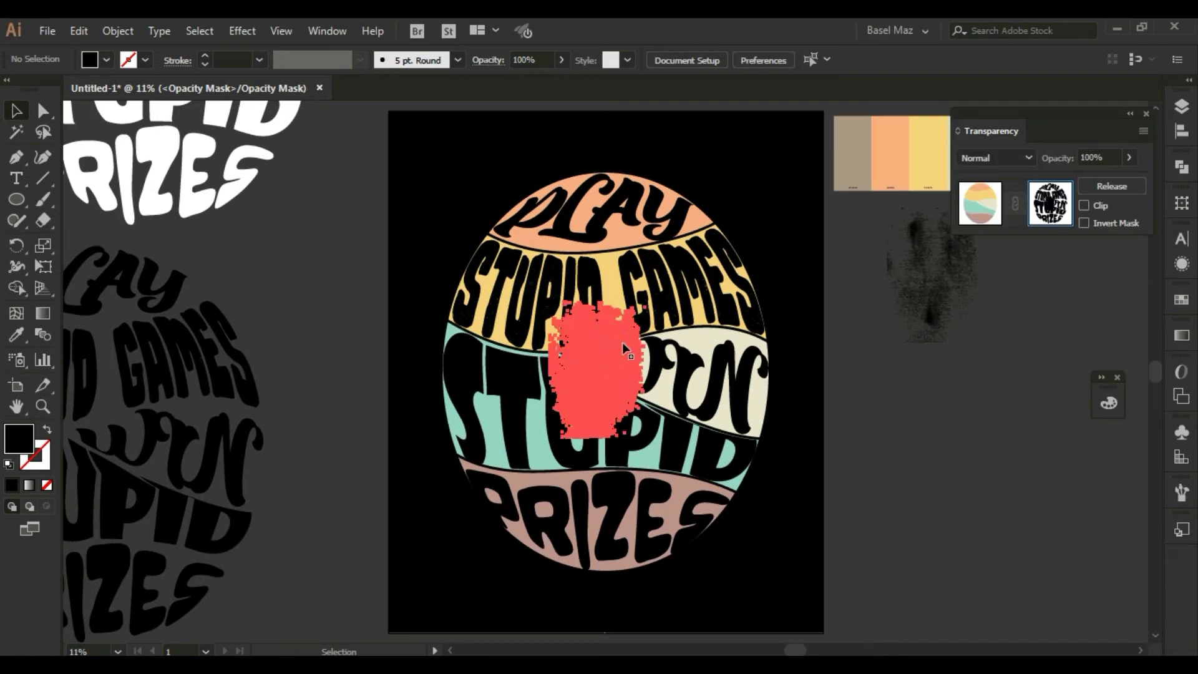
click(647, 306)
drag(647, 299, 655, 289)
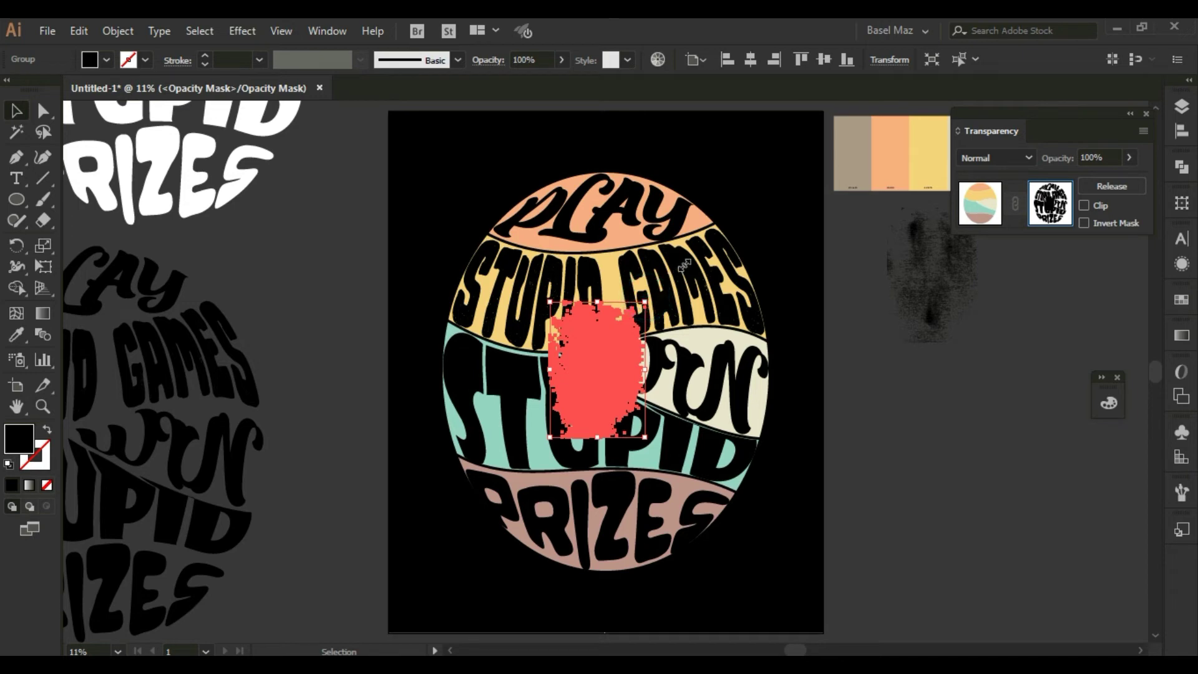
drag(834, 129, 906, 423)
scroll(905, 424, up, 1)
click(872, 407)
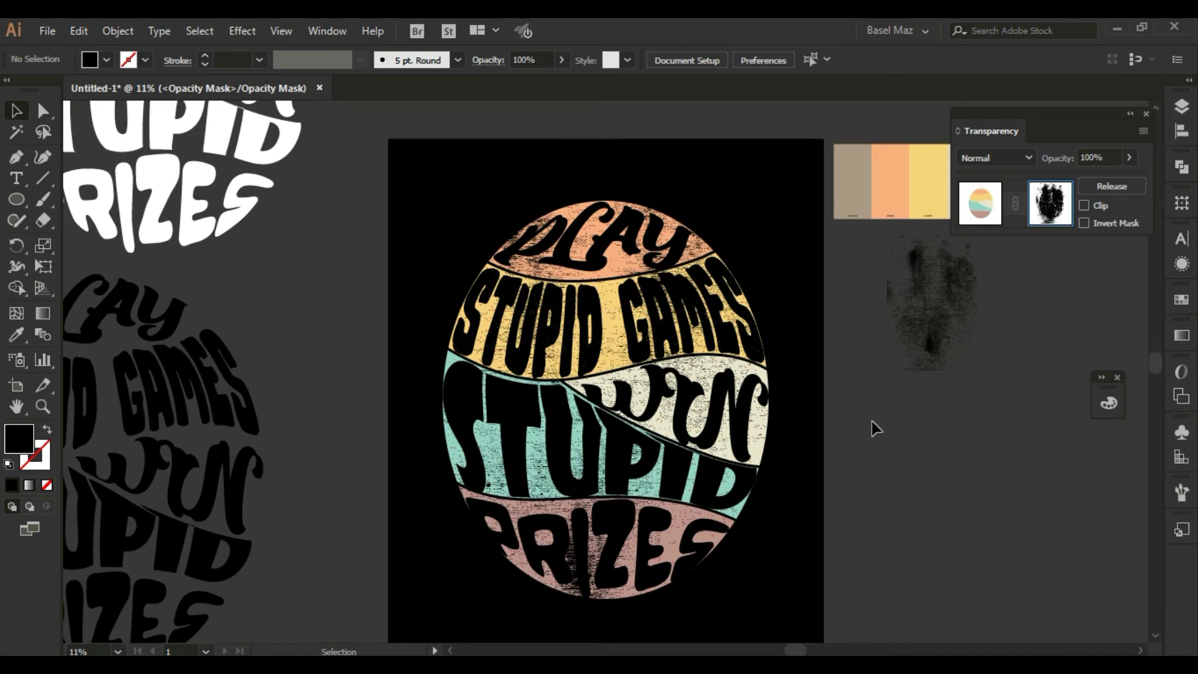
click(984, 214)
click(901, 479)
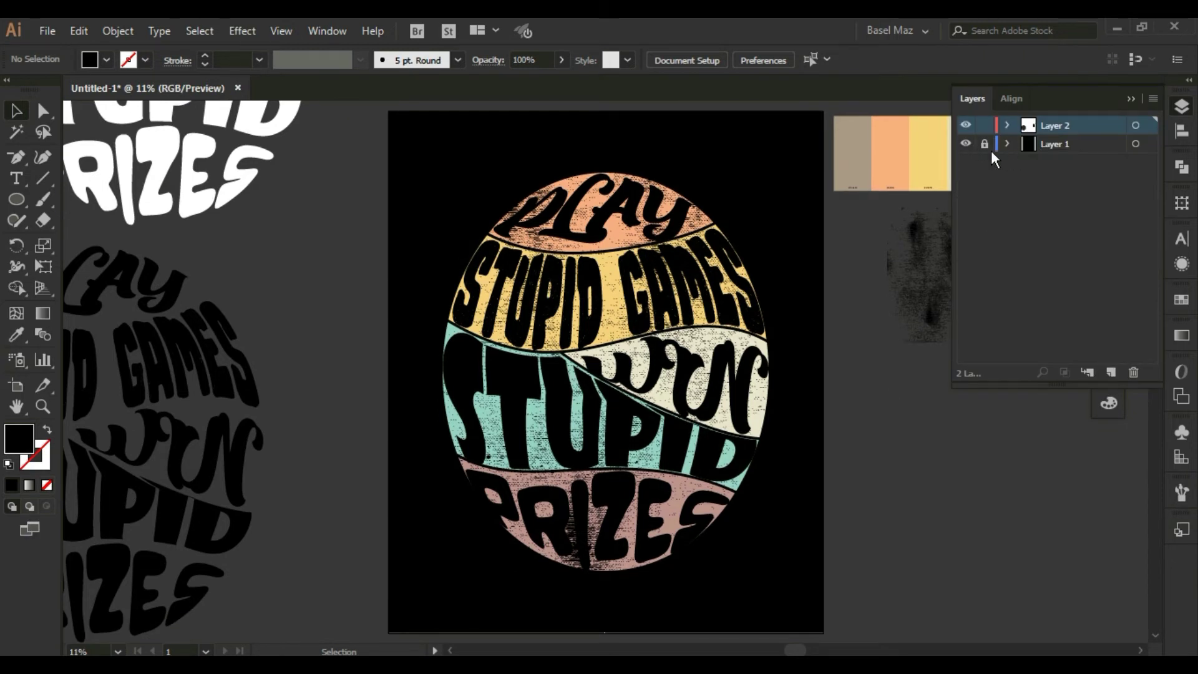
Unlock Layer 1, select the black background rectangle, and open its fill swatches
click(984, 144)
click(1026, 143)
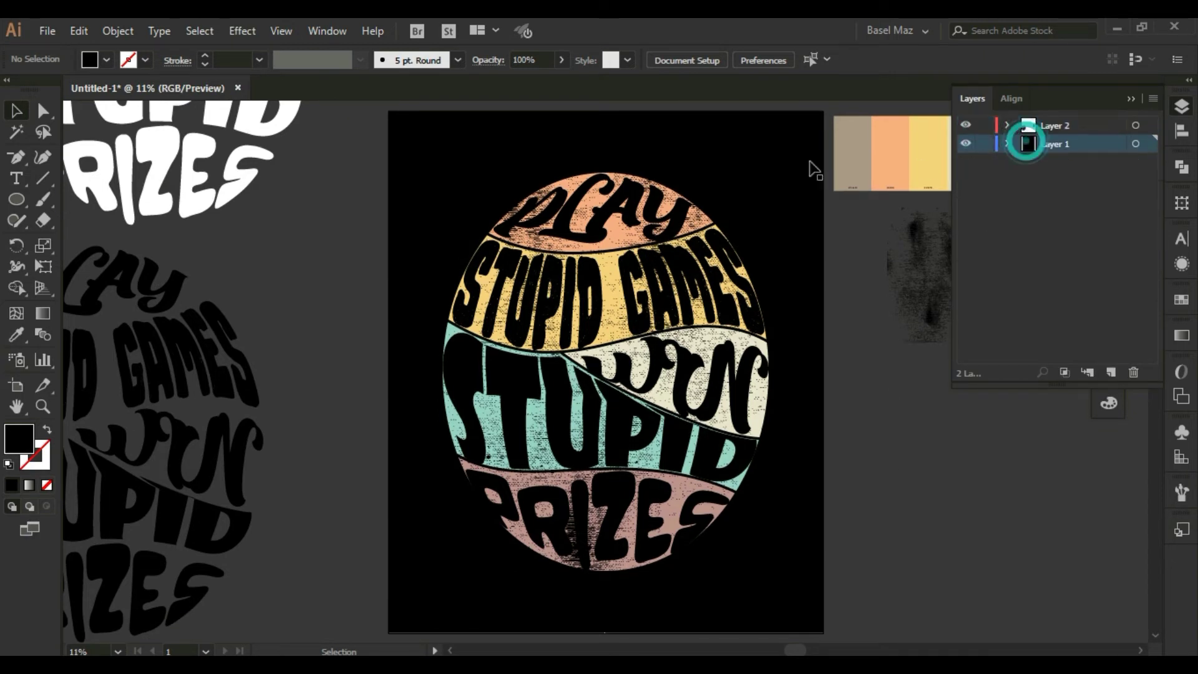
click(743, 156)
click(107, 60)
Try several fill swatches on the background rectangle, including blue, grey and magenta (C=35 M=100 Y=35 K=10)
click(97, 91)
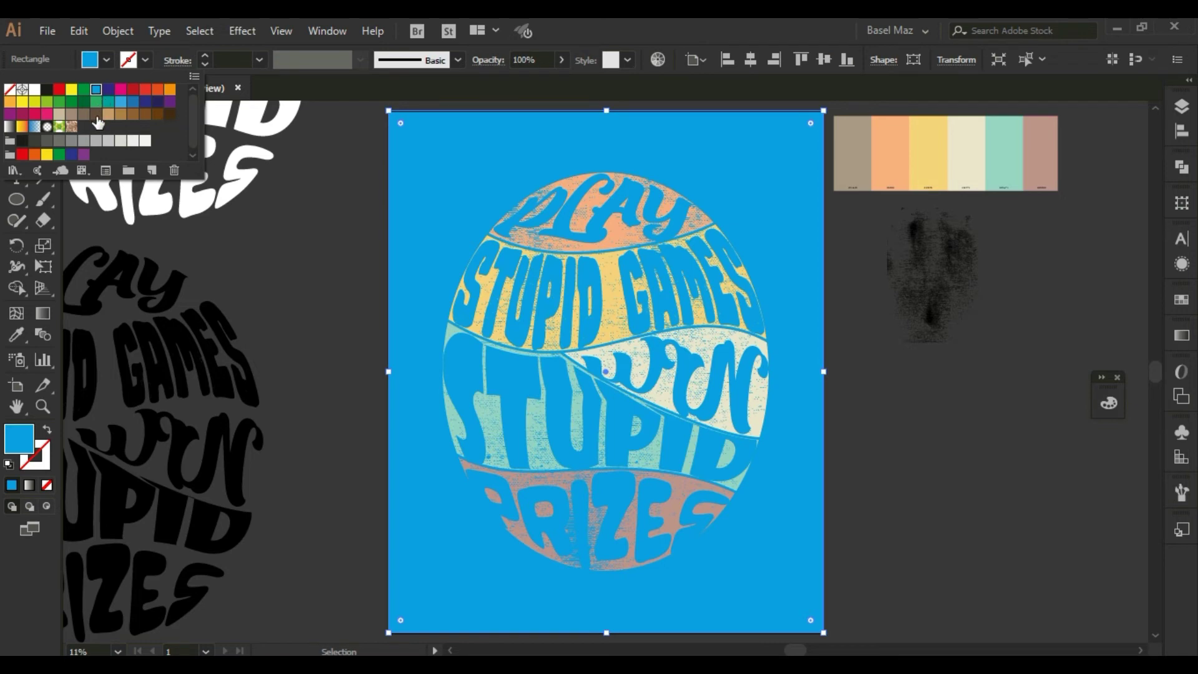
click(97, 117)
click(158, 92)
click(58, 142)
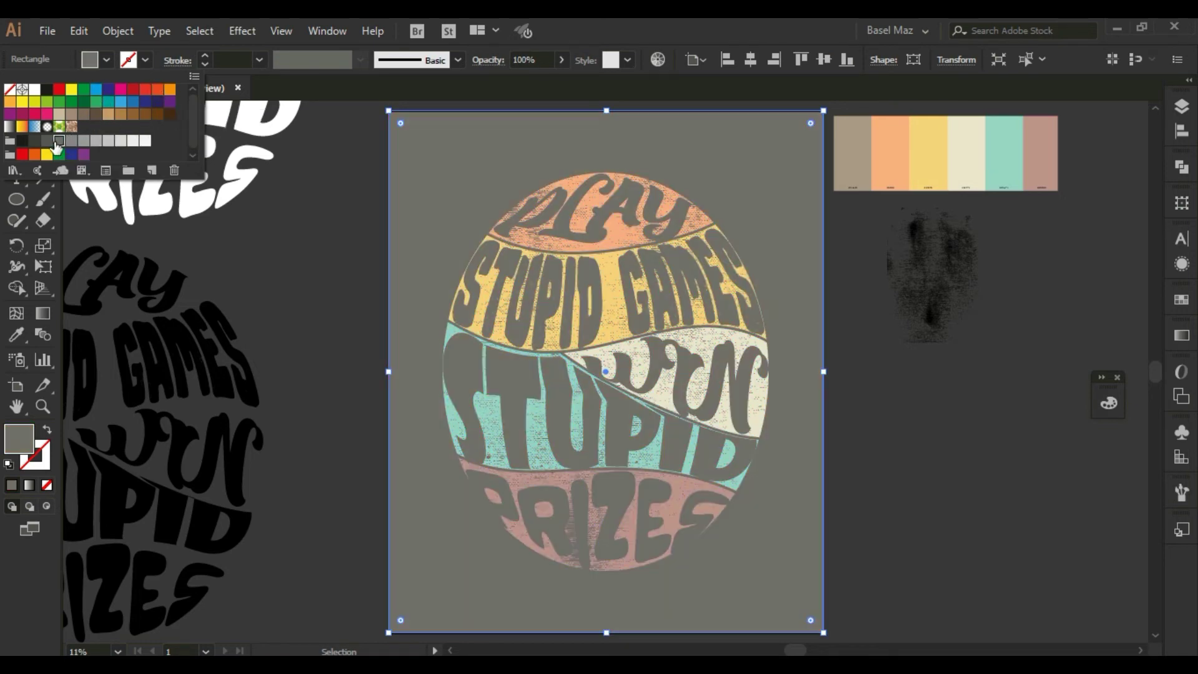
click(22, 115)
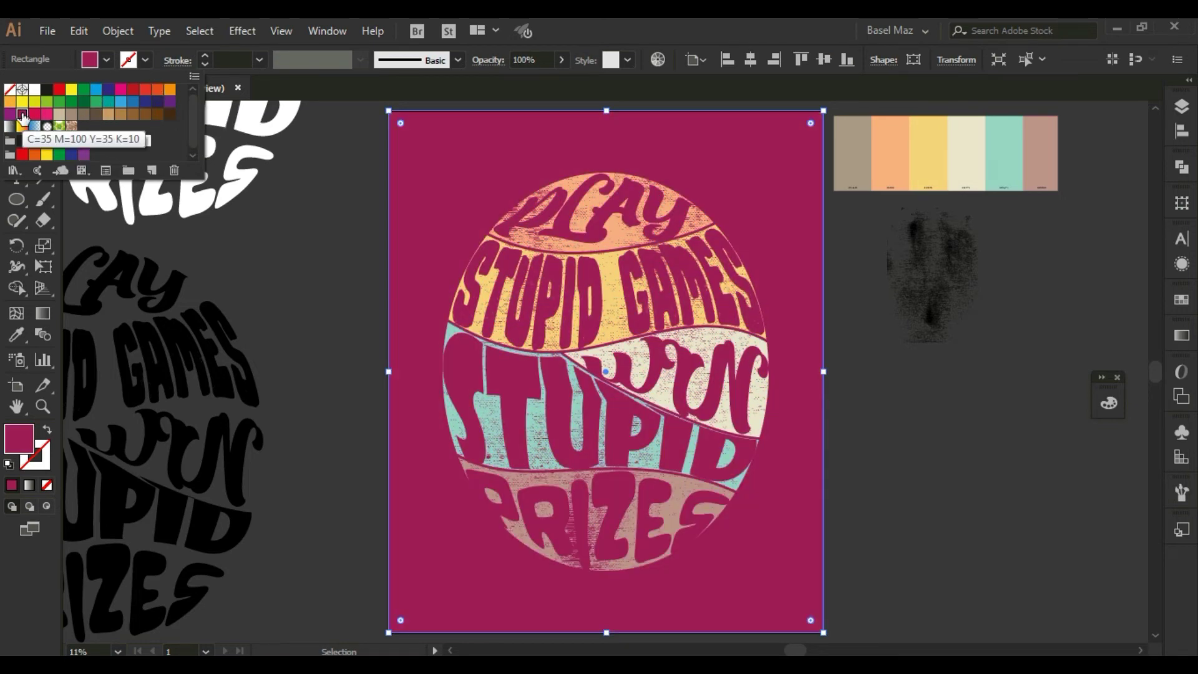
Fill the background rectangle with the near-black swatch and lock Layer 1 again
click(46, 89)
click(869, 382)
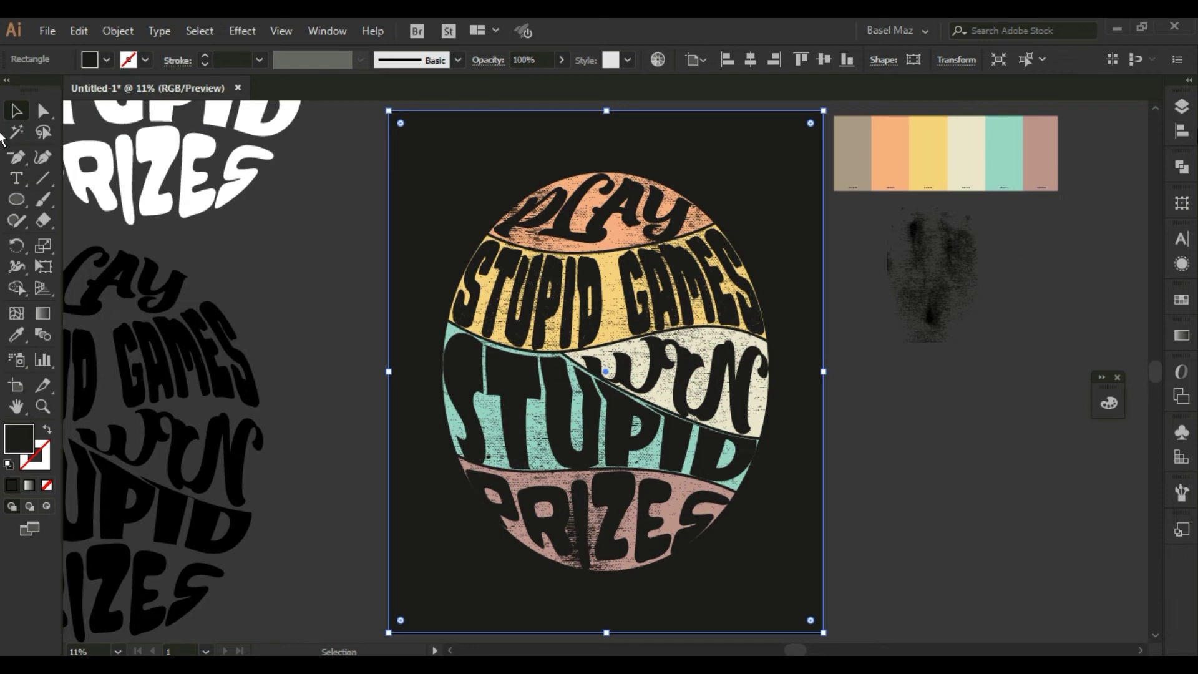
click(1181, 107)
click(990, 140)
Move the textured egg off the artboard to the lower right and place the black lettering on the artboard
click(755, 352)
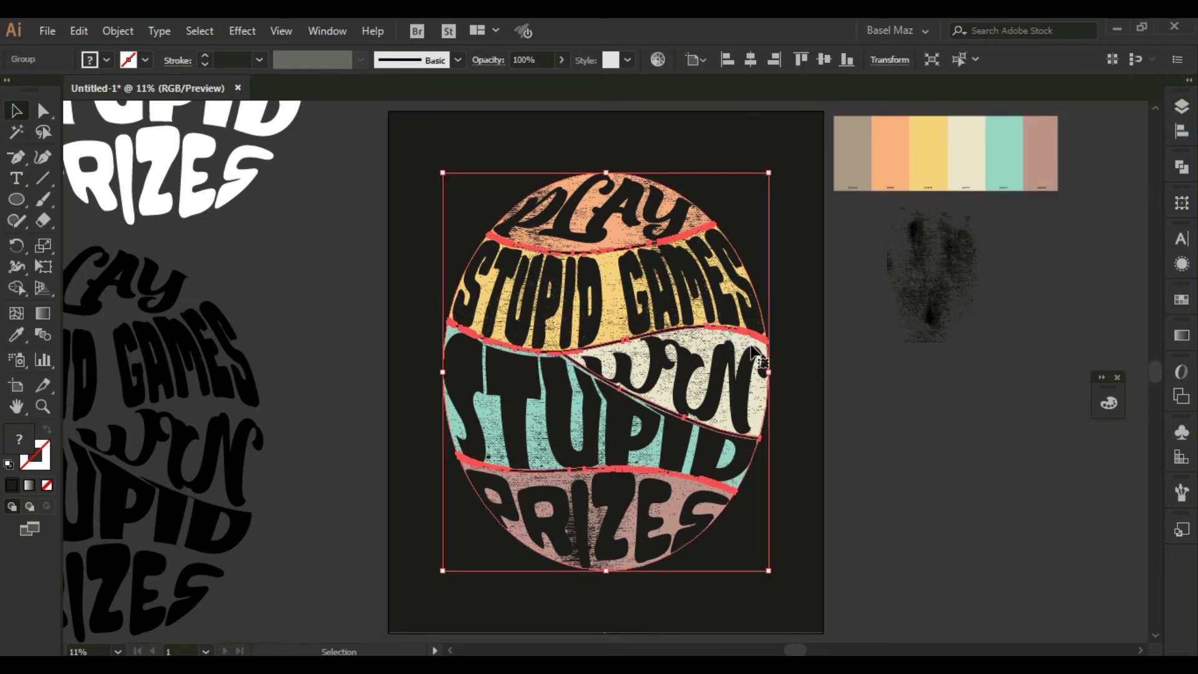
key(ctrl+minus)
key(ctrl+minus)
drag(601, 286, 864, 412)
click(626, 531)
drag(388, 514, 615, 244)
click(740, 331)
Recolour PLAY with the palette's peach and STUPID GAMES with its yellow using the Eyedropper
key(z)
drag(499, 187, 745, 494)
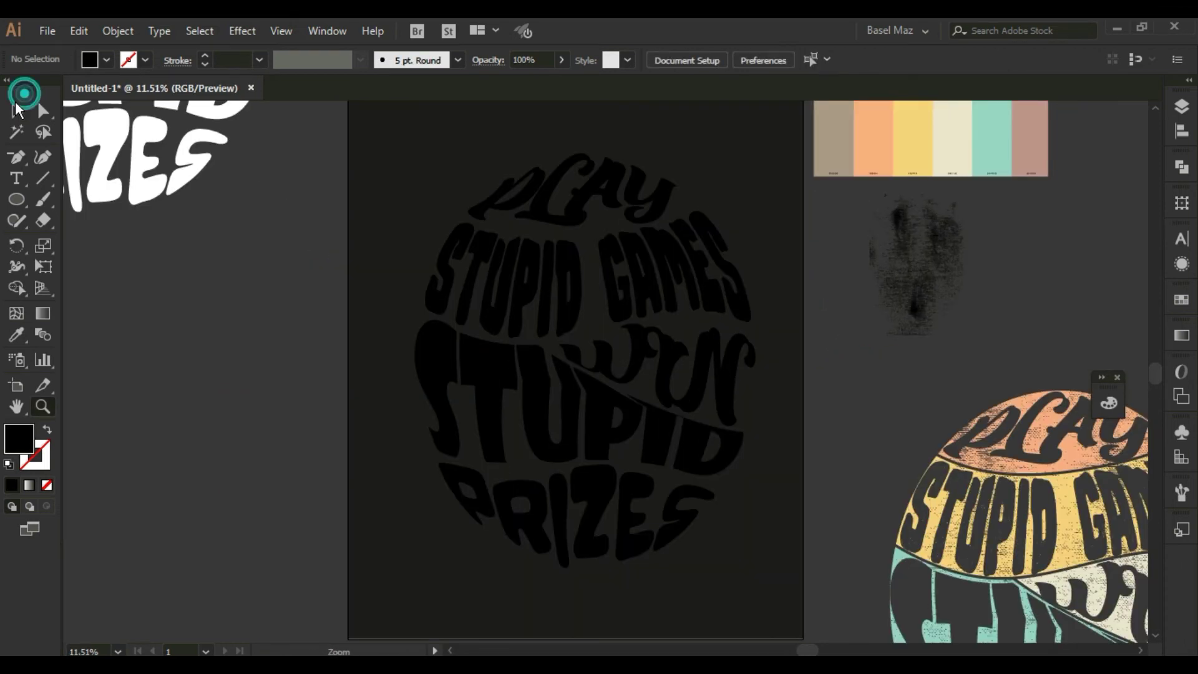
click(16, 111)
click(556, 192)
key(i)
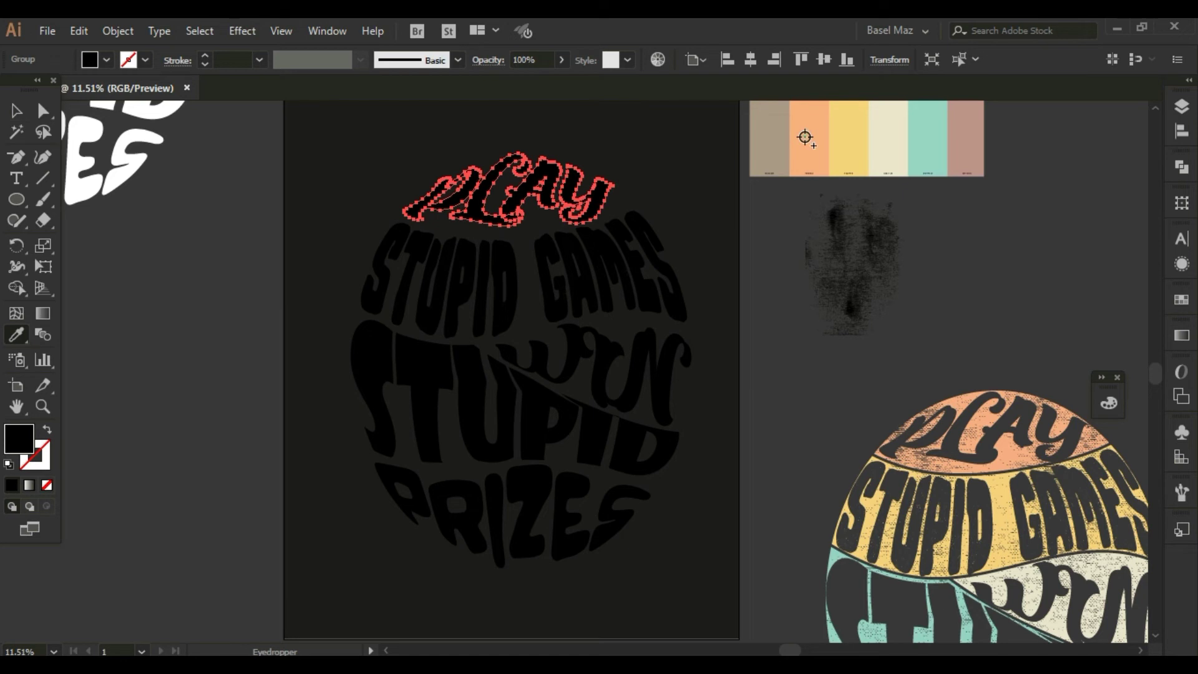
click(805, 137)
key(v)
key(i)
click(845, 155)
Recolour WIN with the palette's cream and the large STUPID with its mint green using the Eyedropper
key(v)
click(668, 384)
key(i)
click(896, 155)
key(v)
click(541, 410)
key(i)
click(922, 138)
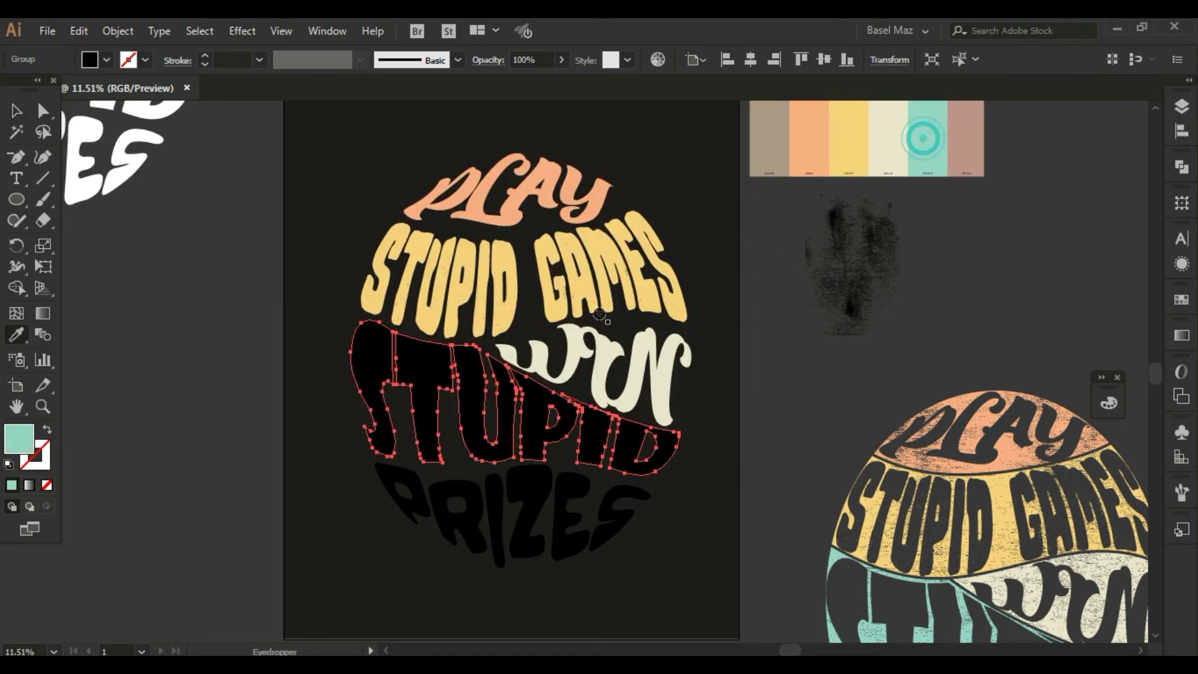
Recolour PRIZES with the palette's dusty pink using the Eyedropper
key(v)
click(538, 499)
key(i)
click(965, 138)
key(v)
click(780, 398)
Group all the recoloured words of the egg lettering into one object
drag(381, 152, 684, 565)
right_click(564, 321)
click(608, 430)
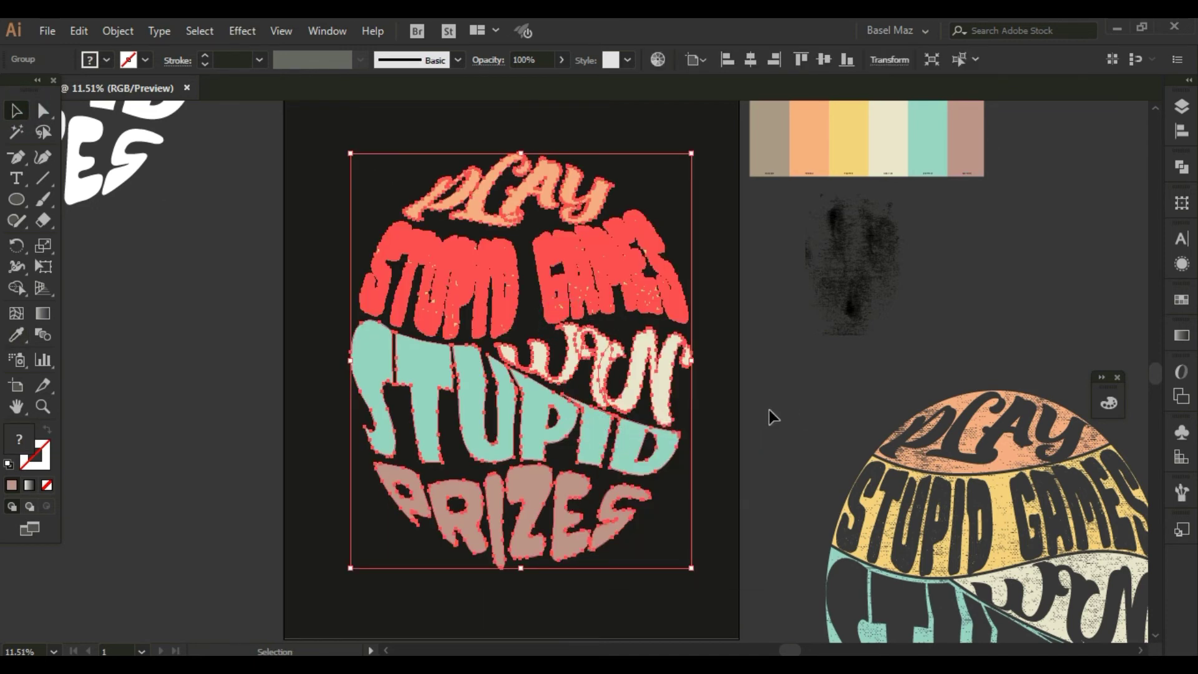
click(768, 409)
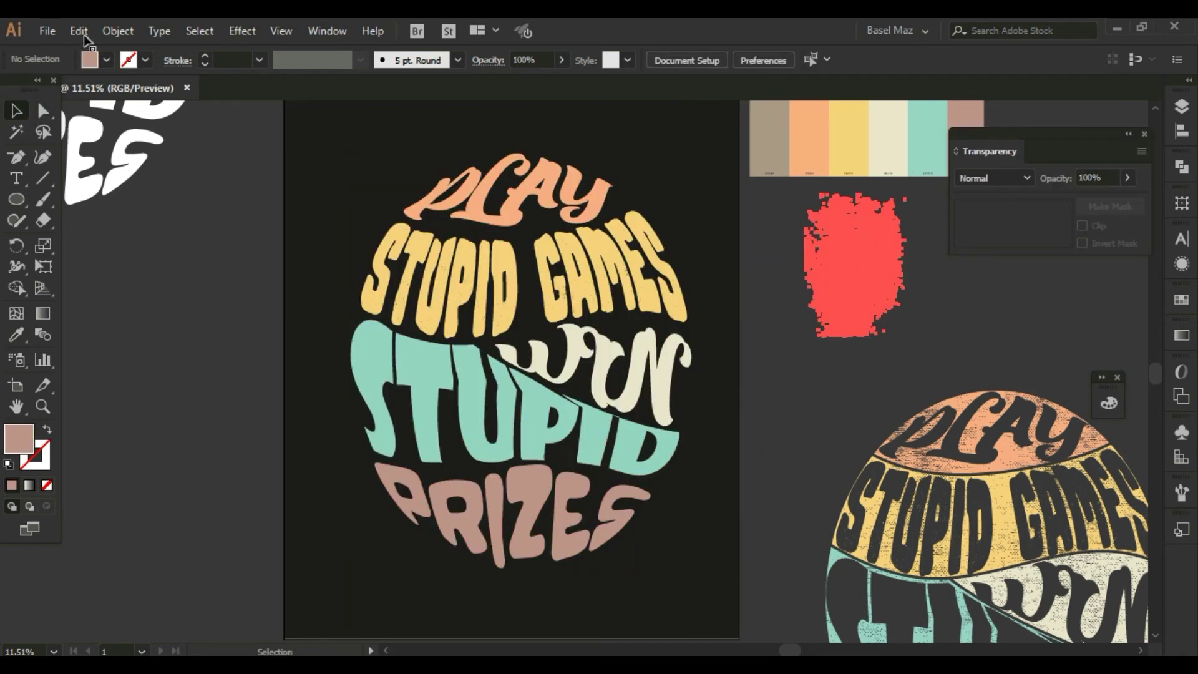
Copy the black grunge texture and paste it into a new opacity mask with clipping off on the grouped coloured lettering
click(79, 31)
click(106, 116)
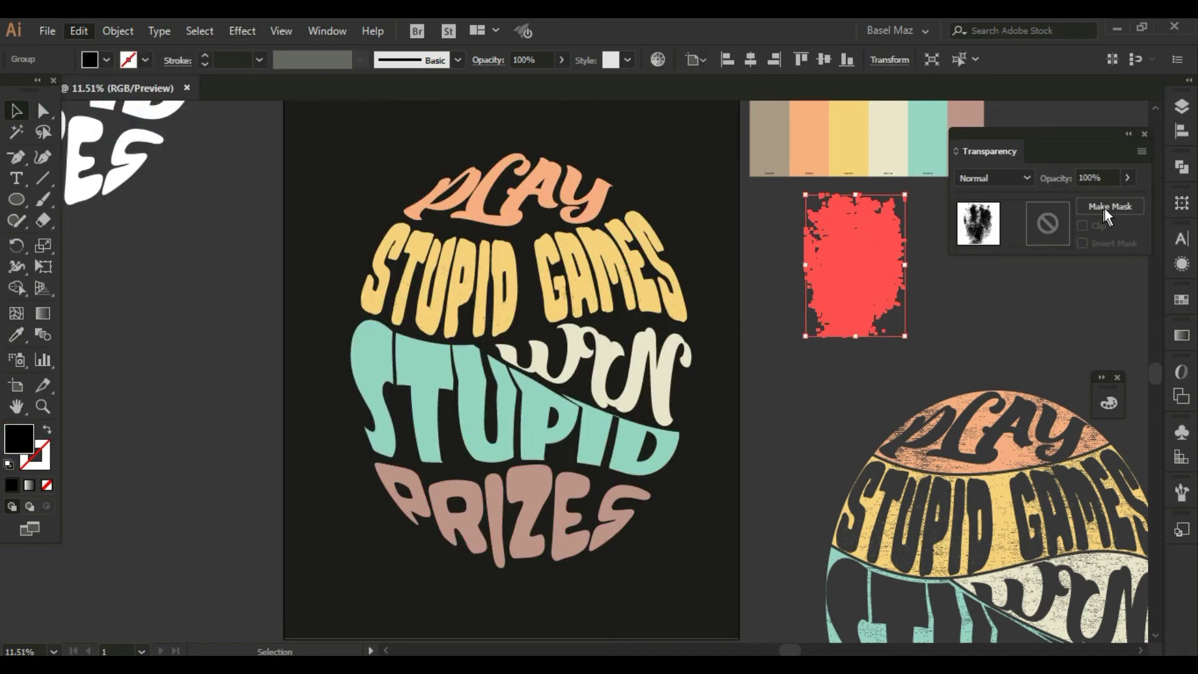
click(1109, 206)
click(1048, 222)
click(79, 31)
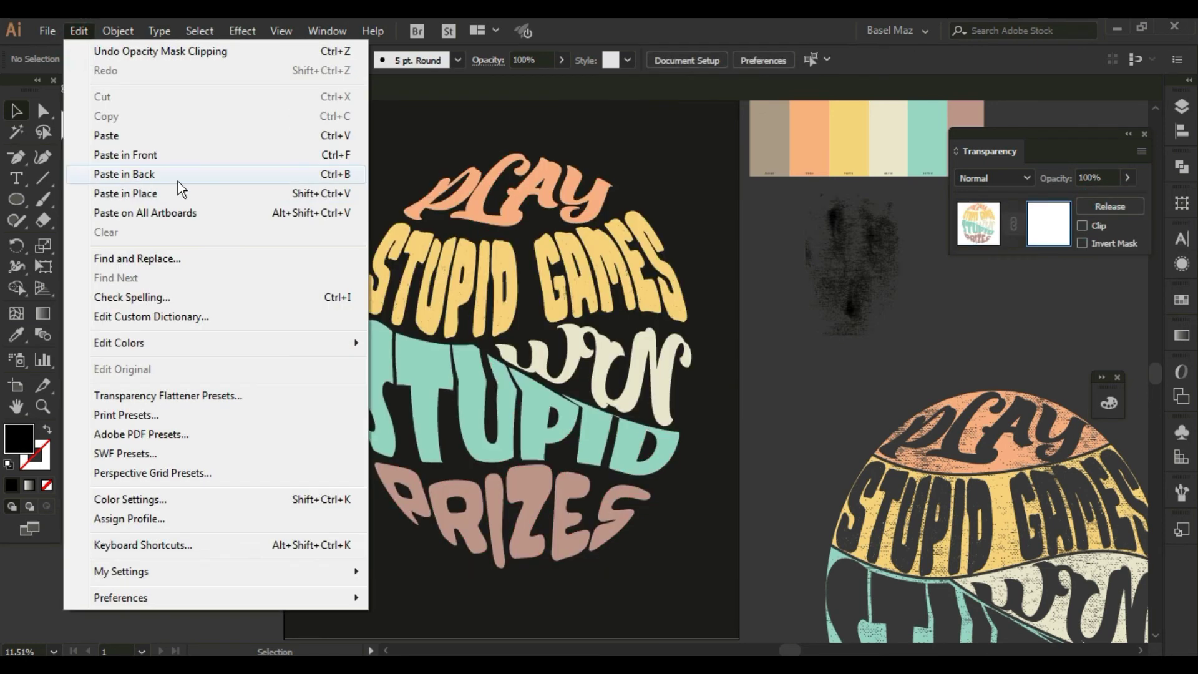
click(178, 134)
Position and enlarge the grunge texture inside the opacity mask until it covers the whole egg lettering
drag(614, 319, 698, 176)
scroll(593, 275, down, 2)
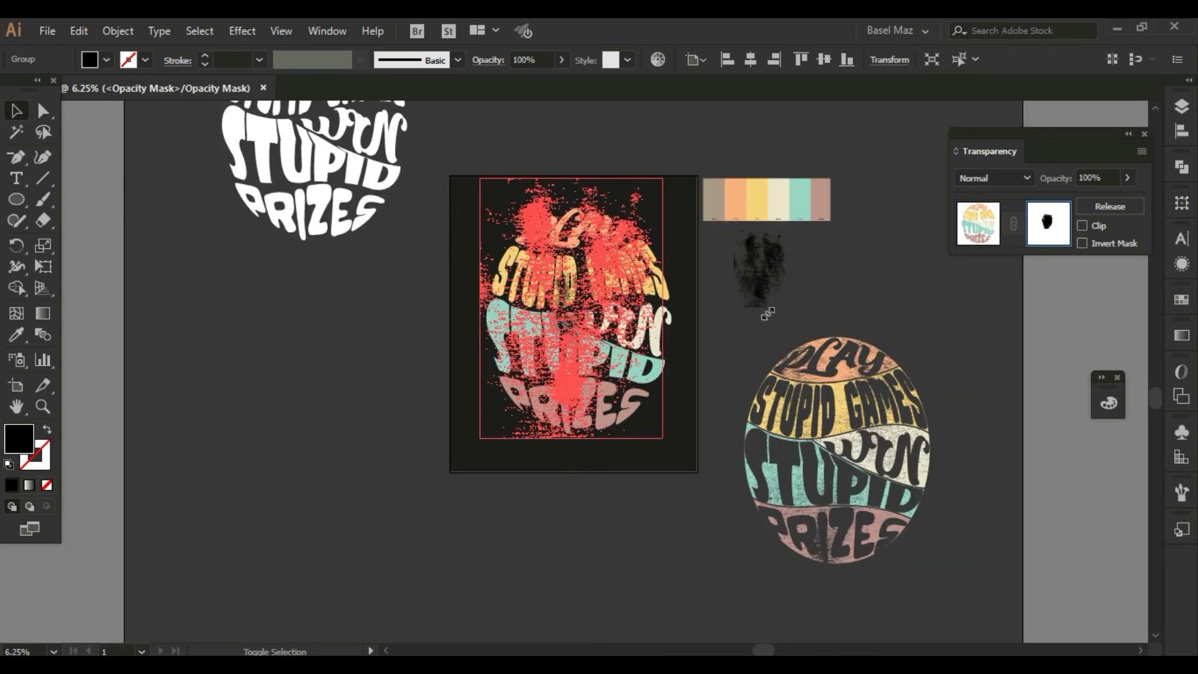
click(600, 486)
click(605, 289)
drag(662, 439, 718, 483)
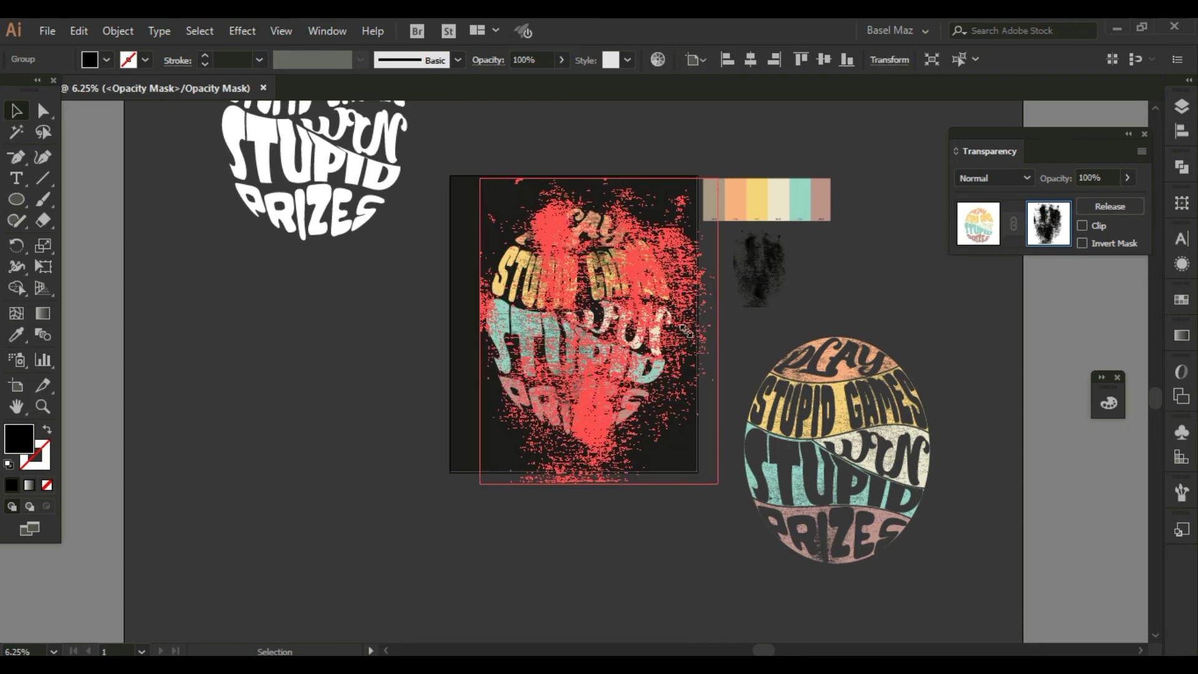
click(662, 514)
key(ctrl+0)
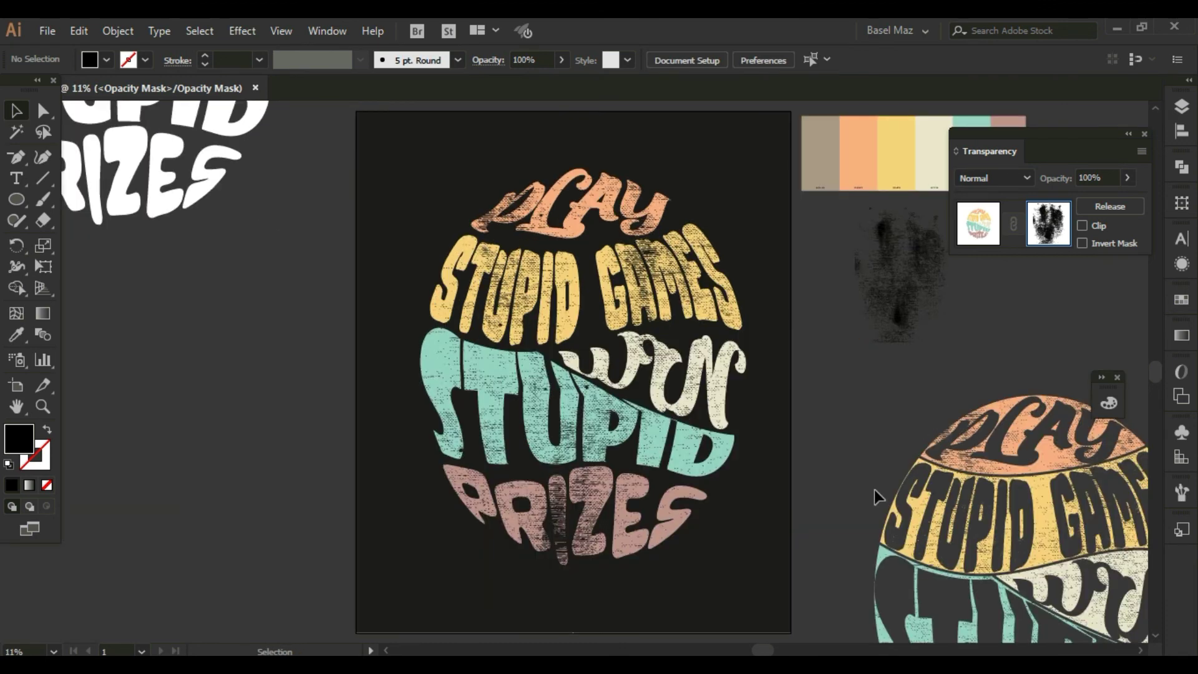
Exit opacity mask editing and move the textured coloured lettering off the artboard, beneath the white lettering
key(ctrl+minus)
key(ctrl+minus)
click(972, 226)
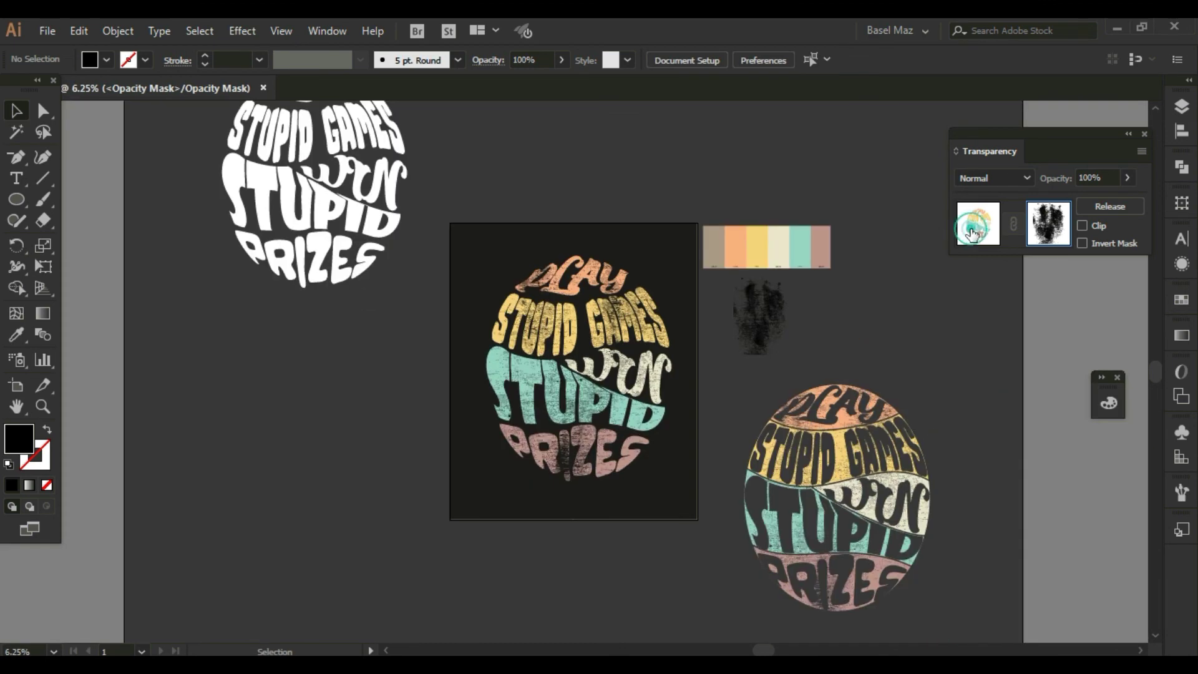
click(607, 179)
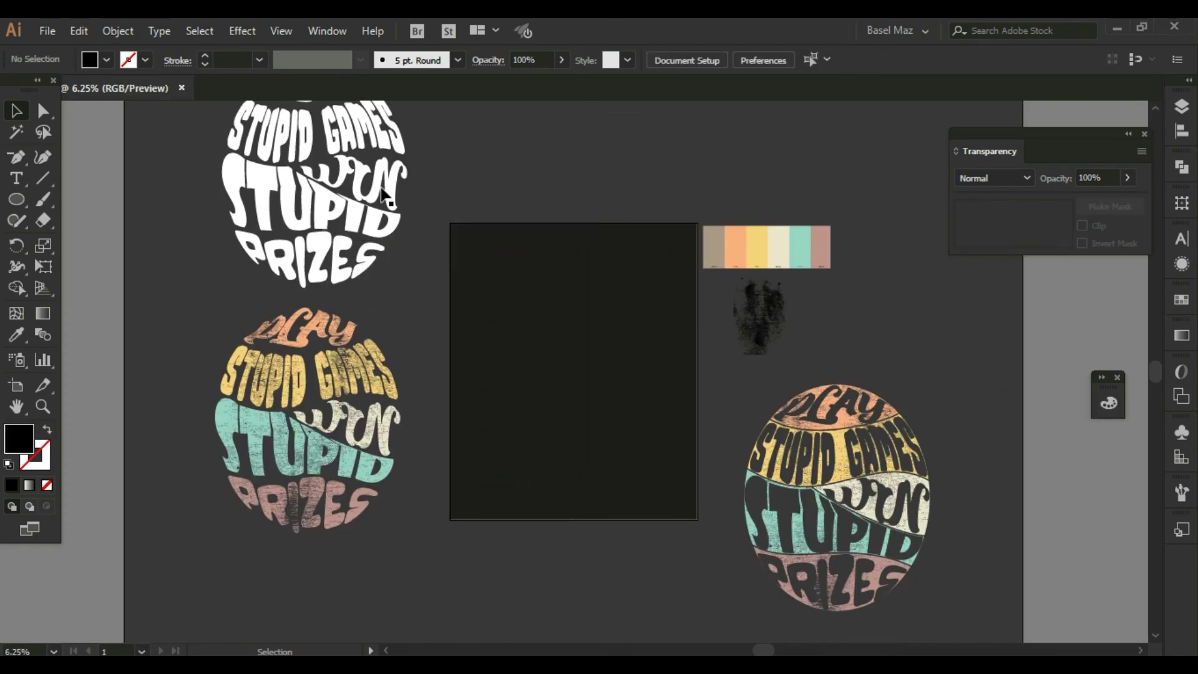
click(385, 193)
click(456, 171)
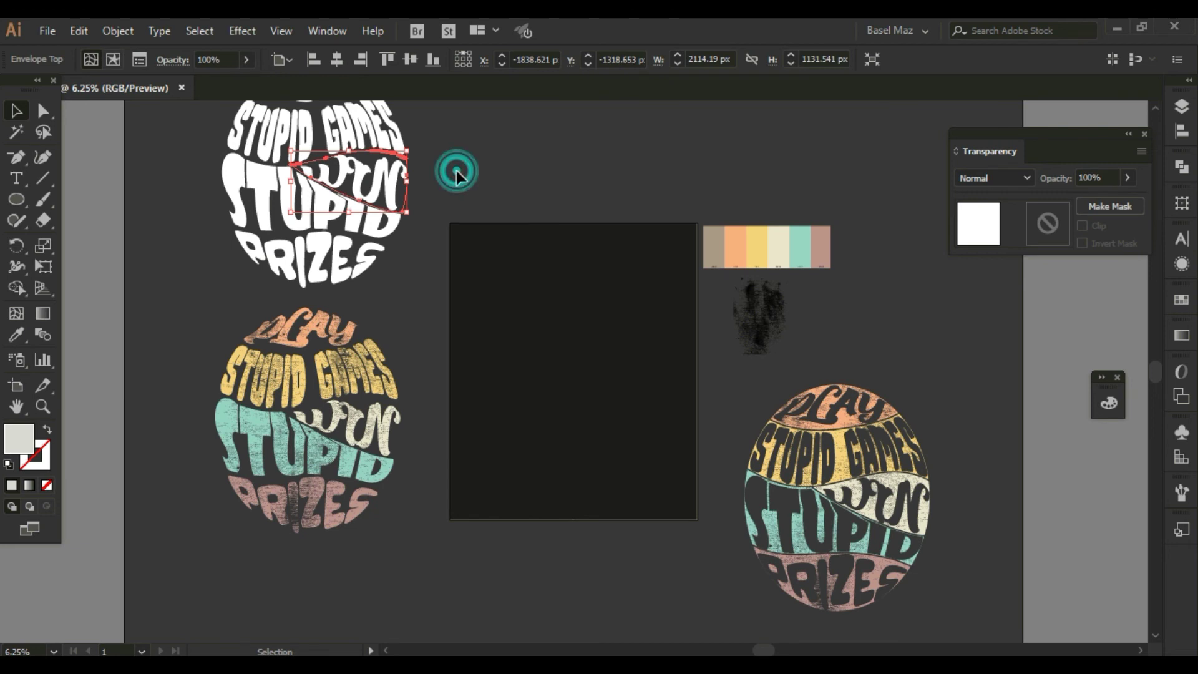